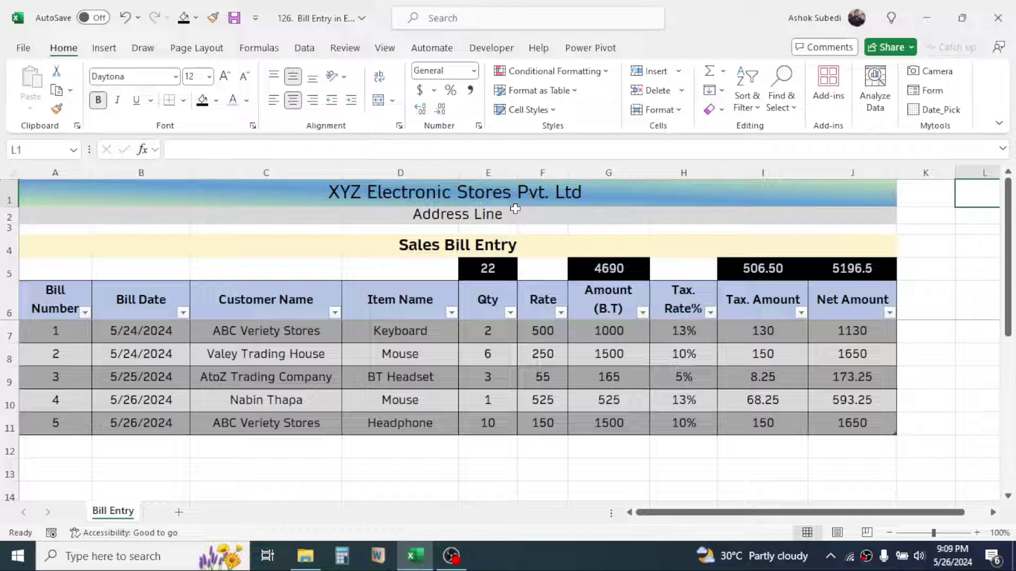
Look over the empty row 12 just below the bill table
{"action": "left_click", "coordinate": [51, 449]}
{"action": "left_click", "coordinate": [151, 446]}
{"action": "left_click", "coordinate": [263, 449]}
{"action": "left_click", "coordinate": [419, 449]}
{"action": "left_click", "coordinate": [491, 451]}
{"action": "left_click", "coordinate": [584, 451]}
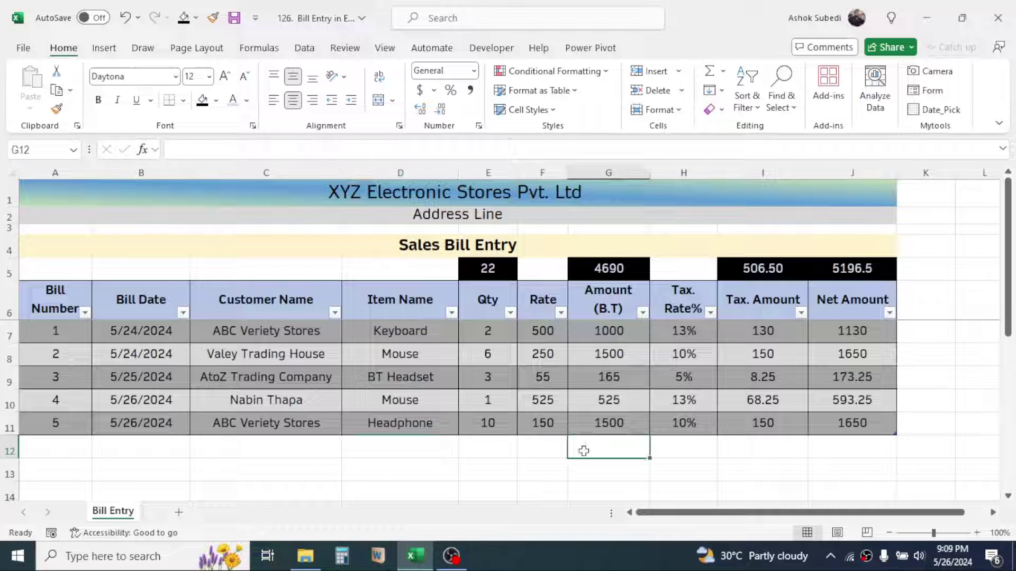
{"action": "left_click", "coordinate": [70, 451]}
{"action": "left_click", "coordinate": [70, 469]}
{"action": "left_click", "coordinate": [193, 484]}
Inspect the SUBTOTAL formulas in the totals row and review bill 5's row
{"action": "left_click", "coordinate": [505, 269]}
{"action": "left_click", "coordinate": [587, 268]}
{"action": "left_click", "coordinate": [767, 269]}
{"action": "left_click", "coordinate": [813, 270]}
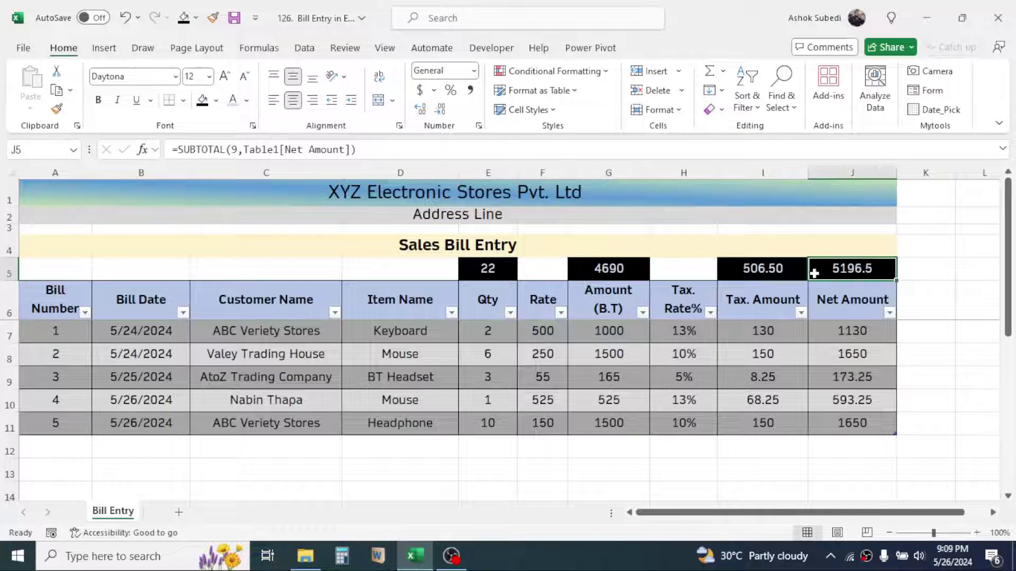
{"action": "left_click", "coordinate": [767, 271]}
{"action": "left_click", "coordinate": [216, 470]}
{"action": "left_click_drag", "start_coordinate": [64, 424], "coordinate": [860, 422]}
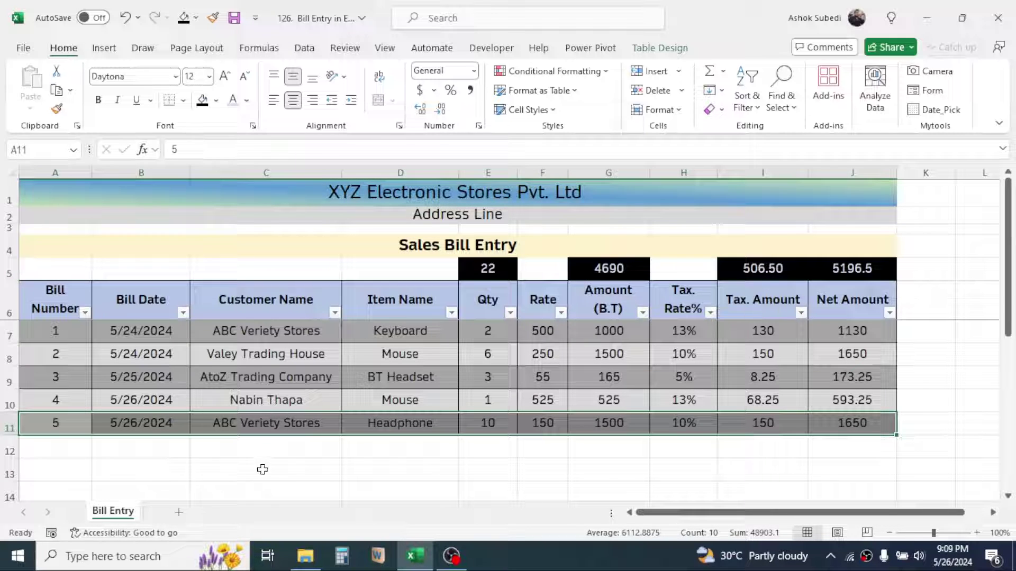
{"action": "left_click", "coordinate": [256, 465]}
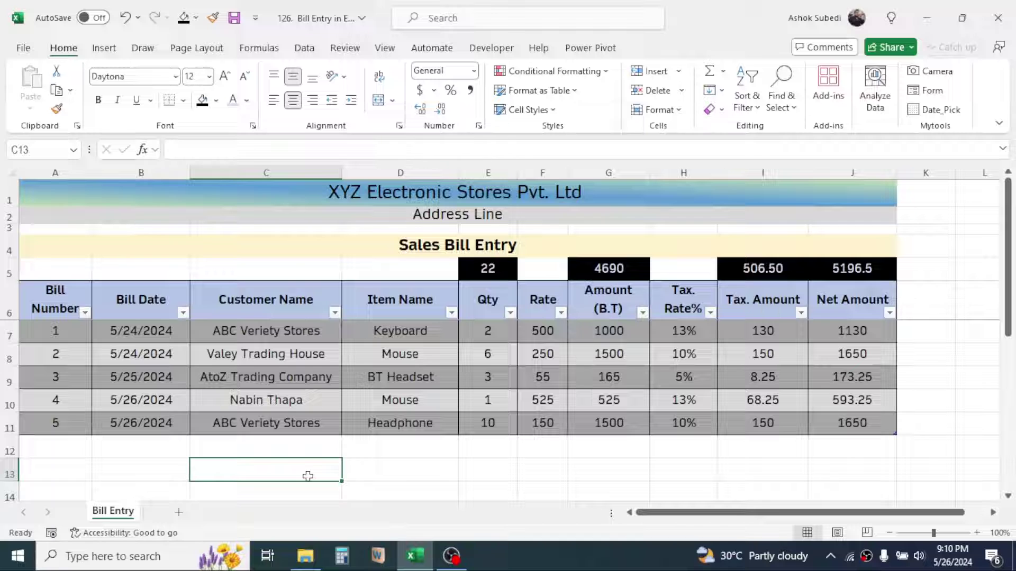
Start bill 6 in A12 and stamp today's date, 5/26/2024, as its bill date
{"action": "left_click", "coordinate": [68, 451]}
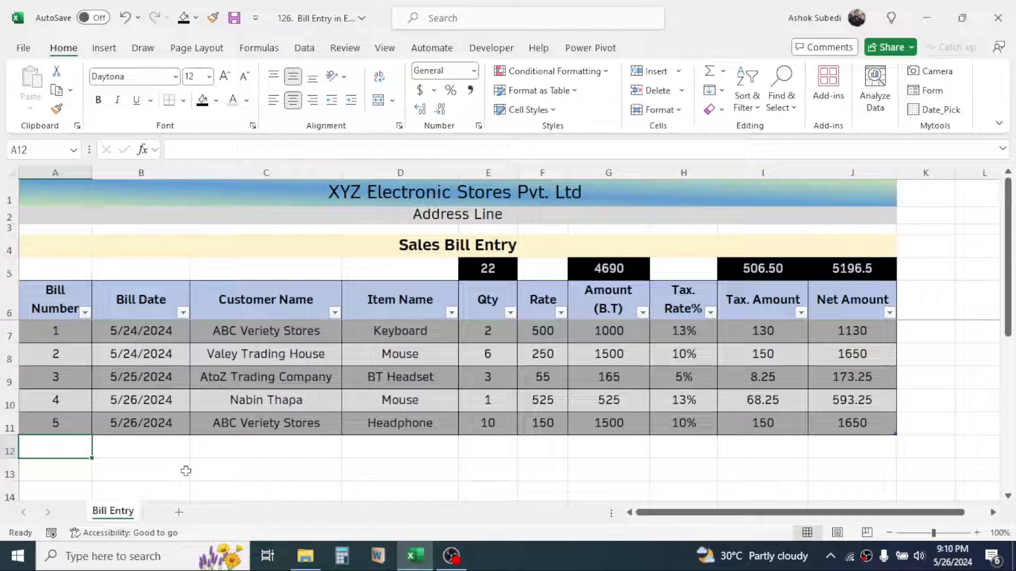
{"action": "type", "text": "6"}
{"action": "key", "text": "Return"}
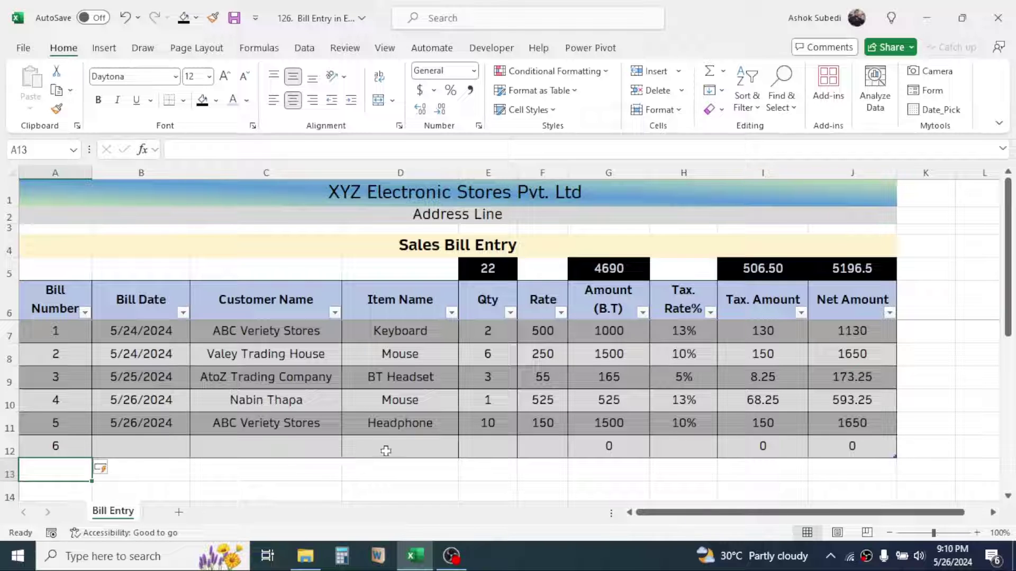
{"action": "left_click", "coordinate": [611, 439]}
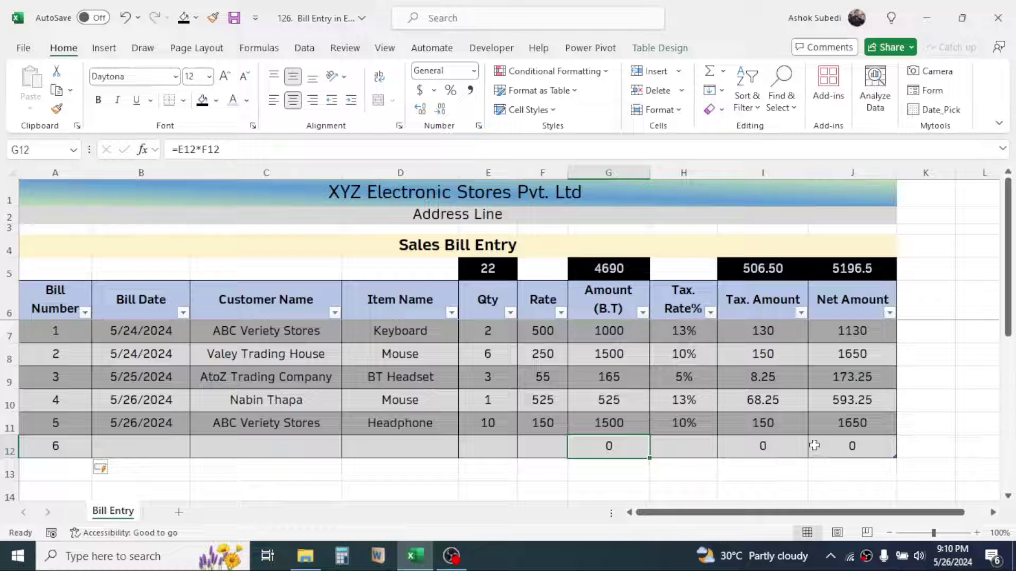
{"action": "left_click", "coordinate": [777, 446]}
{"action": "left_click", "coordinate": [844, 446]}
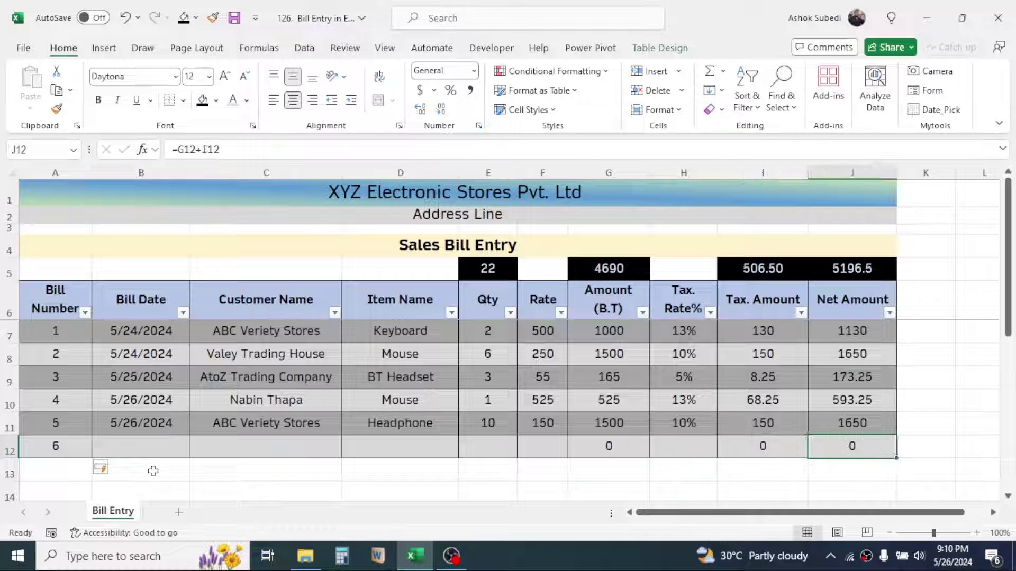
{"action": "left_click", "coordinate": [159, 454]}
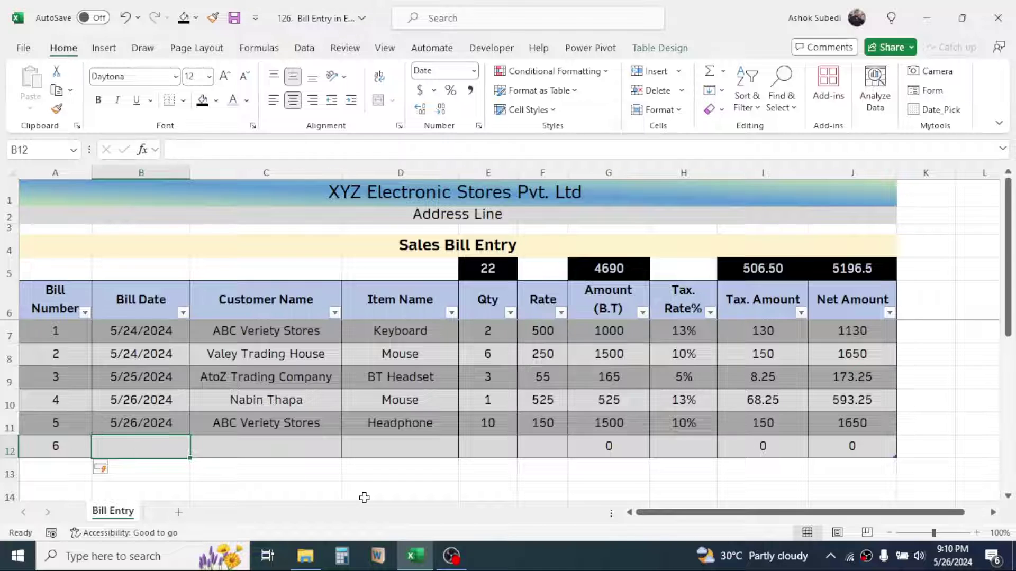
{"action": "key", "text": "ctrl+semicolon"}
{"action": "key", "text": "ctrl+semicolon"}
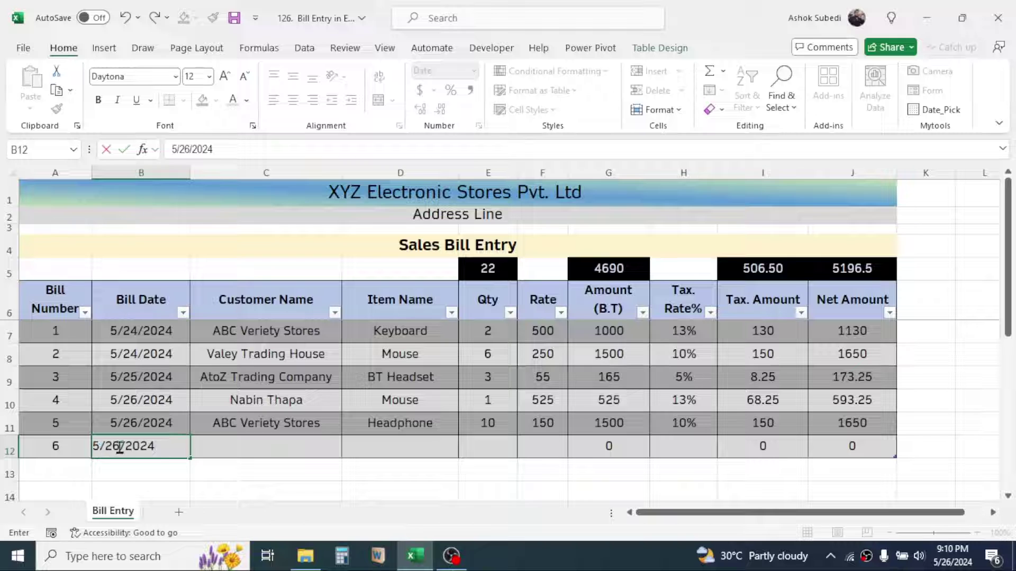
{"action": "key", "text": "Return"}
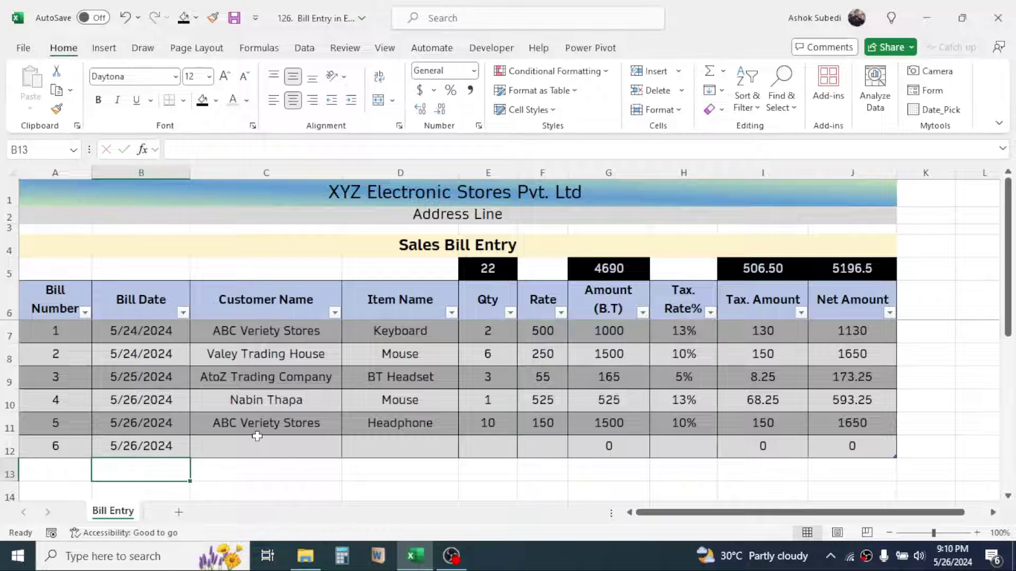
Enter customer Ram Stores, item keyboard, quantity 3 and rate 500 for bill 6
{"action": "left_click", "coordinate": [258, 444]}
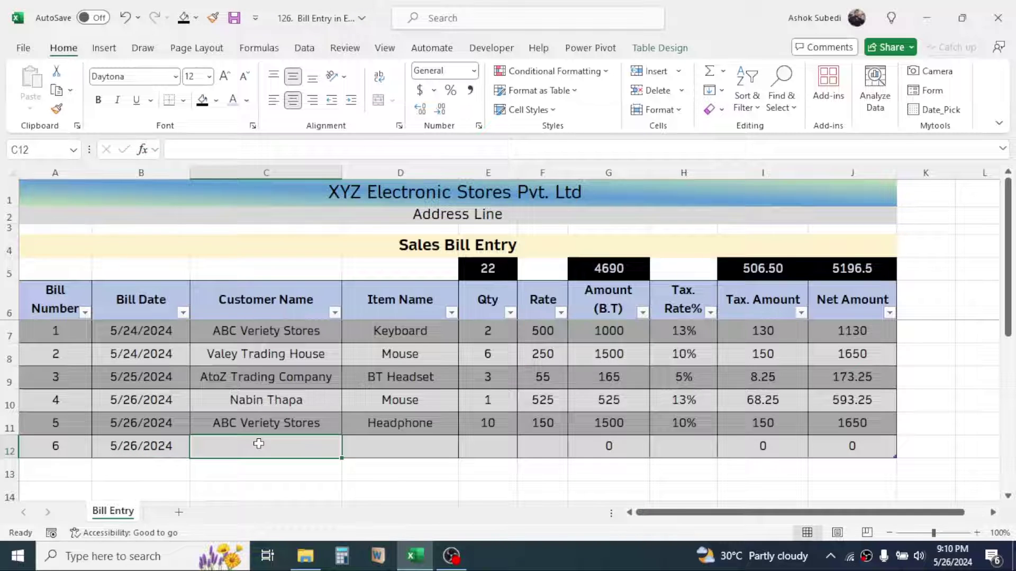
{"action": "type", "text": "Ram Stores"}
{"action": "key", "text": "Tab"}
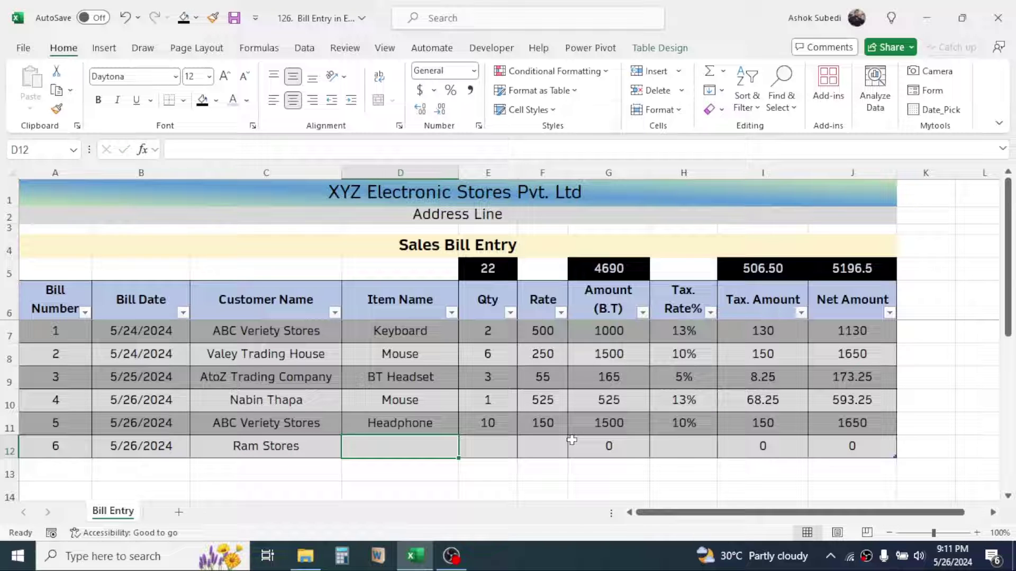
{"action": "type", "text": "keyboard"}
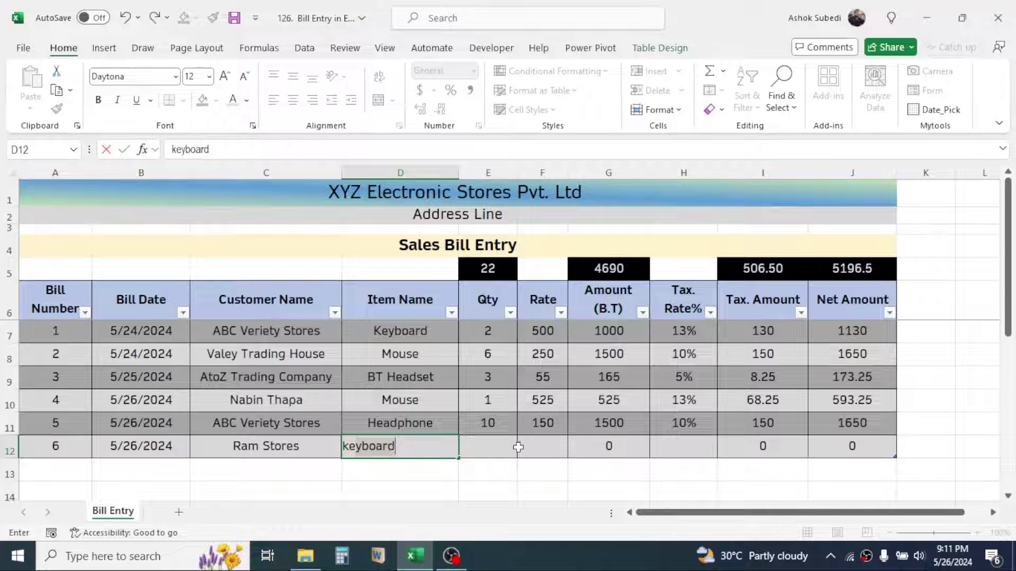
{"action": "left_click", "coordinate": [509, 445]}
{"action": "type", "text": "3"}
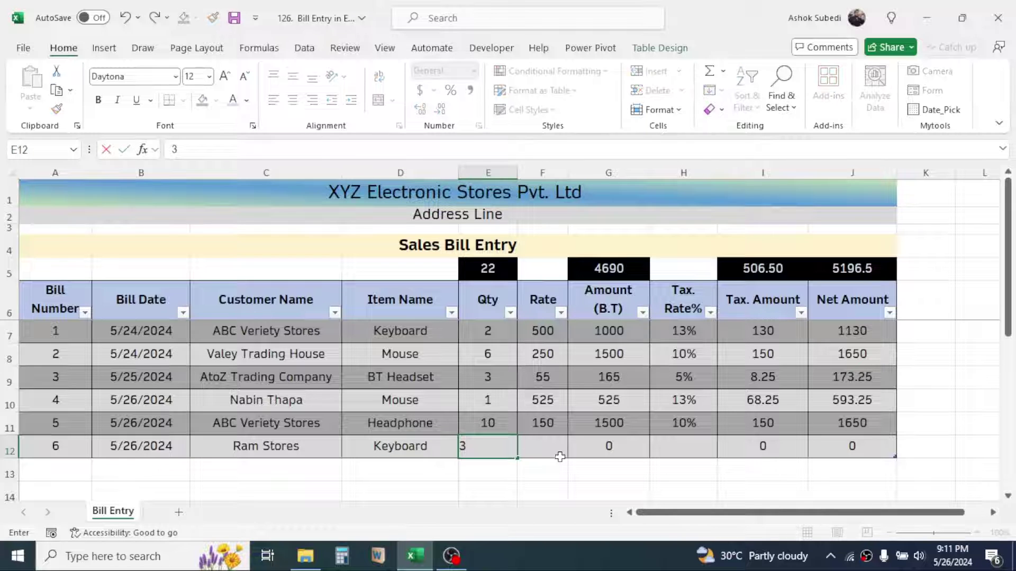
{"action": "left_click", "coordinate": [554, 449]}
{"action": "type", "text": "500"}
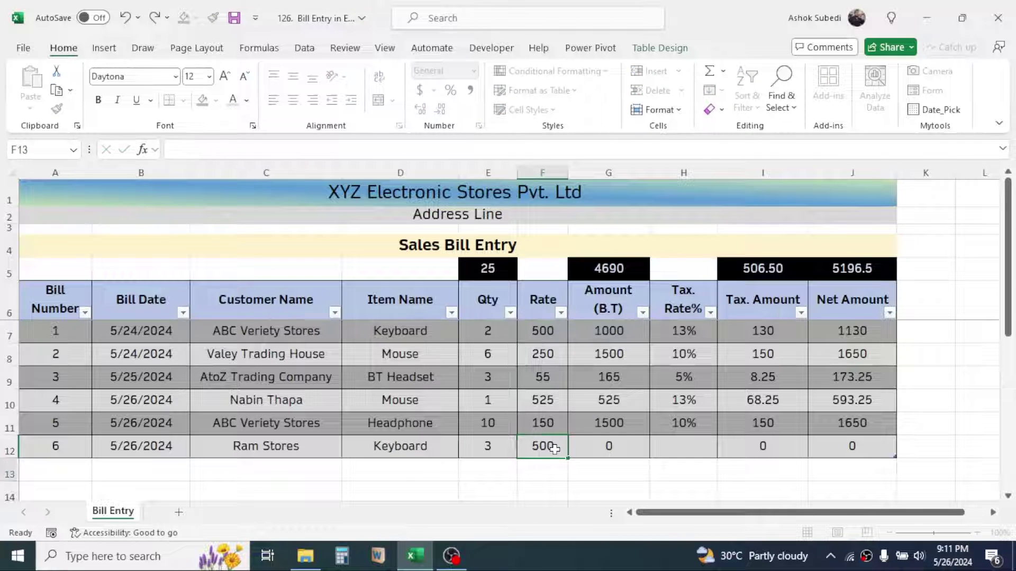
{"action": "key", "text": "Return"}
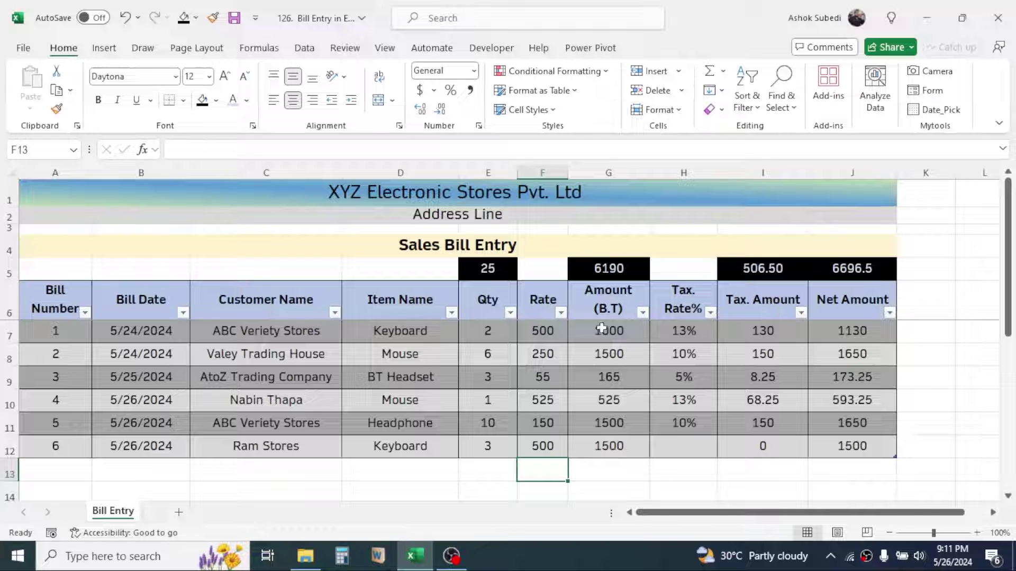
Set bill 6's tax rate to 13% and check the calculated tax and 1695 net amount
{"action": "left_click", "coordinate": [607, 450]}
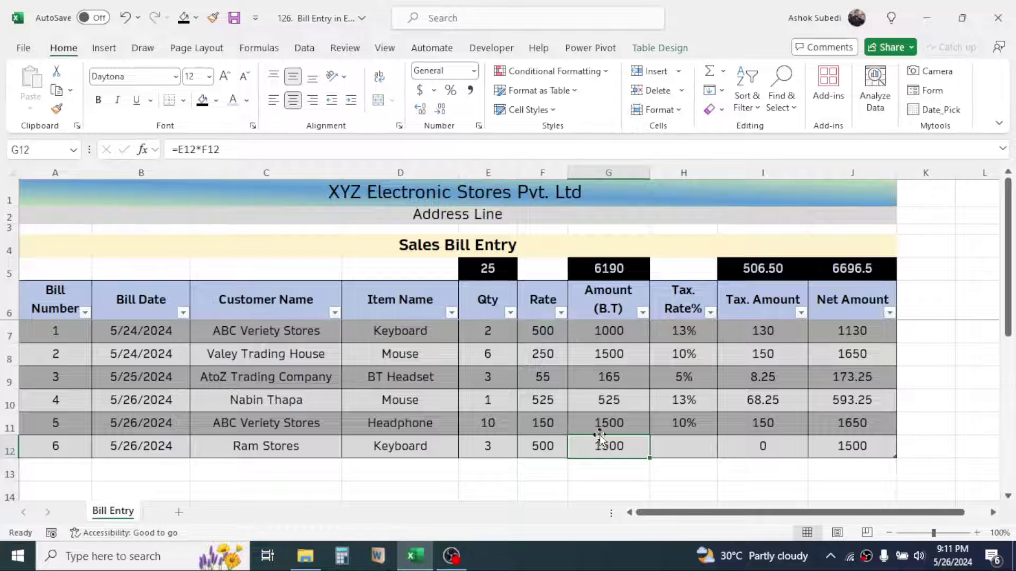
{"action": "left_click", "coordinate": [685, 455]}
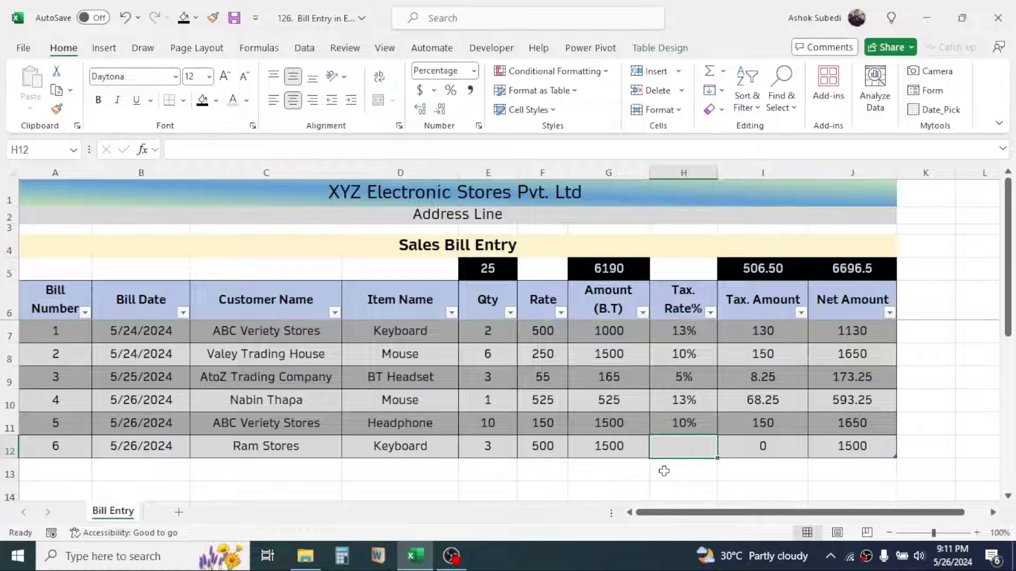
{"action": "type", "text": "13"}
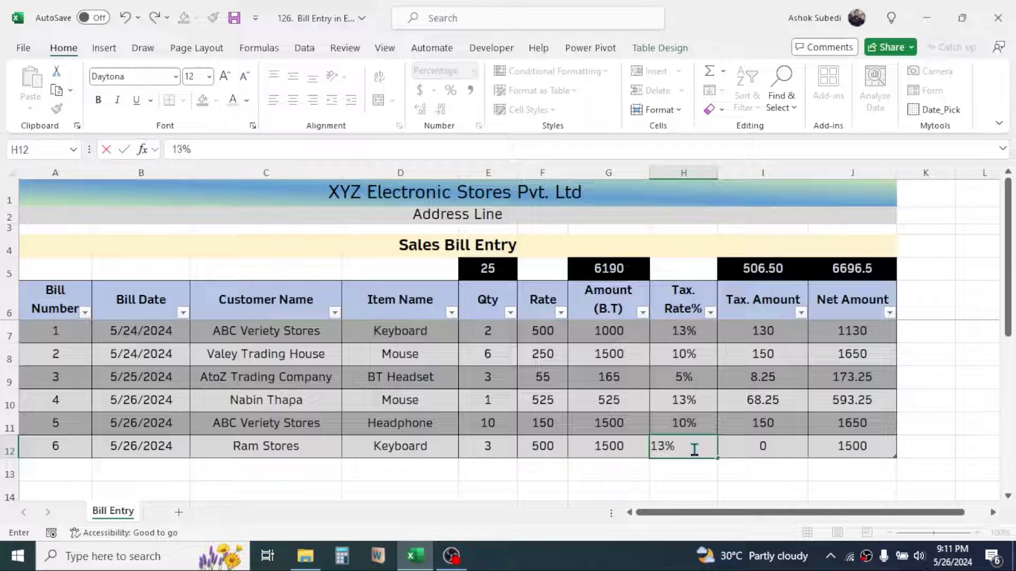
{"action": "key", "text": "Return"}
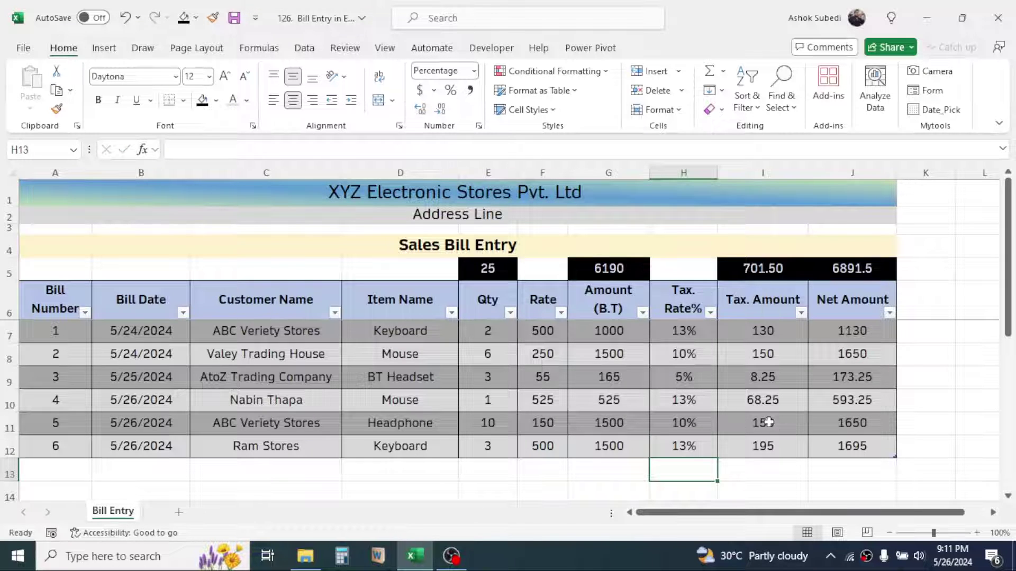
{"action": "left_click", "coordinate": [760, 451]}
{"action": "left_click", "coordinate": [867, 447]}
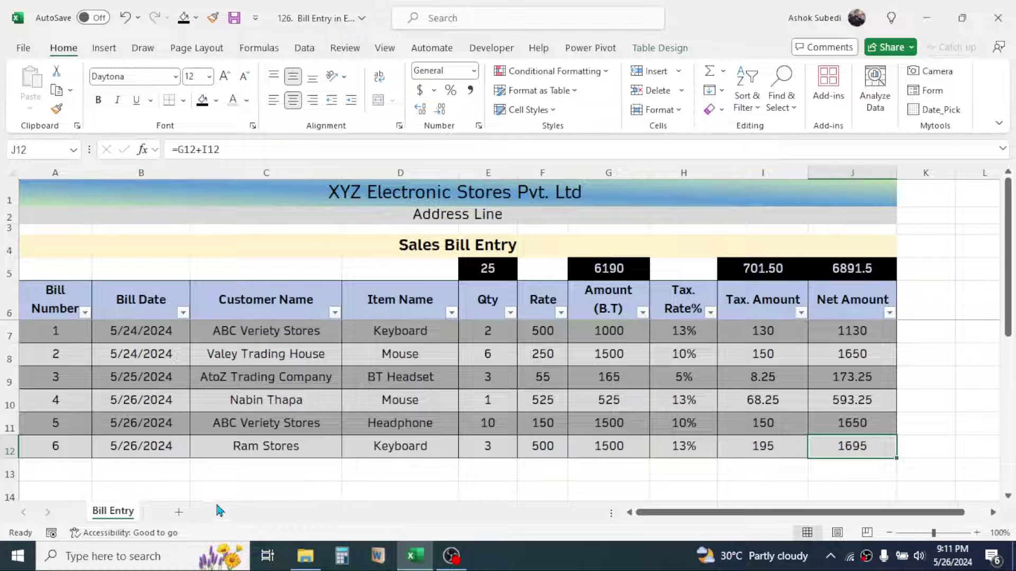
Insert Sheet2 with XYZ Electronics Pvt. Ltd in A1, Address Line in A2, Sales Bill Entry in A4
{"action": "left_click", "coordinate": [179, 513]}
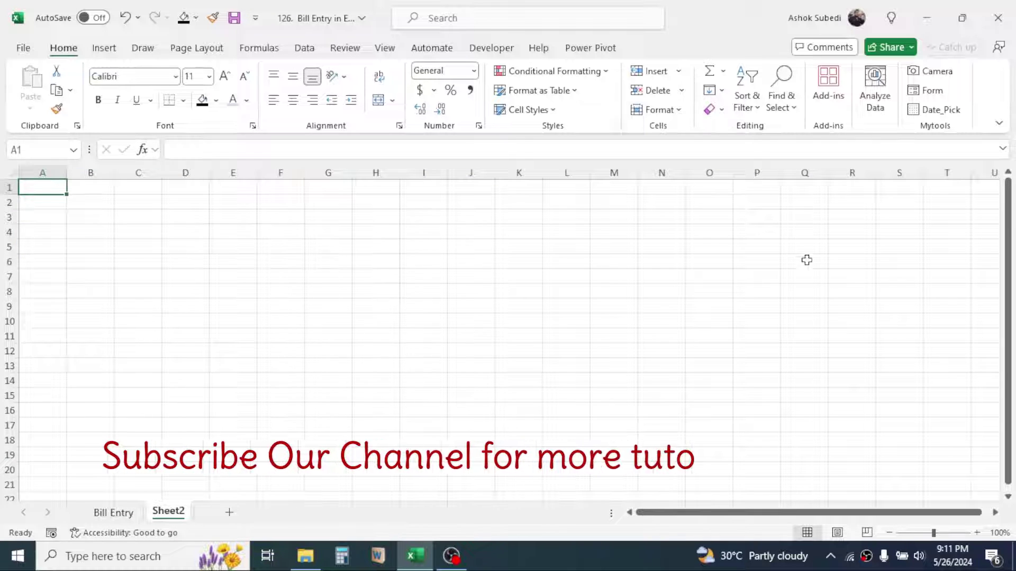
{"action": "left_click", "coordinate": [113, 513]}
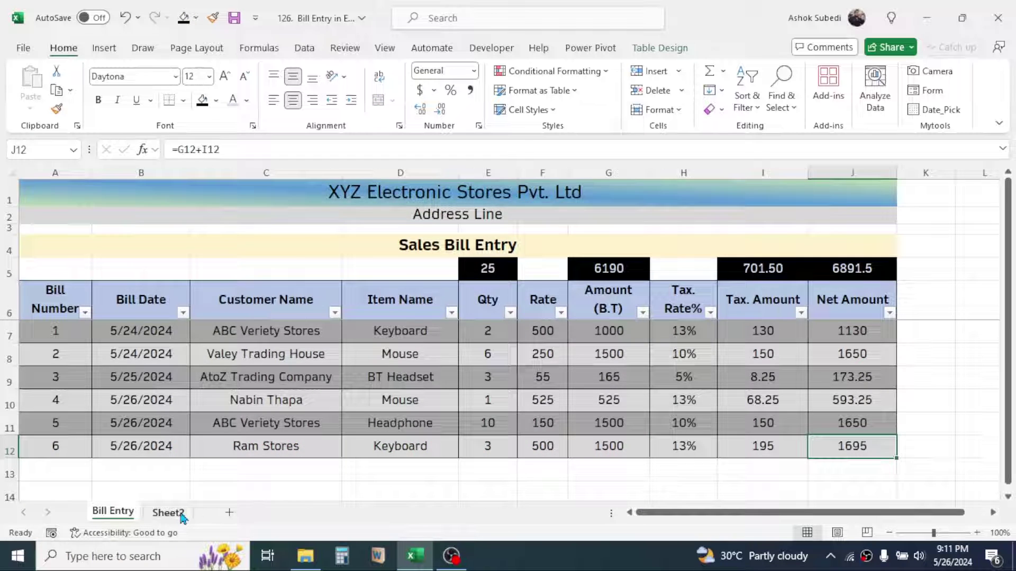
{"action": "left_click", "coordinate": [168, 513]}
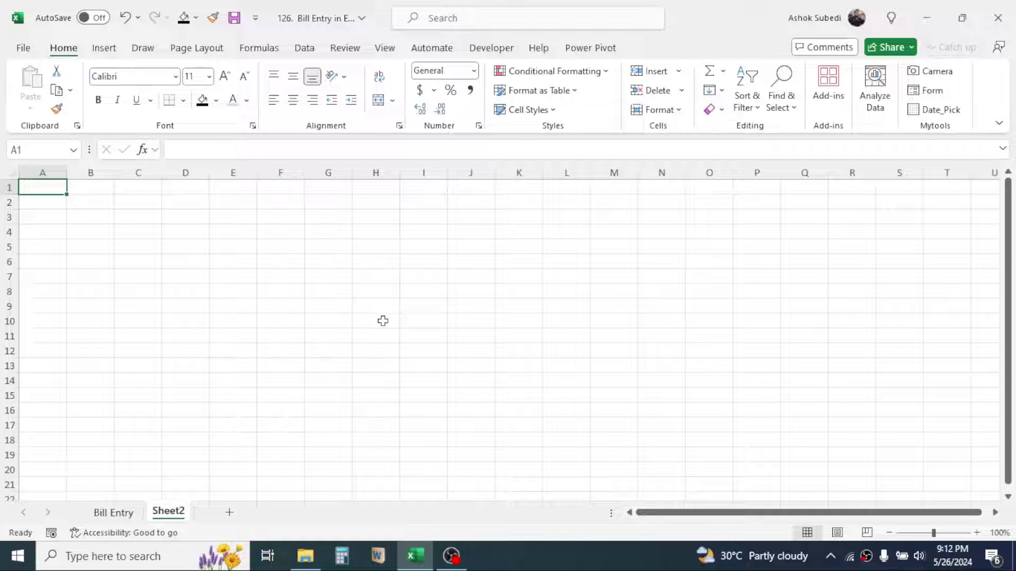
{"action": "type", "text": "XYZ Electronics Pvt. Ltd"}
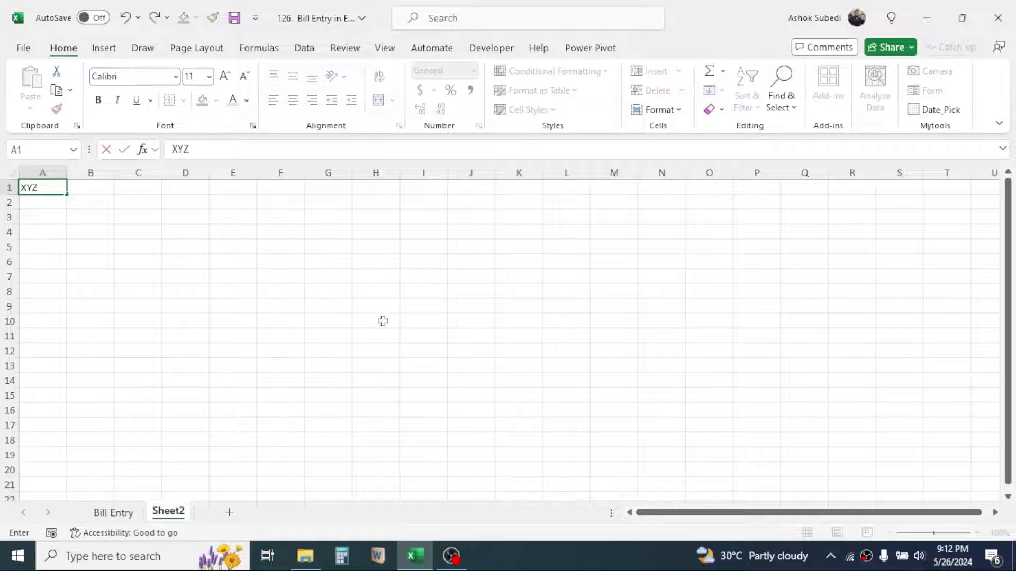
{"action": "key", "text": "Return"}
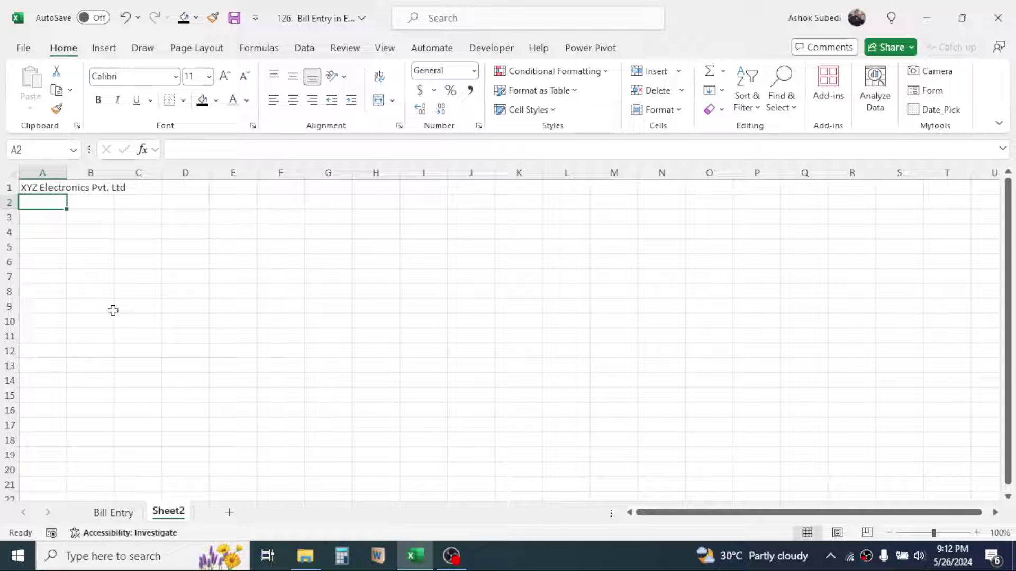
{"action": "type", "text": "Address Line"}
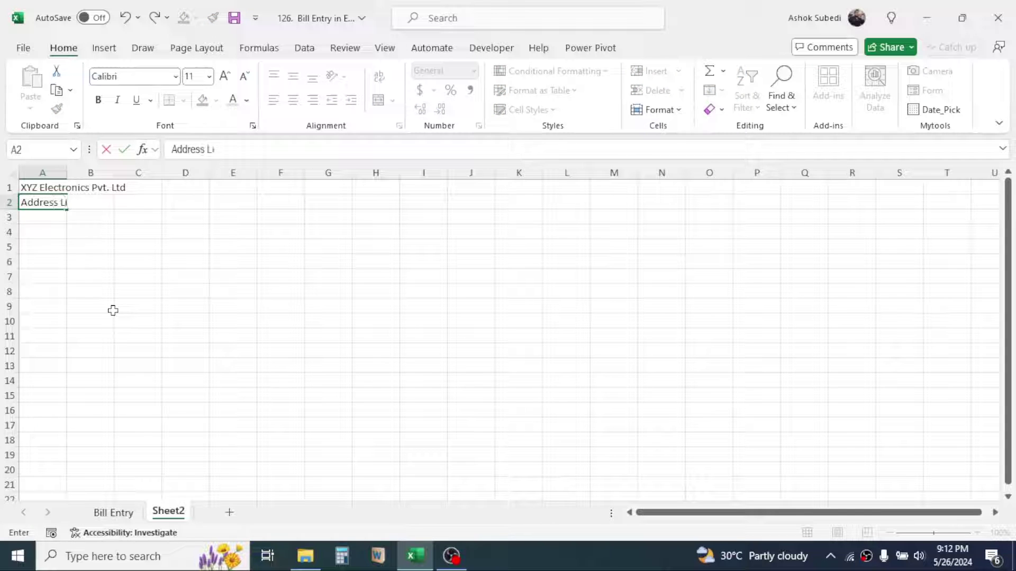
{"action": "key", "text": "Return"}
{"action": "left_click", "coordinate": [50, 234]}
{"action": "type", "text": "Sale"}
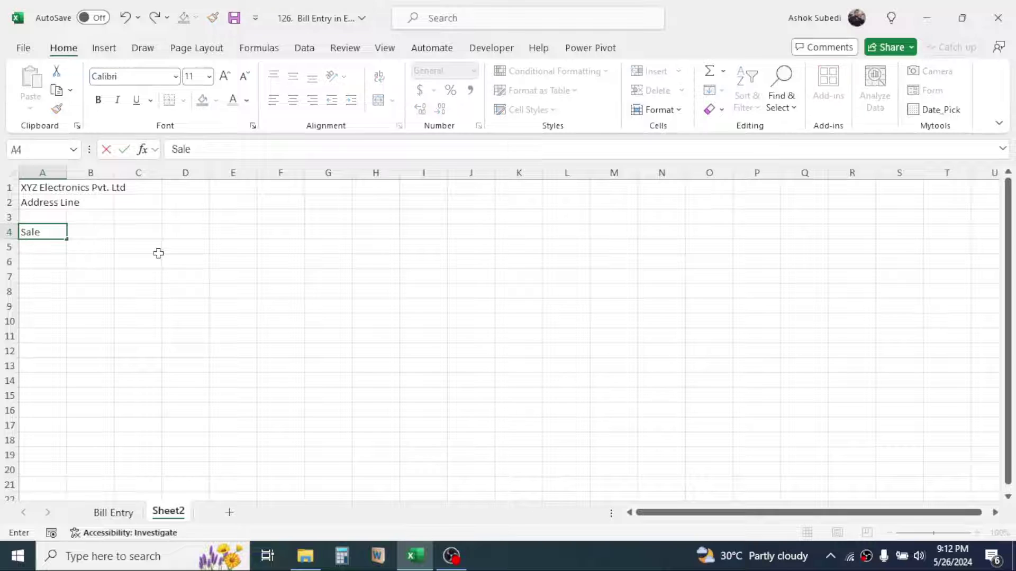
{"action": "type", "text": "s Bill Entry"}
{"action": "key", "text": "Return"}
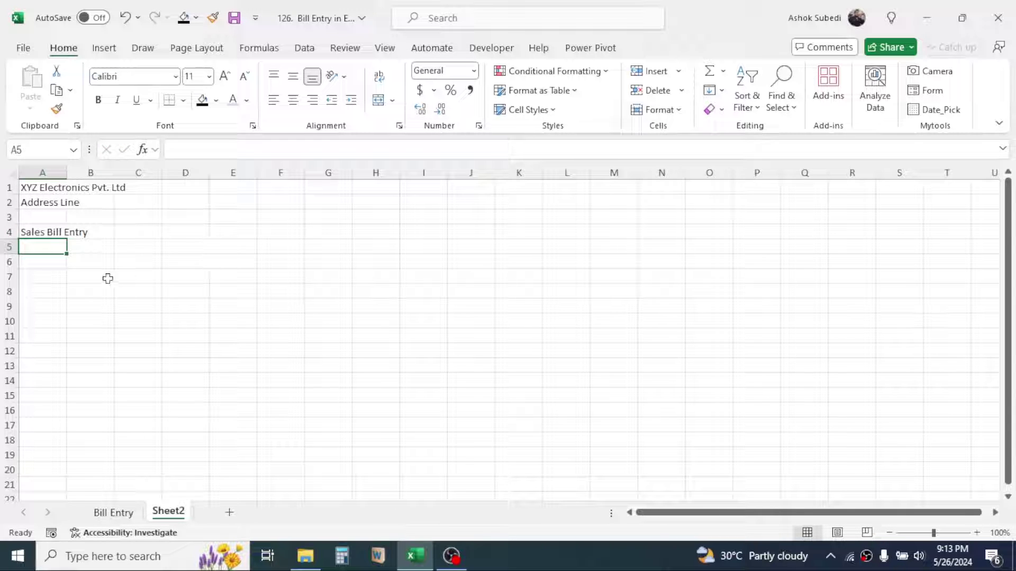
{"action": "left_click", "coordinate": [48, 264]}
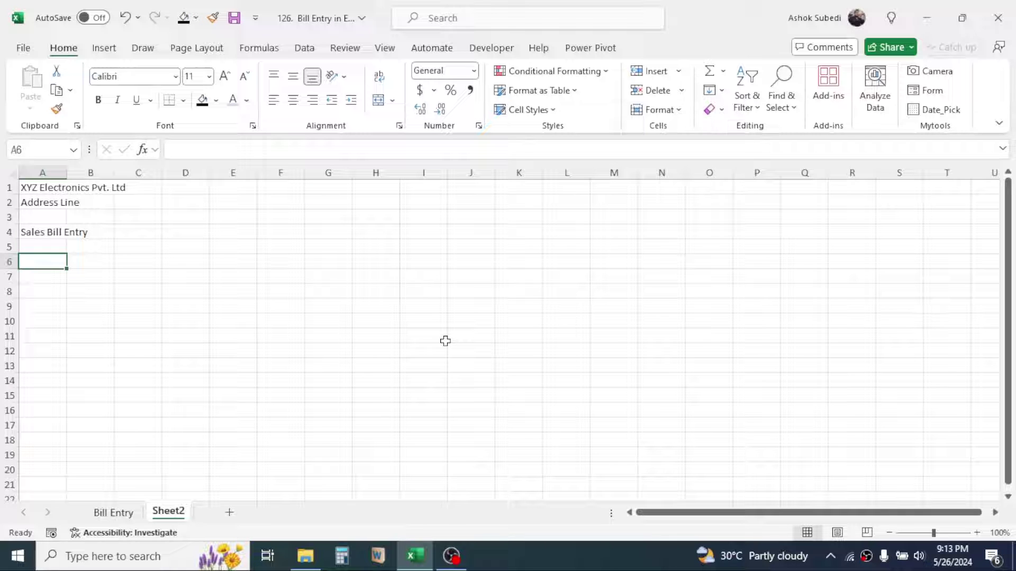
Enter headings Bill Num, Date of Billing and Customer Name in A6:C6
{"action": "type", "text": "Bill Num"}
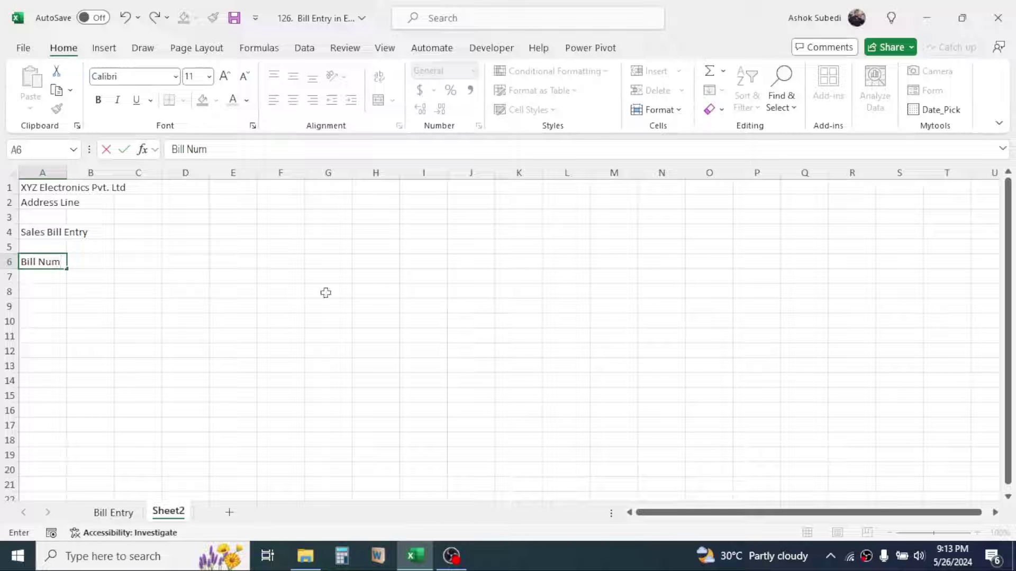
{"action": "left_click", "coordinate": [100, 263]}
{"action": "type", "text": "Da"}
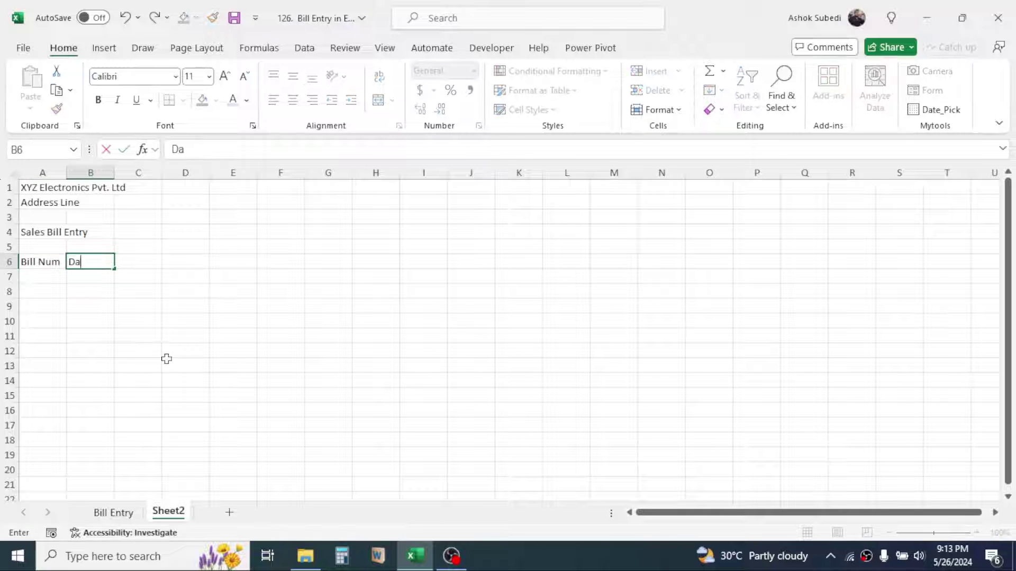
{"action": "type", "text": "te of Billing"}
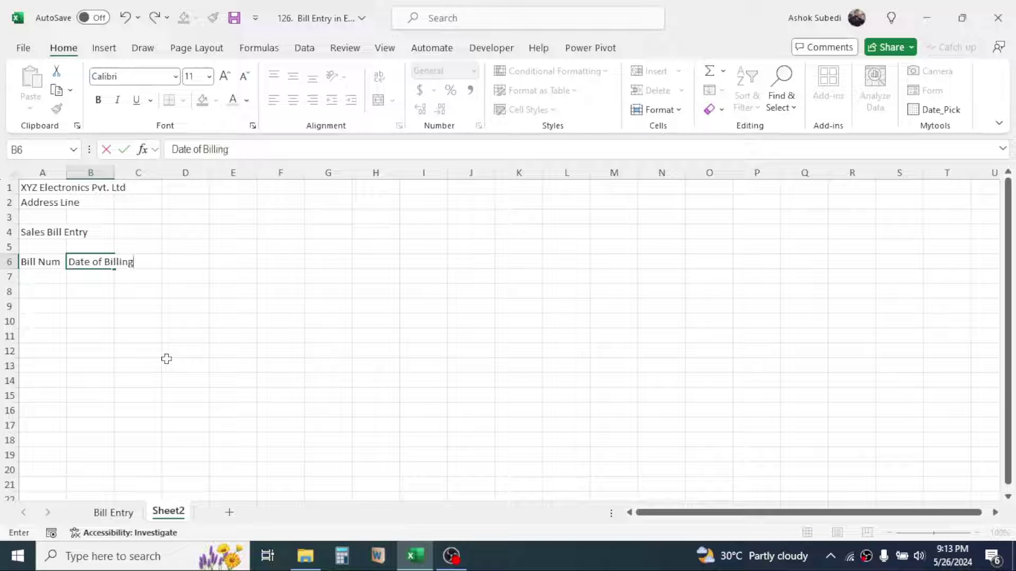
{"action": "left_click", "coordinate": [109, 322]}
{"action": "left_click", "coordinate": [134, 261]}
{"action": "type", "text": "Customer Name"}
{"action": "left_click", "coordinate": [148, 303]}
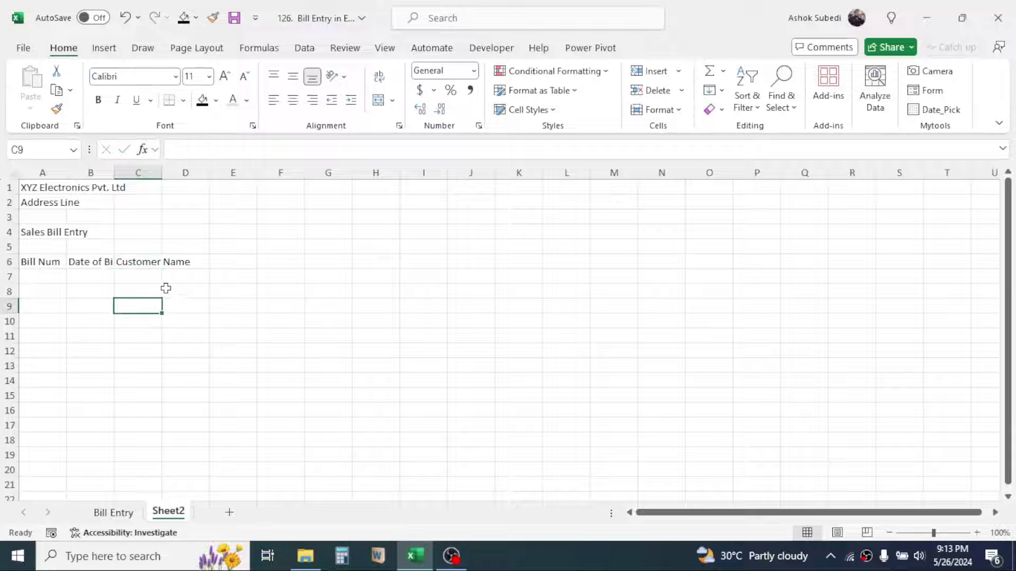
Add headings Item Name, Quantity and Price in D6:F6
{"action": "key", "text": "Up"}
{"action": "key", "text": "Up"}
{"action": "key", "text": "Up"}
{"action": "key", "text": "Right"}
{"action": "type", "text": "Item Name"}
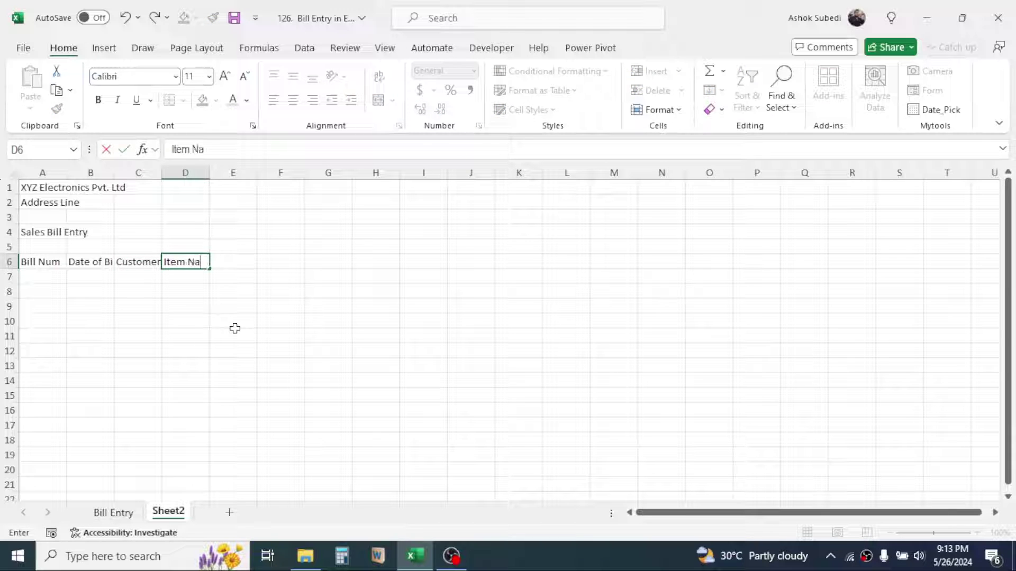
{"action": "left_click", "coordinate": [192, 299]}
{"action": "key", "text": "Up"}
{"action": "key", "text": "Up"}
{"action": "key", "text": "Right"}
{"action": "type", "text": "Quantity"}
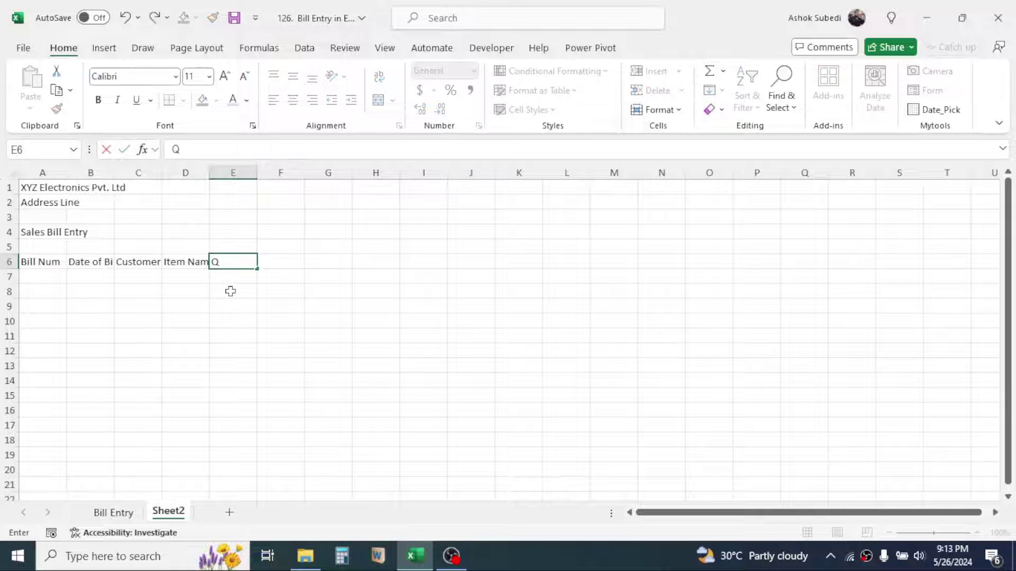
{"action": "left_click", "coordinate": [230, 292]}
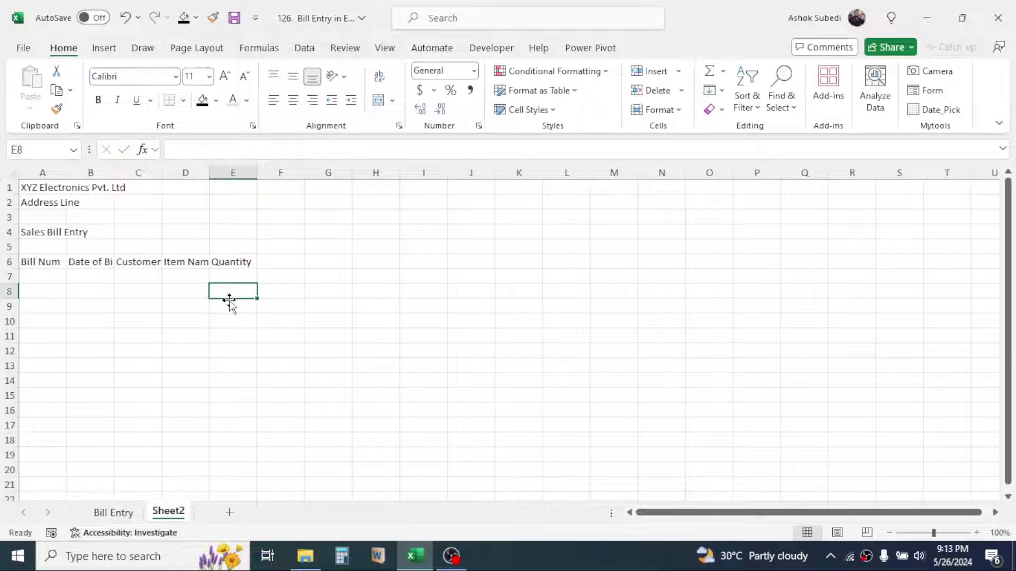
{"action": "key", "text": "Up"}
{"action": "key", "text": "Up"}
{"action": "key", "text": "Right"}
{"action": "type", "text": "Pric"}
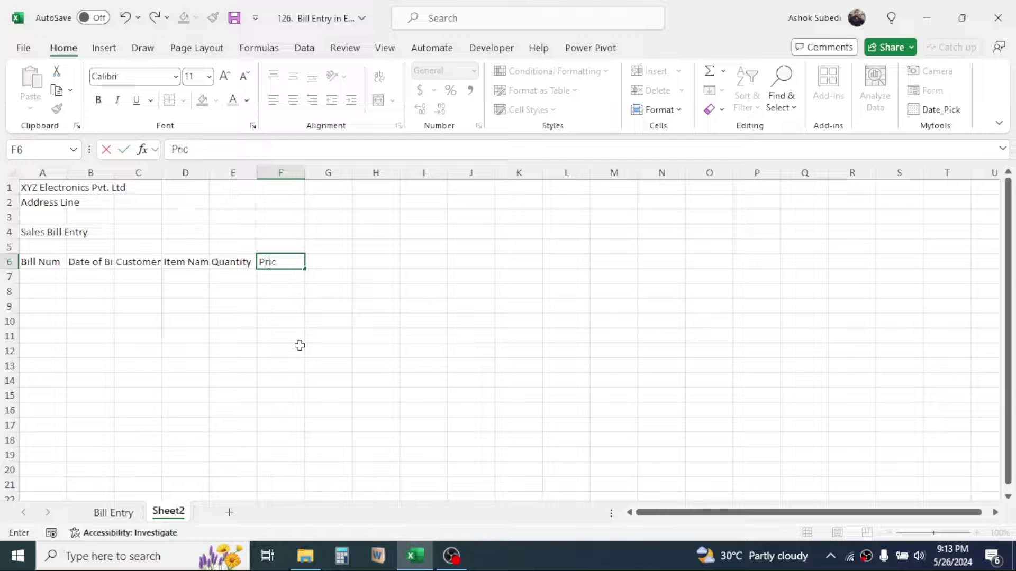
{"action": "key", "text": "Tab"}
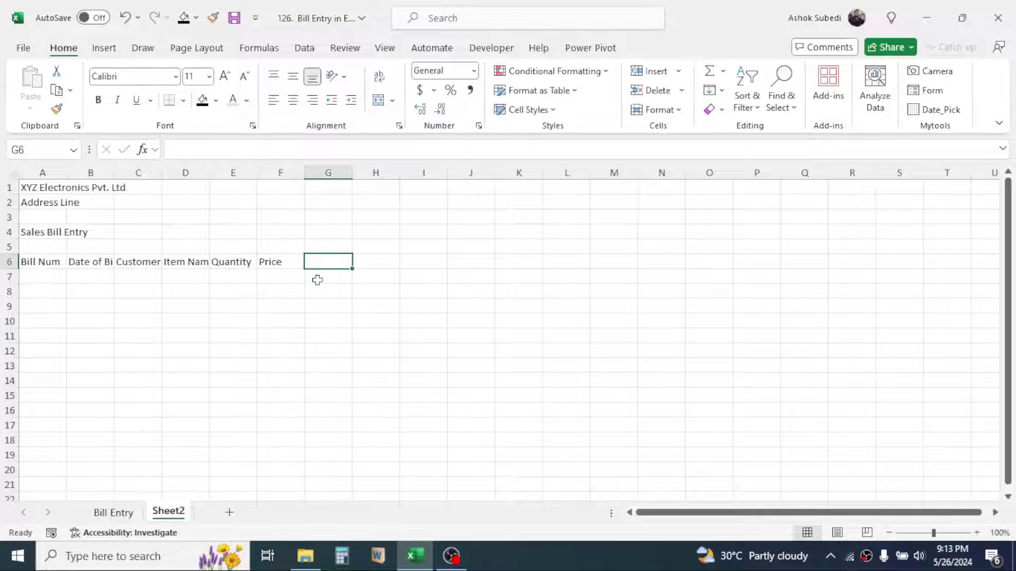
Add Before Tax Amount, Tax Rate % and Tax. Amount in G6:I6, starting Net Amount in J6
{"action": "type", "text": "Before "}
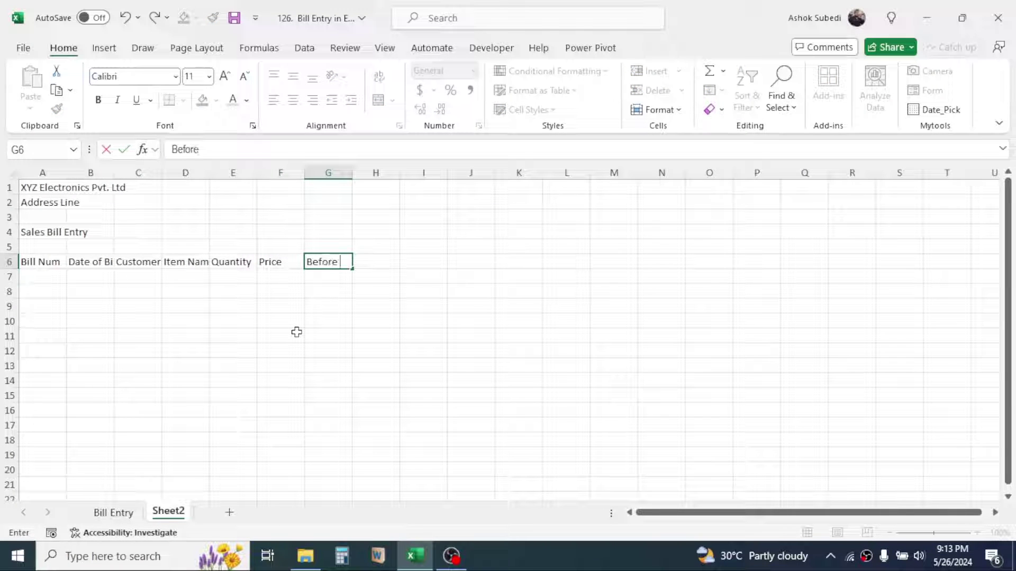
{"action": "type", "text": "Tax Amount"}
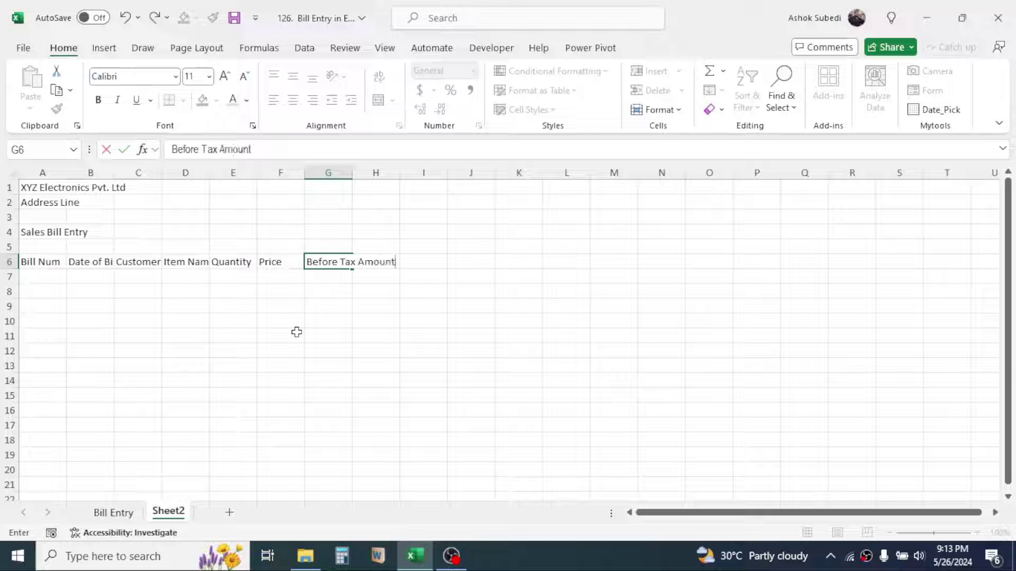
{"action": "left_click", "coordinate": [296, 332]}
{"action": "left_click", "coordinate": [374, 263]}
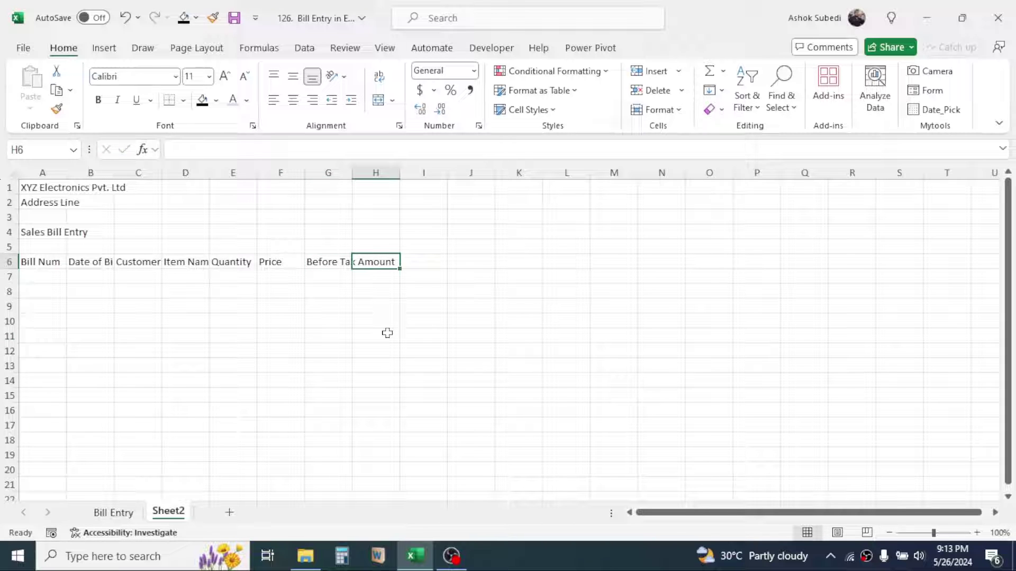
{"action": "type", "text": "Tax Rate %"}
{"action": "key", "text": "Tab"}
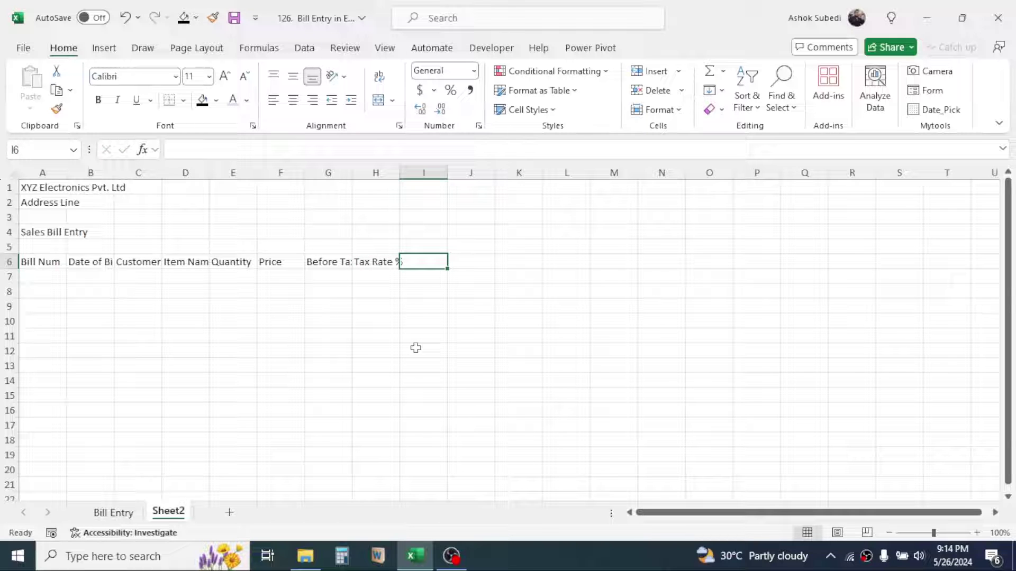
{"action": "type", "text": "Tax. Amount"}
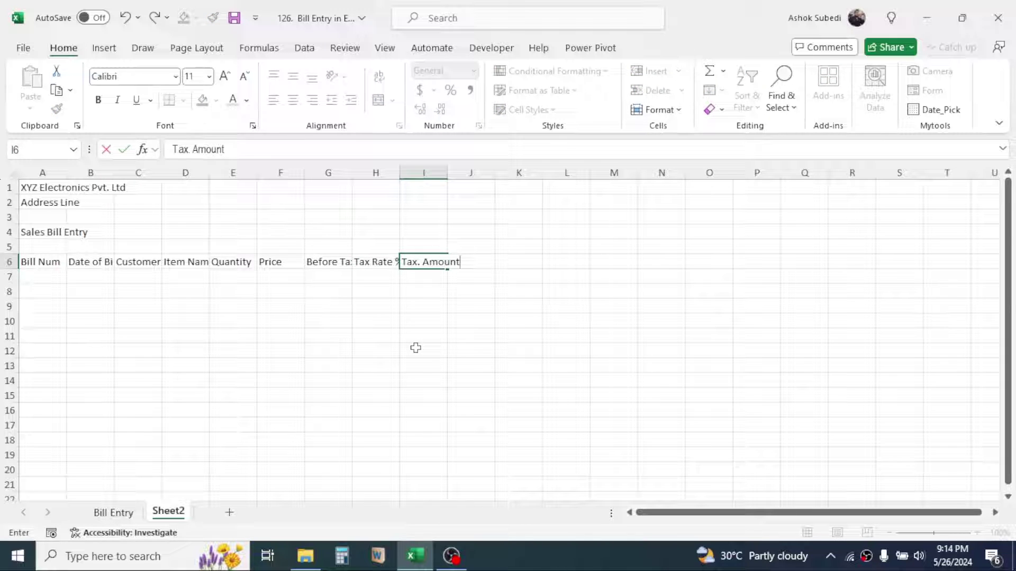
{"action": "left_click", "coordinate": [415, 348]}
{"action": "left_click", "coordinate": [479, 264]}
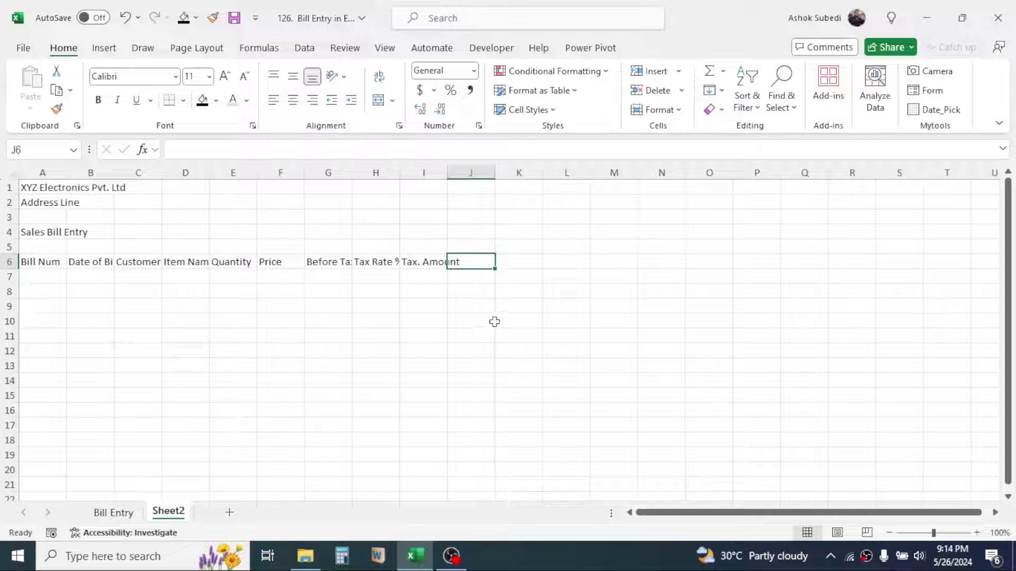
{"action": "type", "text": "Net Amount"}
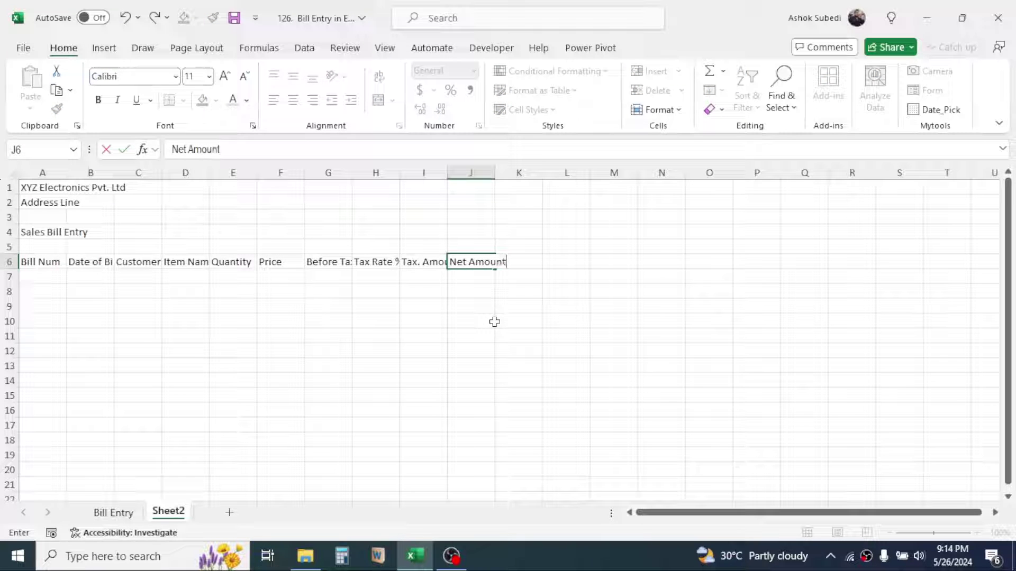
Finish the Net Amount heading, then merge and centre A1:J1 and A2:J2
{"action": "key", "text": "Return"}
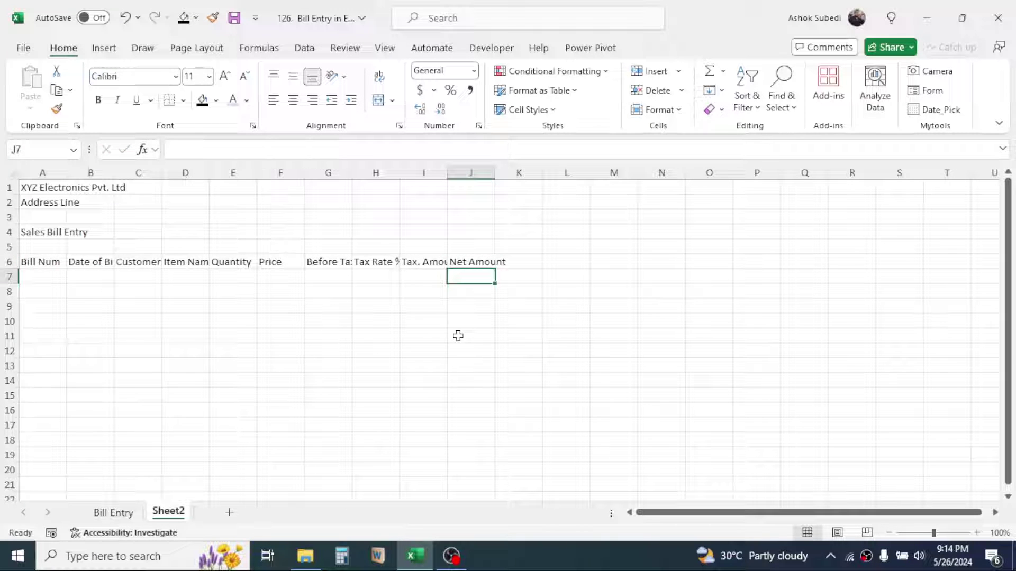
{"action": "left_click_drag", "start_coordinate": [49, 191], "coordinate": [458, 181]}
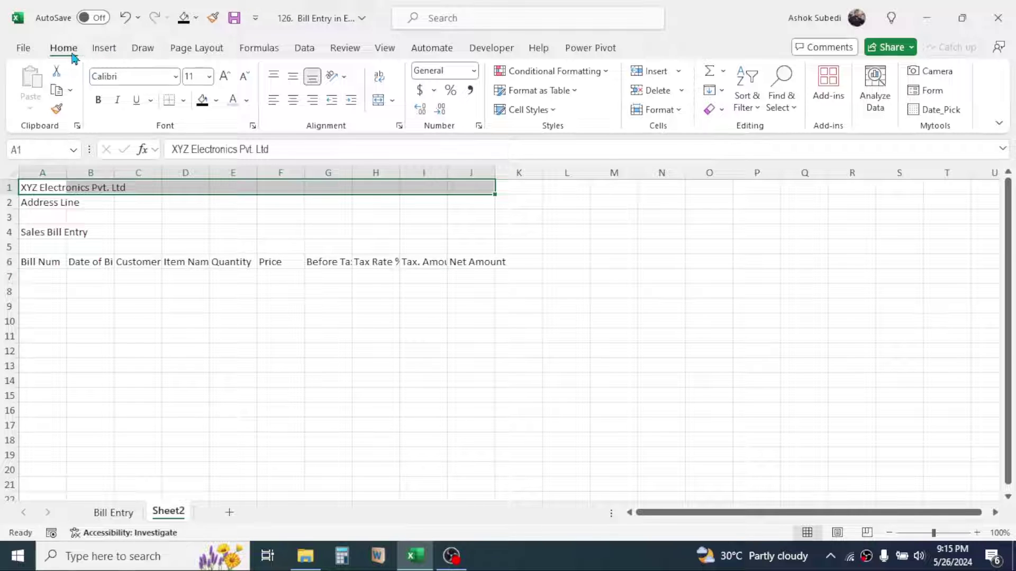
{"action": "left_click", "coordinate": [379, 102]}
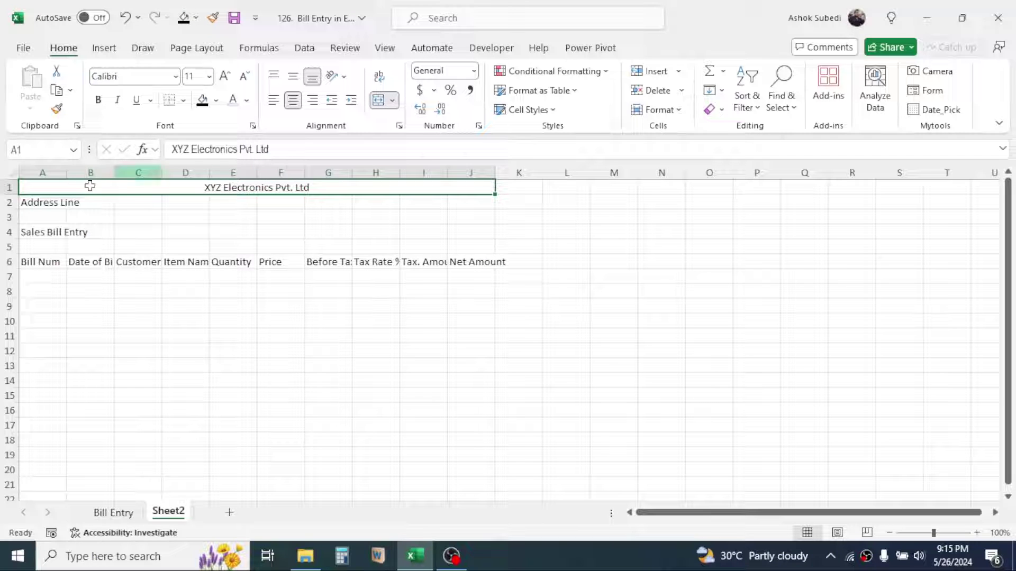
{"action": "left_click_drag", "start_coordinate": [32, 203], "coordinate": [475, 197]}
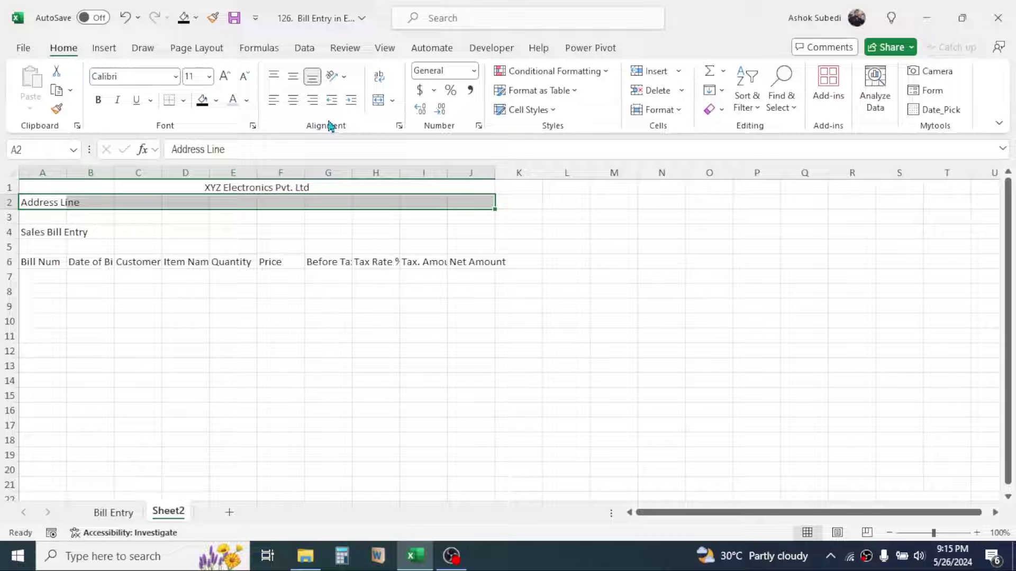
{"action": "left_click", "coordinate": [382, 108]}
Enlarge the company name to size 22 and the Address Line to size 14
{"action": "left_click", "coordinate": [245, 189]}
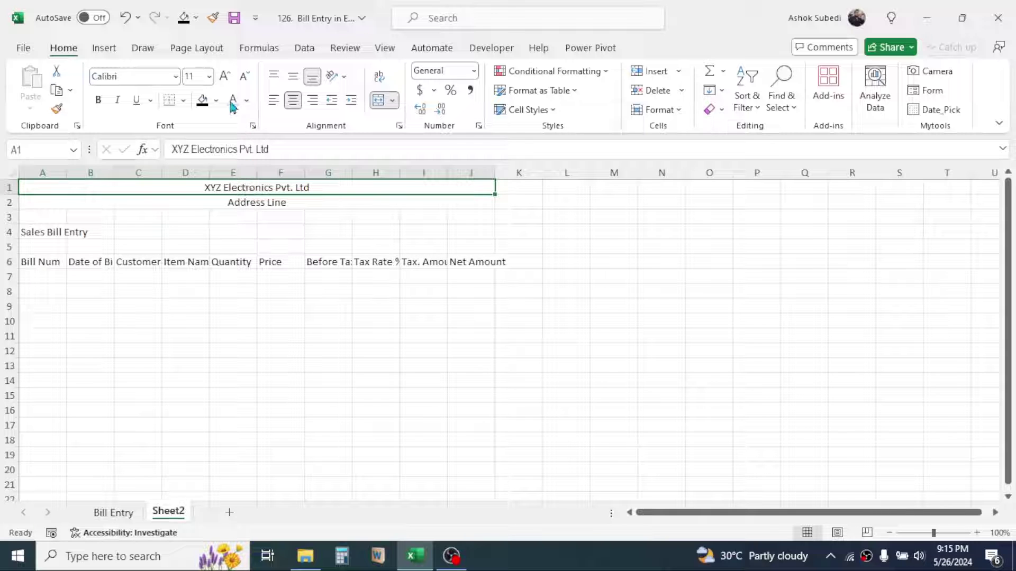
{"action": "left_click", "coordinate": [225, 80]}
{"action": "left_click", "coordinate": [224, 79]}
{"action": "left_click", "coordinate": [225, 79]}
{"action": "left_click", "coordinate": [225, 80]}
{"action": "left_click", "coordinate": [224, 80]}
{"action": "left_click", "coordinate": [225, 79]}
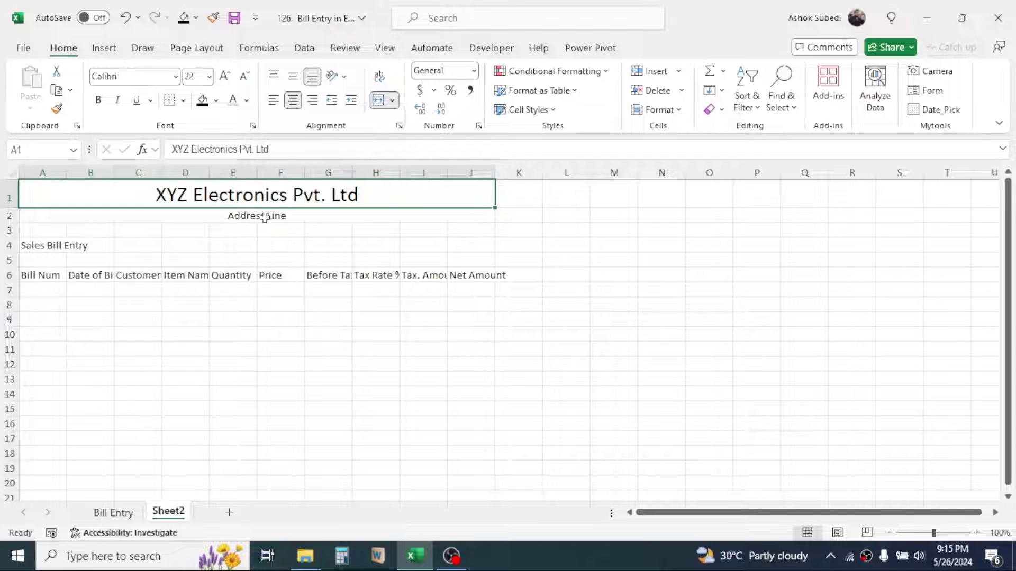
{"action": "left_click", "coordinate": [252, 220]}
{"action": "left_click", "coordinate": [225, 79]}
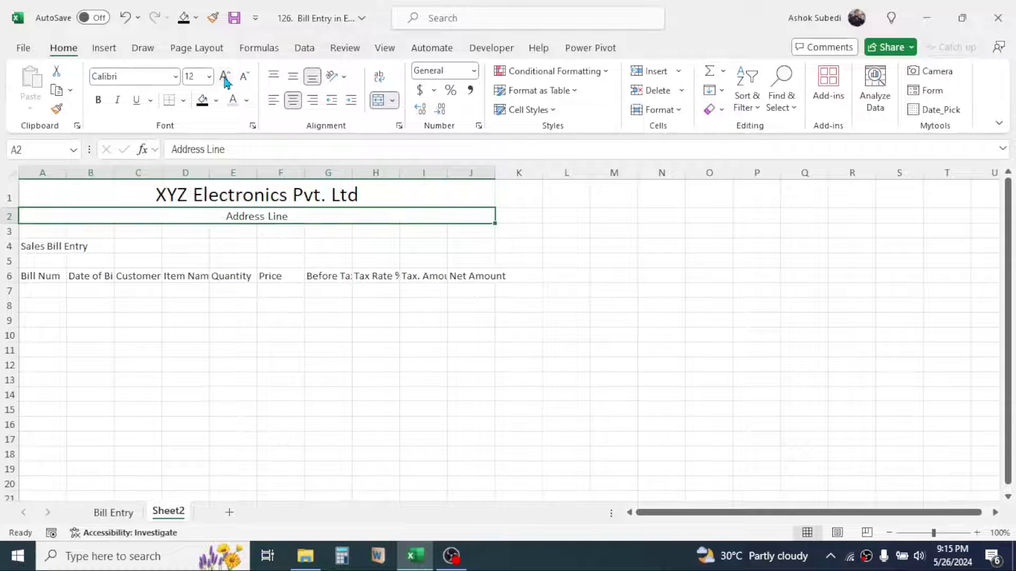
{"action": "left_click", "coordinate": [225, 79]}
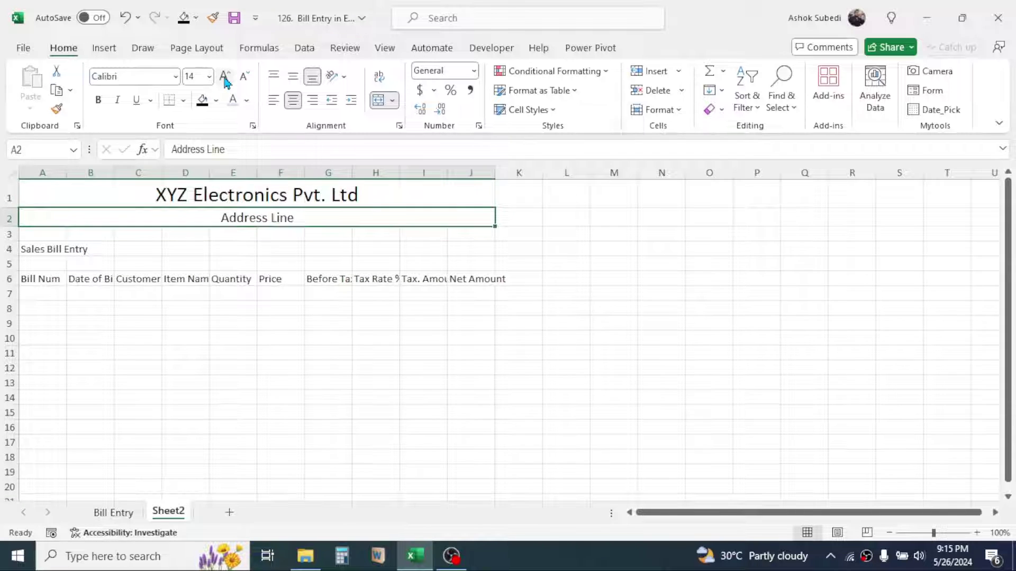
{"action": "left_click", "coordinate": [254, 315]}
Merge and centre the Sales Bill Entry title across A4:J4
{"action": "left_click", "coordinate": [41, 248]}
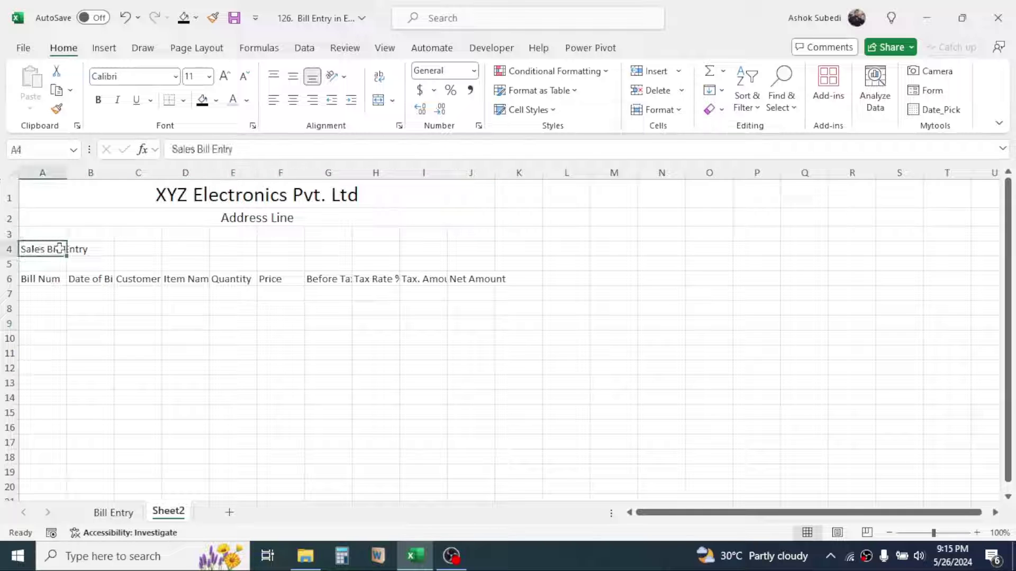
{"action": "left_click_drag", "start_coordinate": [60, 247], "coordinate": [477, 246]}
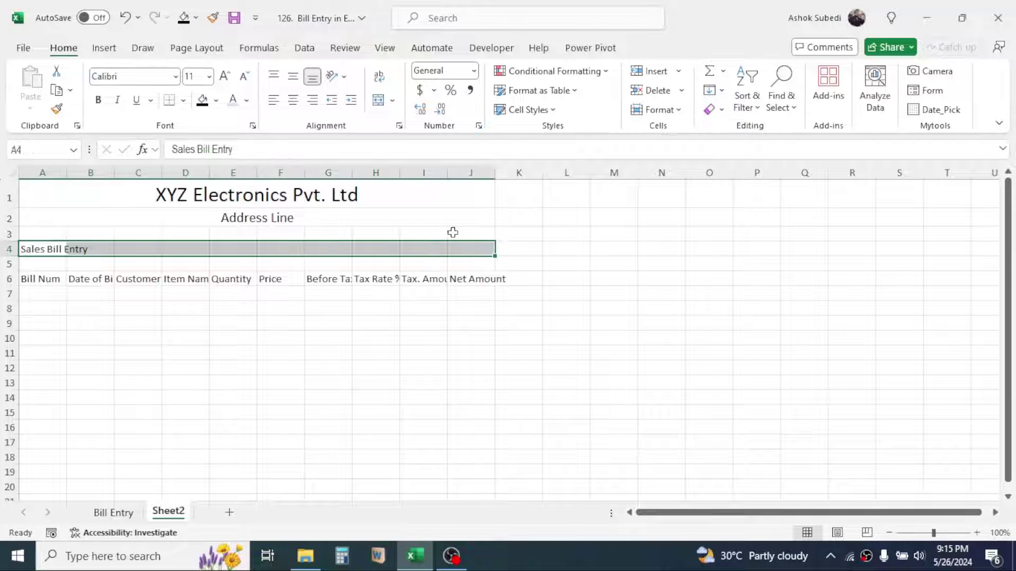
{"action": "left_click", "coordinate": [378, 100]}
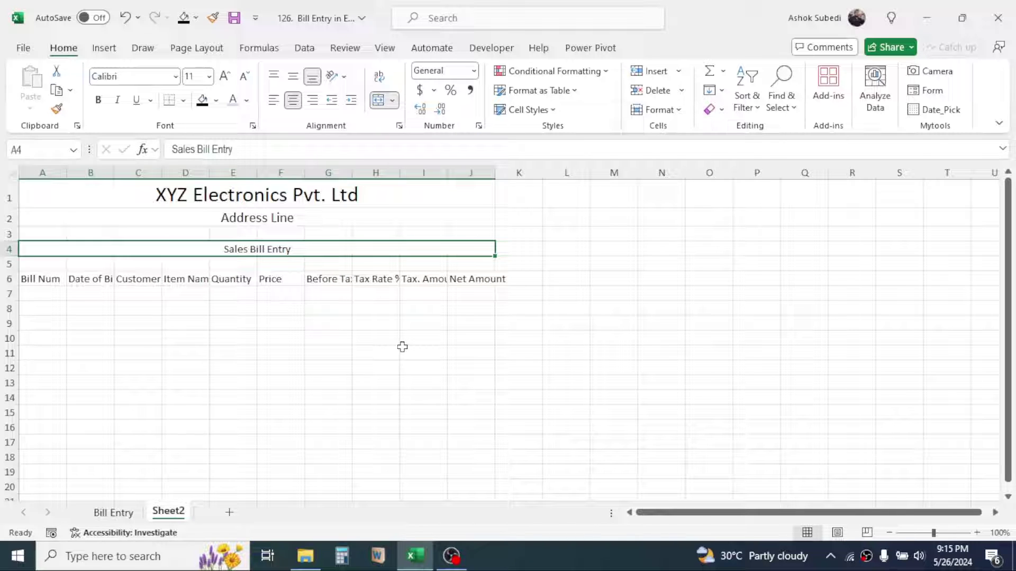
{"action": "left_click", "coordinate": [229, 199]}
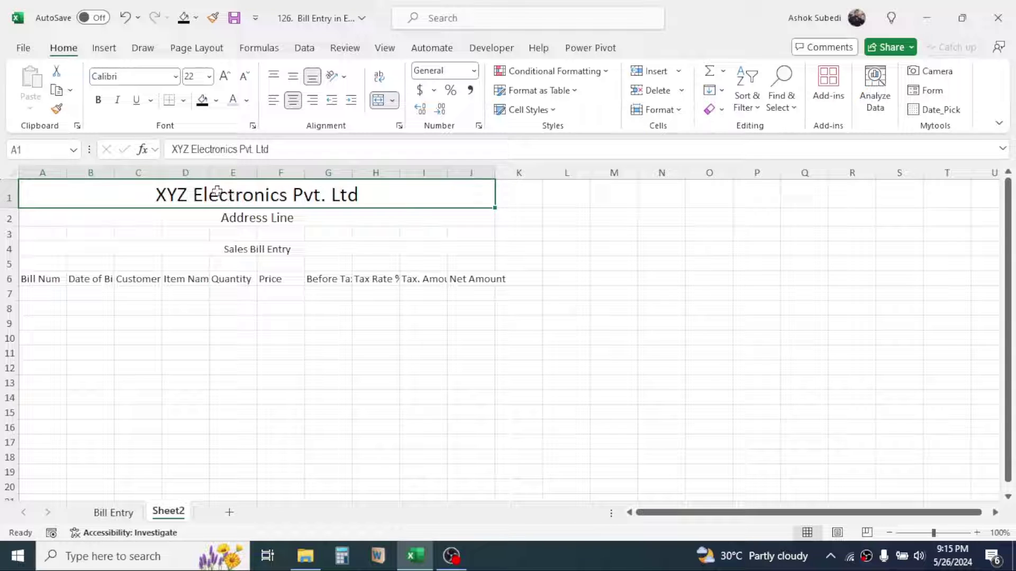
Fill the company name row light blue and the Address Line row light grey
{"action": "left_click", "coordinate": [217, 100]}
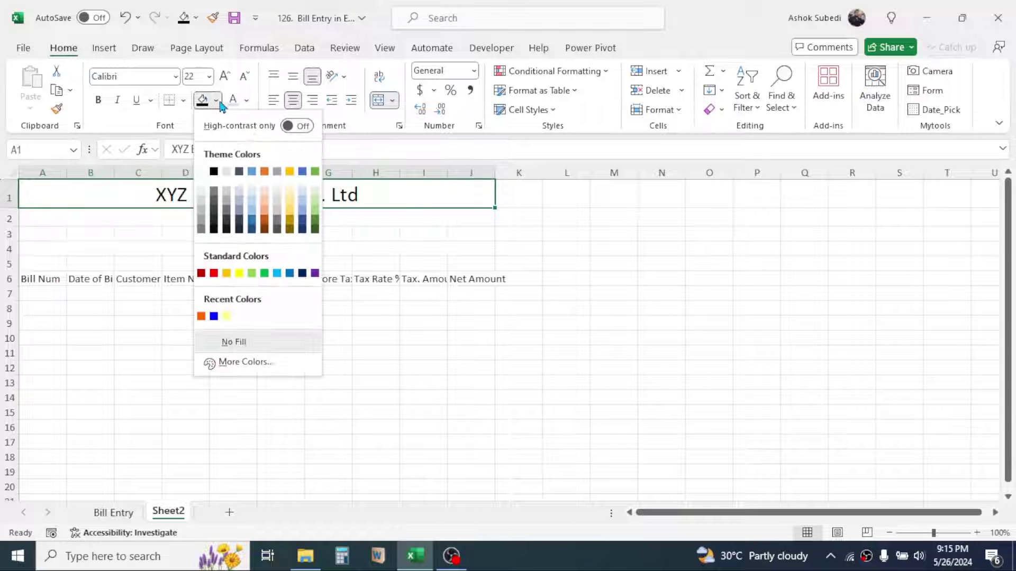
{"action": "left_click", "coordinate": [305, 200]}
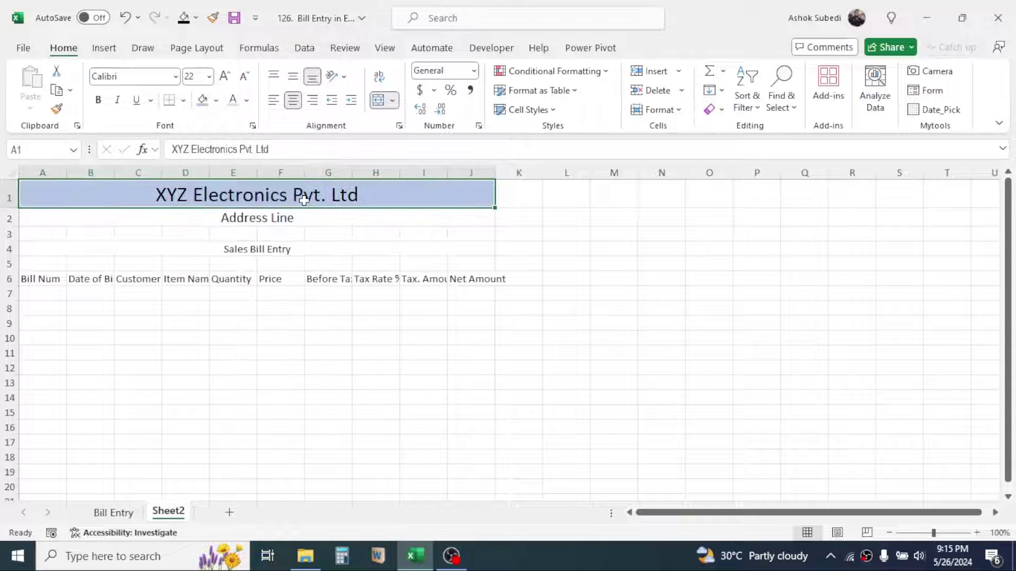
{"action": "left_click", "coordinate": [324, 263]}
{"action": "left_click", "coordinate": [277, 210]}
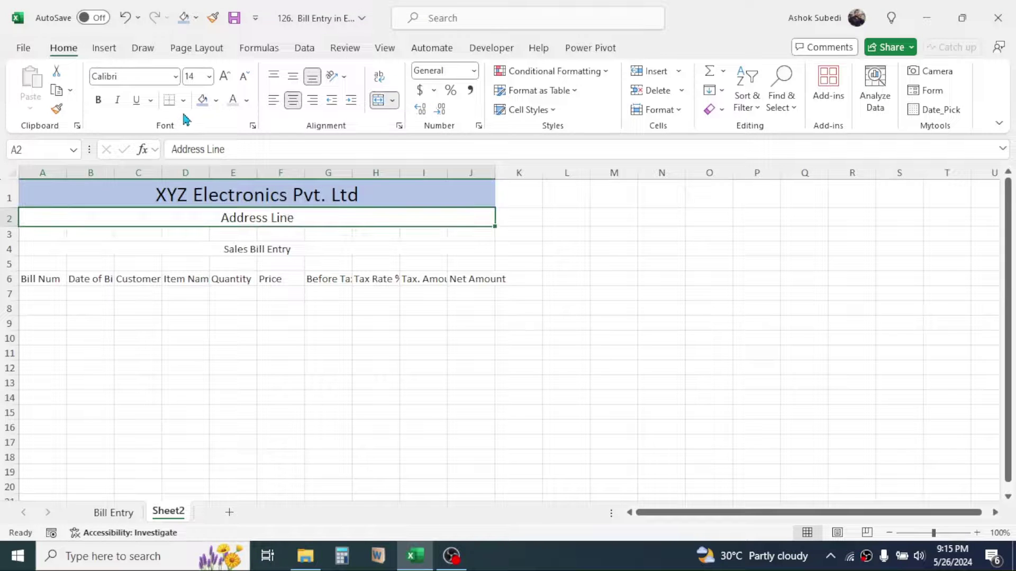
{"action": "left_click", "coordinate": [215, 101]}
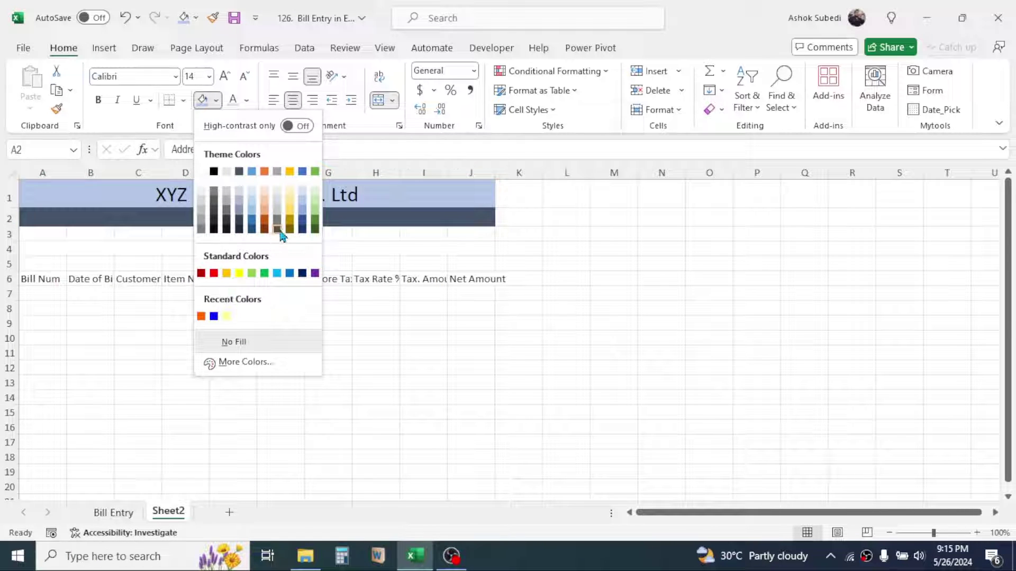
{"action": "left_click", "coordinate": [201, 196]}
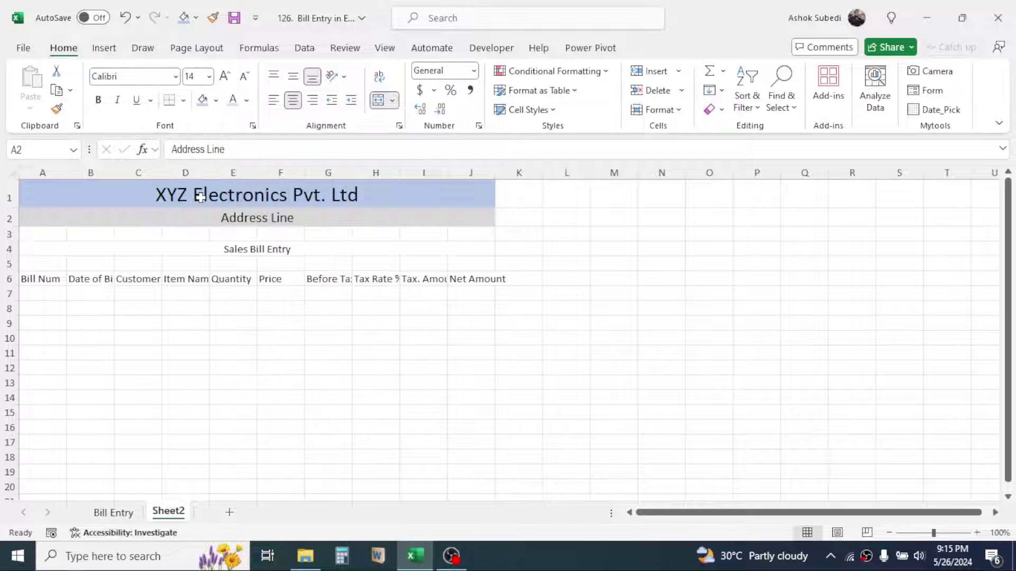
Make the Sales Bill Entry title bold, size 14, with a light yellow fill
{"action": "left_click", "coordinate": [333, 292]}
{"action": "left_click", "coordinate": [281, 250]}
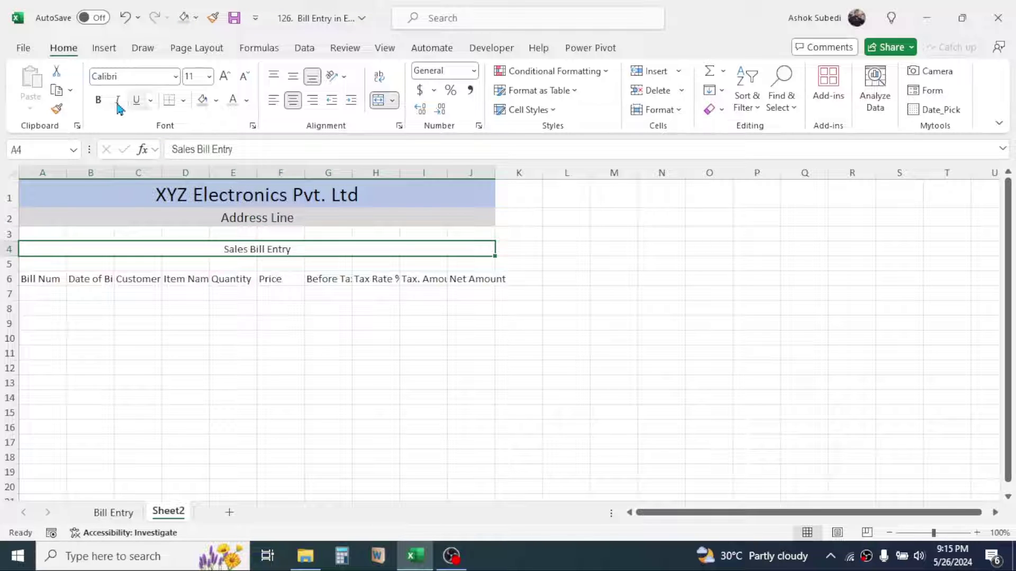
{"action": "left_click", "coordinate": [99, 100]}
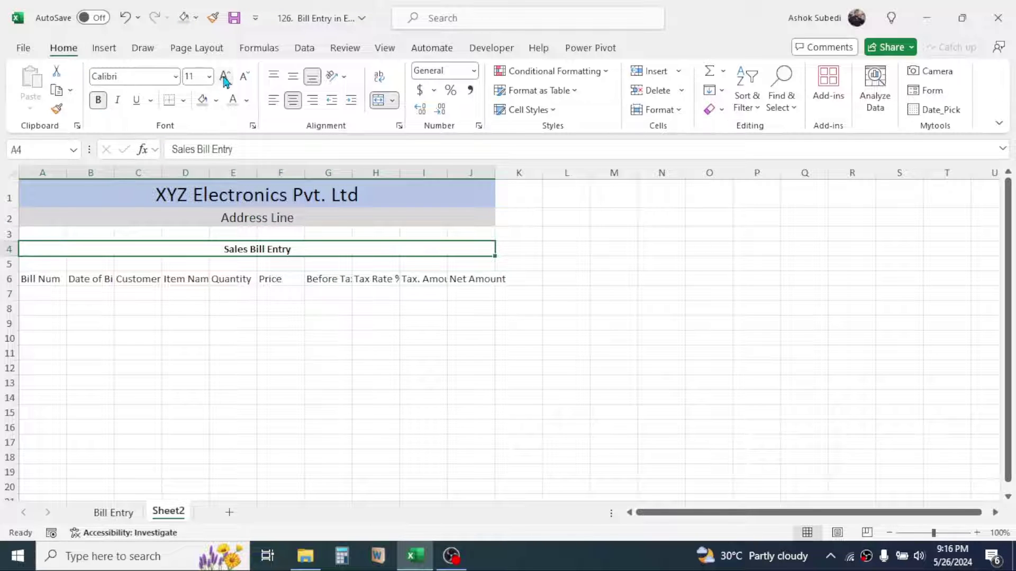
{"action": "left_click", "coordinate": [225, 76]}
{"action": "left_click", "coordinate": [224, 77]}
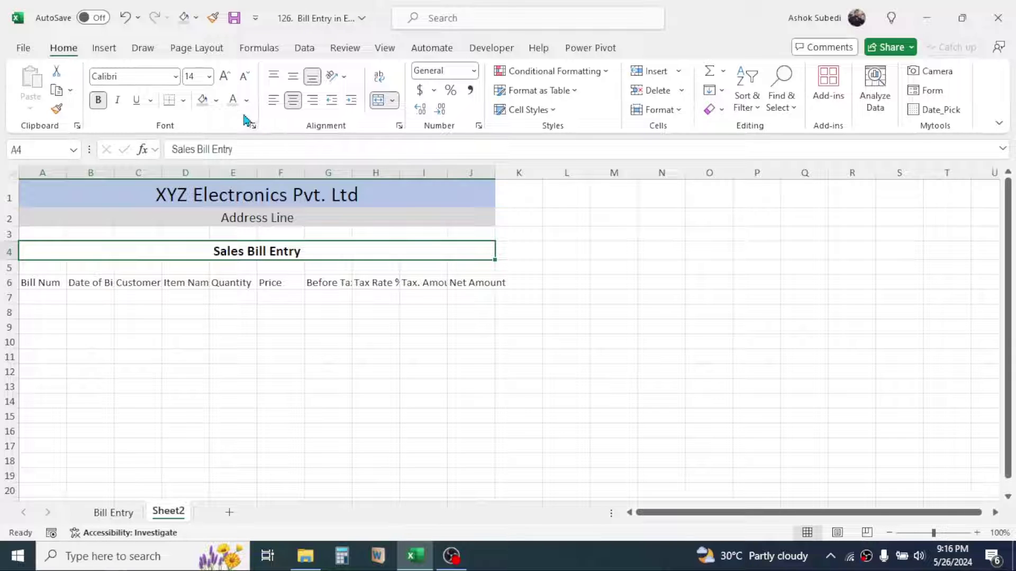
{"action": "left_click", "coordinate": [216, 100]}
{"action": "left_click", "coordinate": [289, 186]}
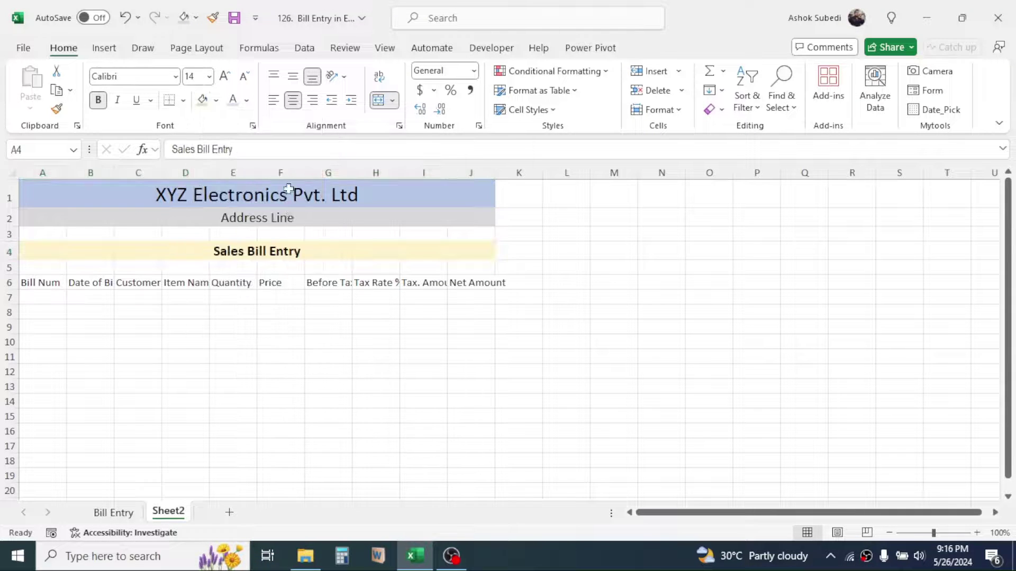
{"action": "left_click", "coordinate": [381, 358]}
{"action": "key", "text": "Right"}
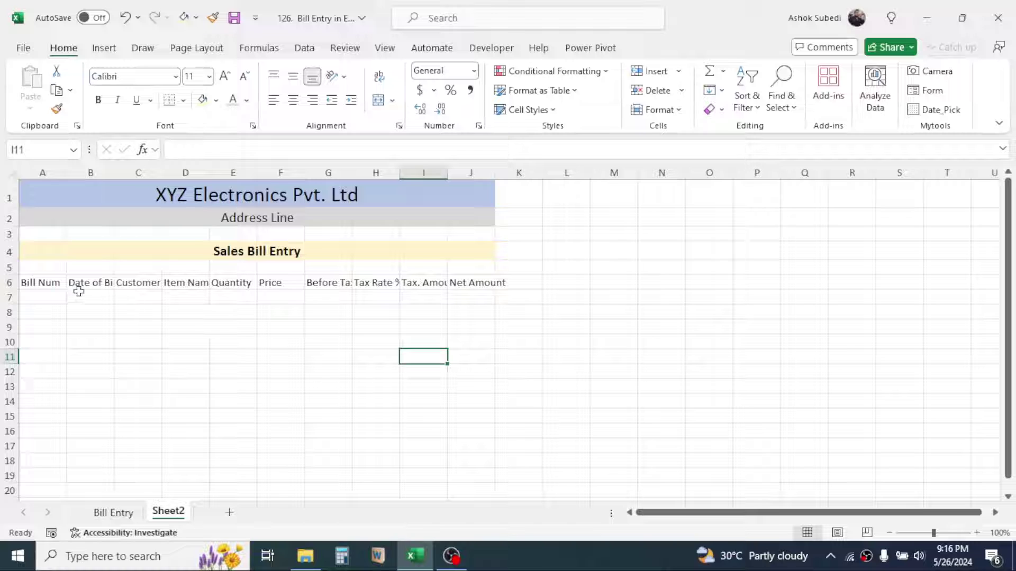
Format the A6:J6 column headers as bold, size 14 text on a green fill
{"action": "left_click_drag", "start_coordinate": [38, 281], "coordinate": [455, 281]}
{"action": "left_click", "coordinate": [224, 76]}
{"action": "left_click", "coordinate": [224, 76]}
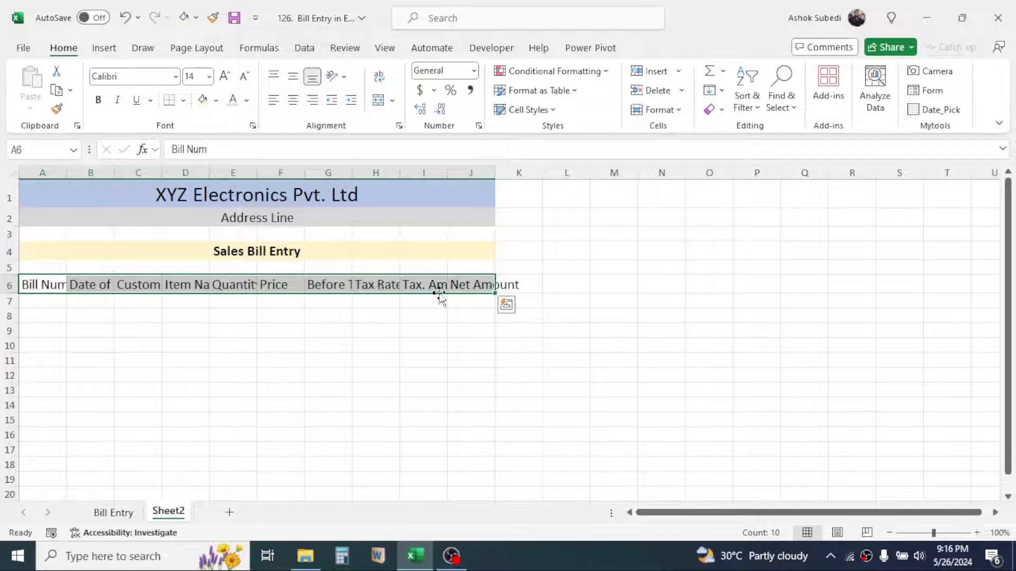
{"action": "left_click", "coordinate": [215, 102]}
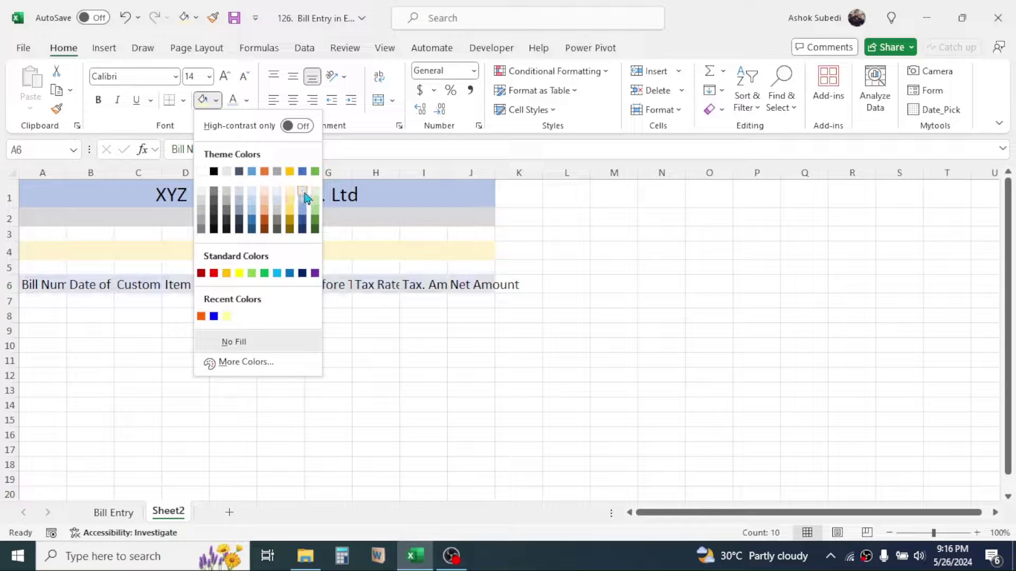
{"action": "left_click", "coordinate": [314, 213]}
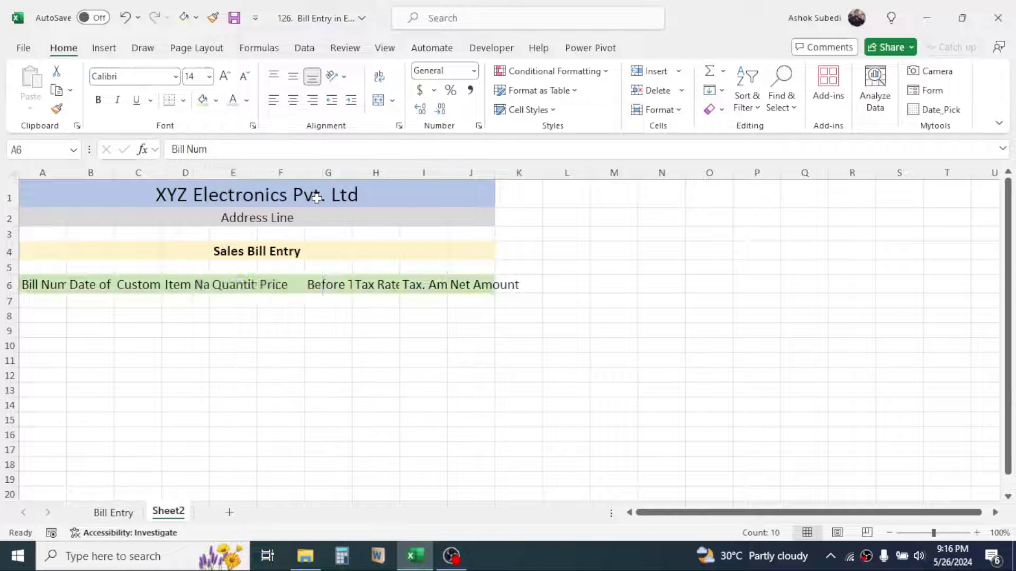
{"action": "left_click", "coordinate": [98, 101]}
{"action": "left_click", "coordinate": [289, 360]}
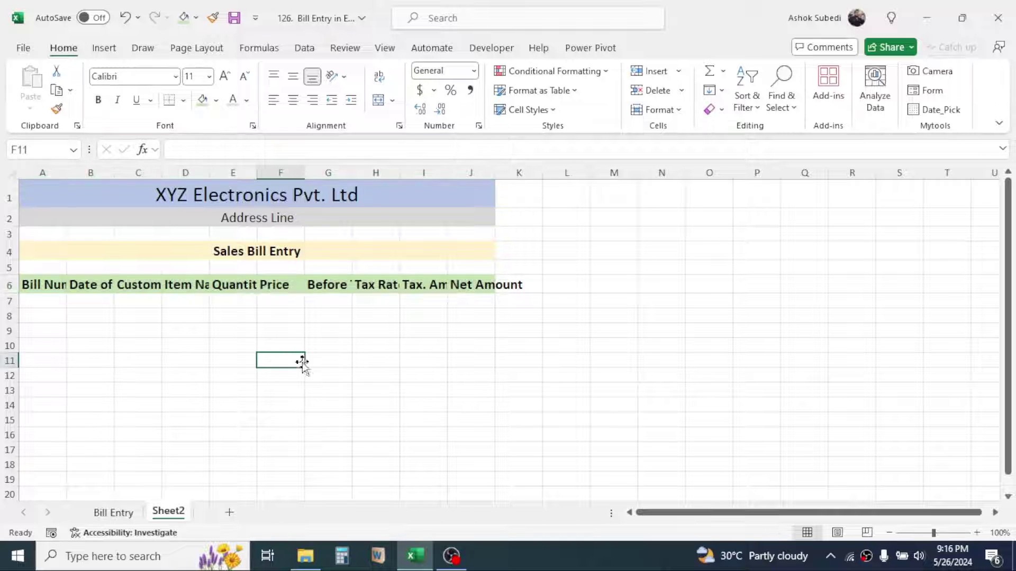
{"action": "left_click_drag", "start_coordinate": [45, 174], "coordinate": [471, 173]}
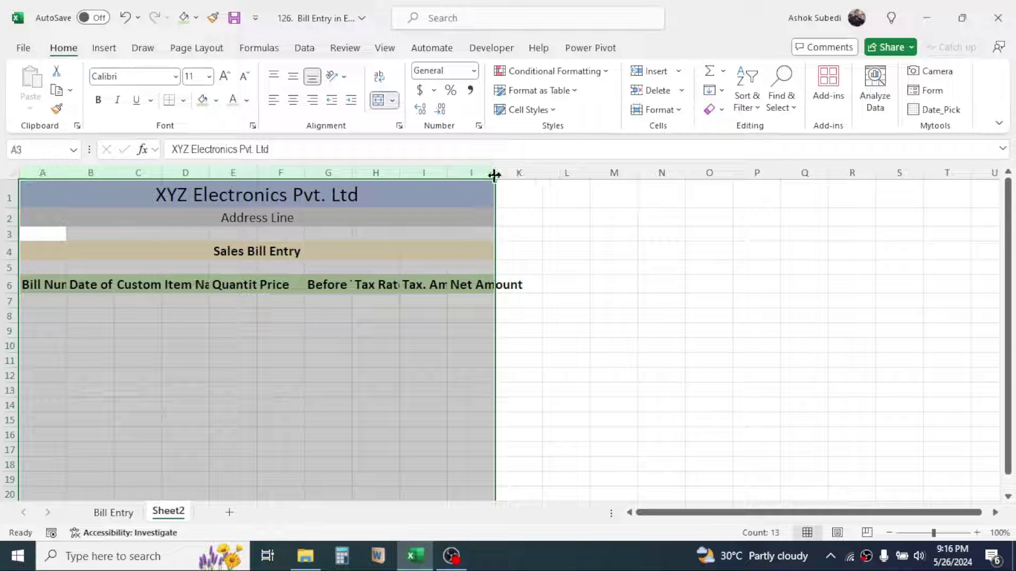
AutoFit columns A–J, then widen the Customer Name and Item Name columns
{"action": "double_click", "coordinate": [493, 177]}
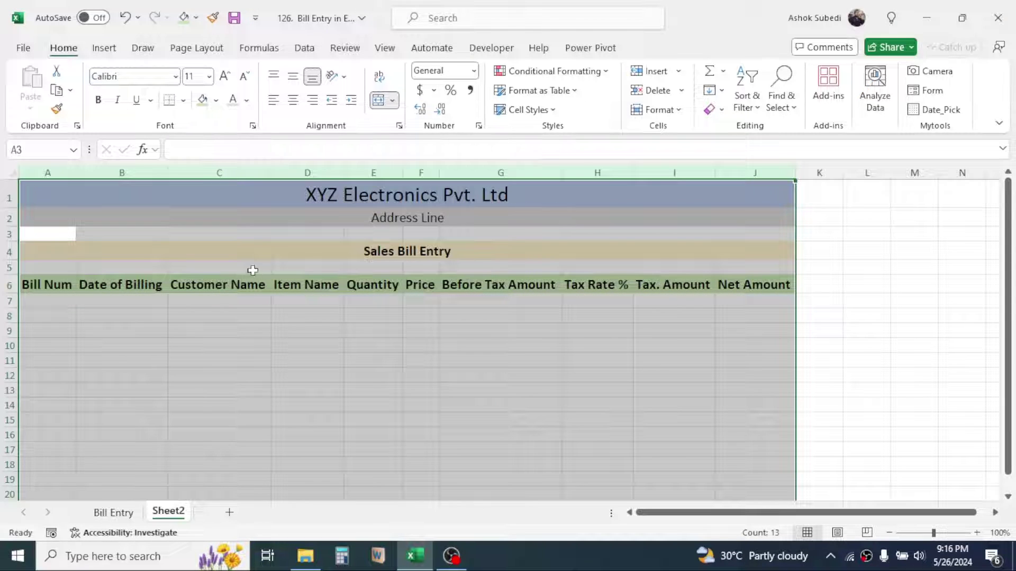
{"action": "left_click", "coordinate": [461, 332]}
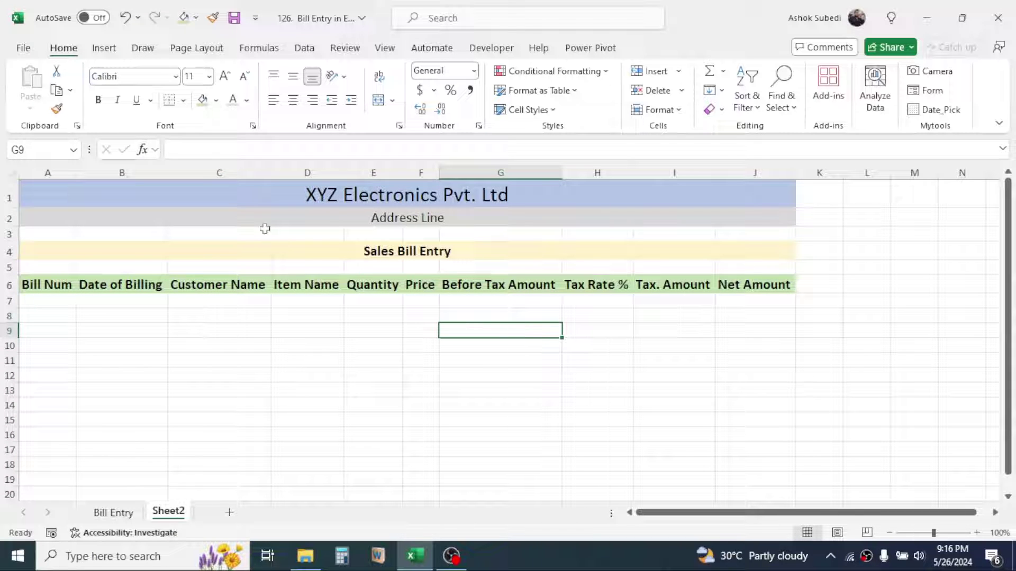
{"action": "left_click_drag", "start_coordinate": [269, 173], "coordinate": [311, 174]}
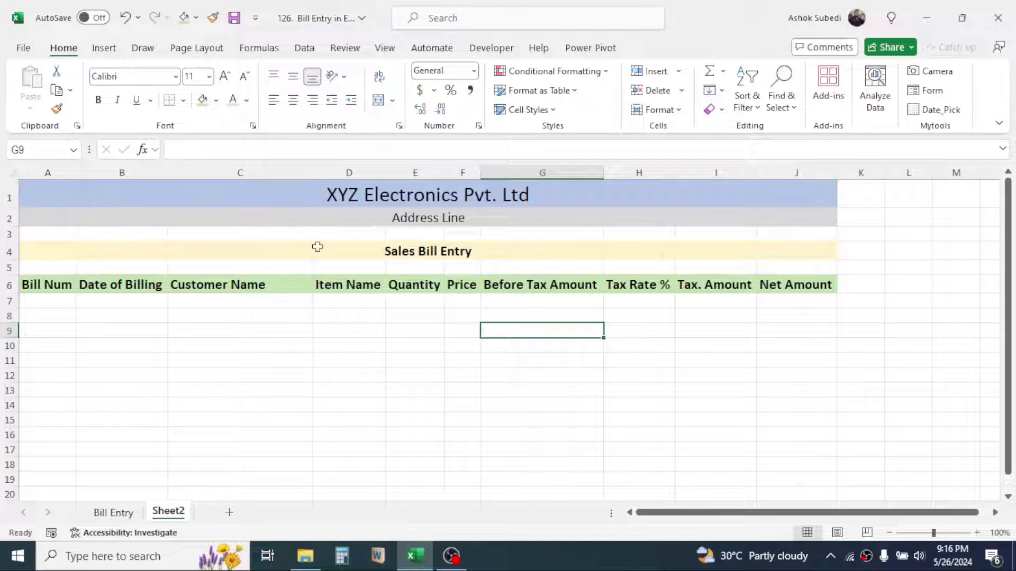
{"action": "left_click_drag", "start_coordinate": [382, 166], "coordinate": [420, 166]}
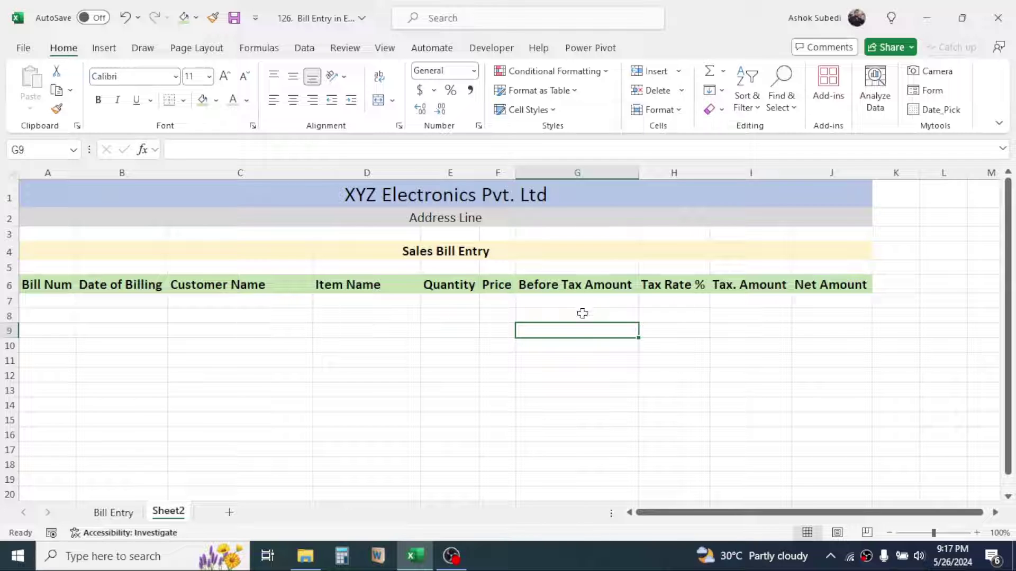
Narrow and wrap the Before Tax Amount, Tax Rate % and Date of Billing headers onto two lines
{"action": "left_click", "coordinate": [577, 285]}
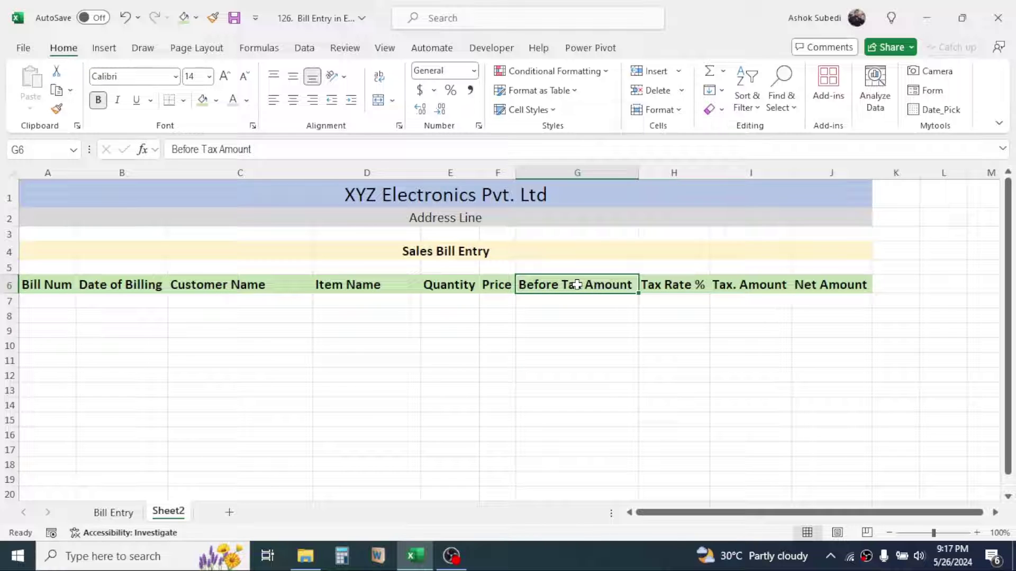
{"action": "left_click_drag", "start_coordinate": [638, 169], "coordinate": [603, 174]}
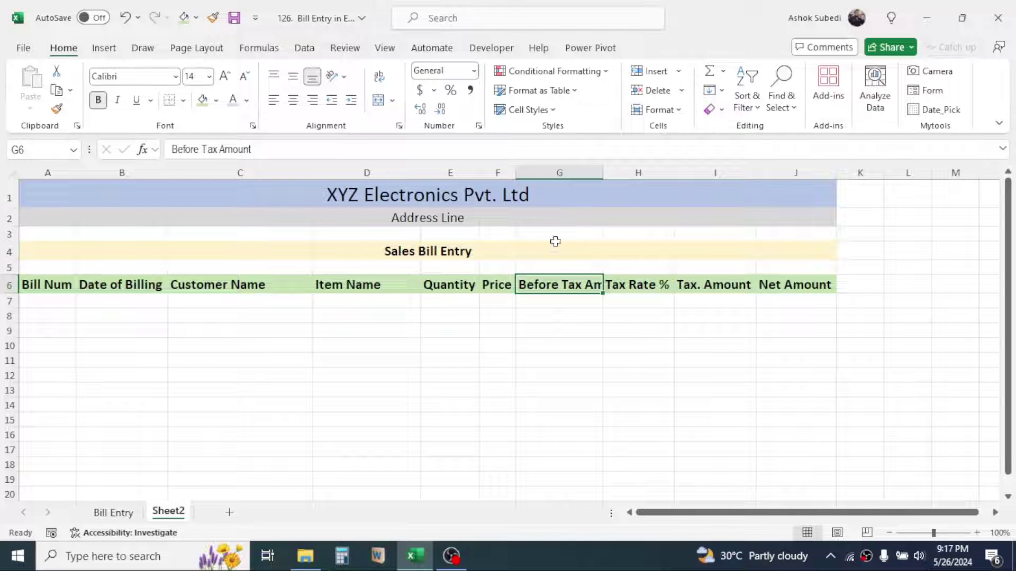
{"action": "left_click", "coordinate": [382, 84]}
{"action": "left_click_drag", "start_coordinate": [603, 173], "coordinate": [596, 173]}
{"action": "left_click", "coordinate": [631, 298]}
{"action": "left_click", "coordinate": [379, 77]}
{"action": "left_click_drag", "start_coordinate": [668, 173], "coordinate": [634, 172]}
{"action": "left_click", "coordinate": [94, 303]}
{"action": "left_click", "coordinate": [379, 77]}
{"action": "left_click_drag", "start_coordinate": [168, 172], "coordinate": [154, 172]}
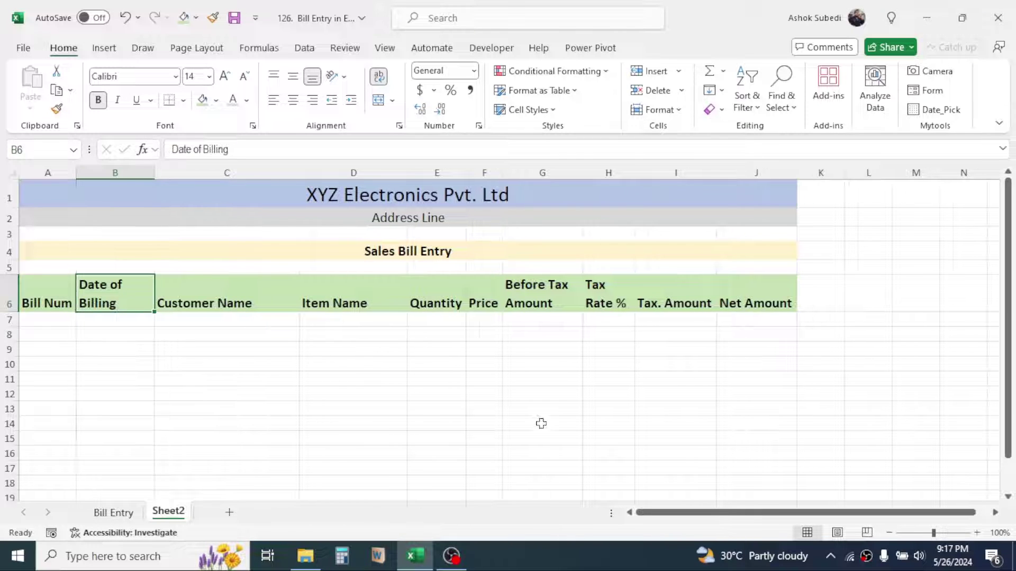
{"action": "left_click", "coordinate": [394, 365]}
{"action": "left_click_drag", "start_coordinate": [35, 288], "coordinate": [757, 315]}
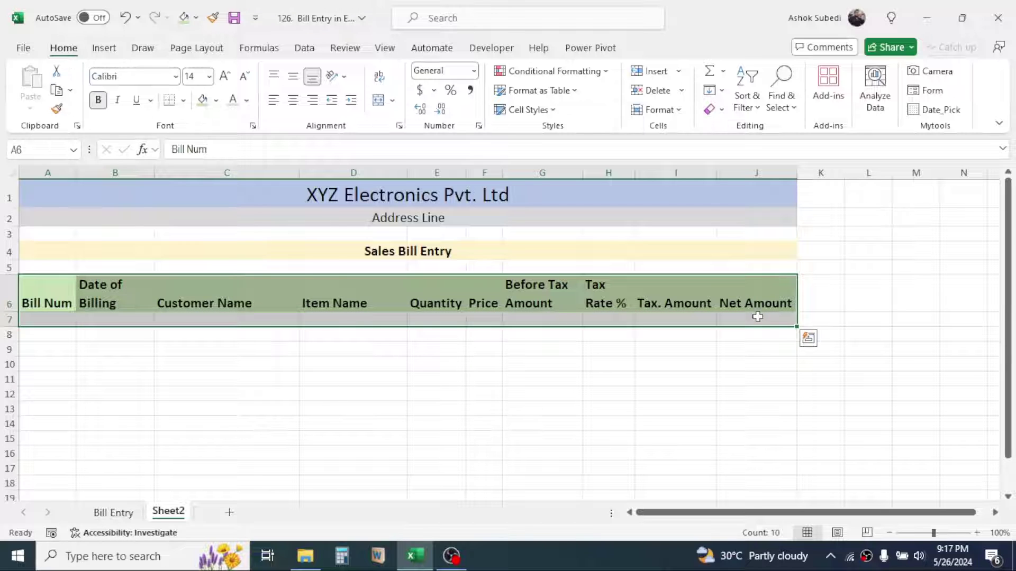
Convert the header range A6:J7 into a table with headers
{"action": "left_click", "coordinate": [104, 48]}
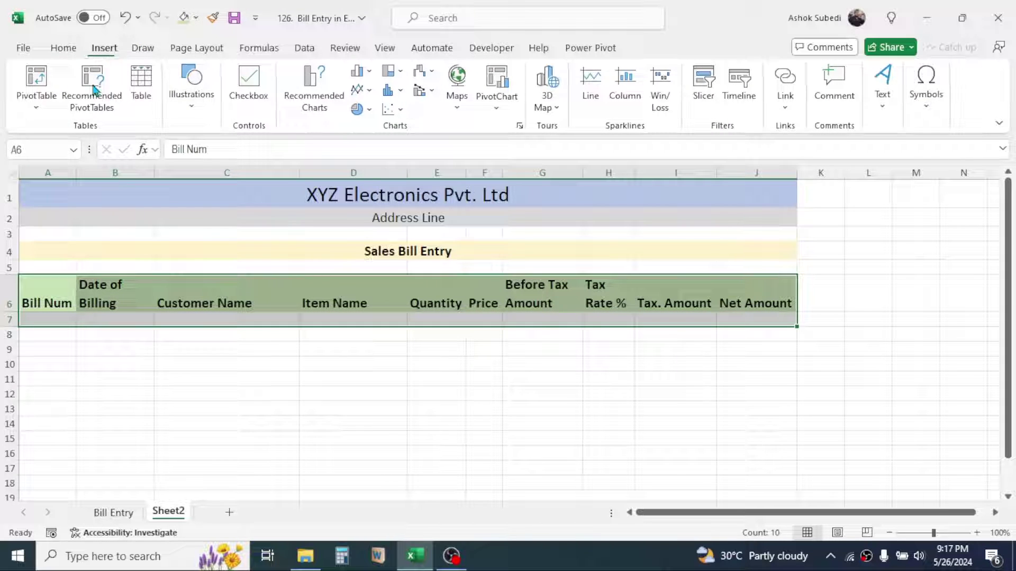
{"action": "left_click", "coordinate": [149, 87]}
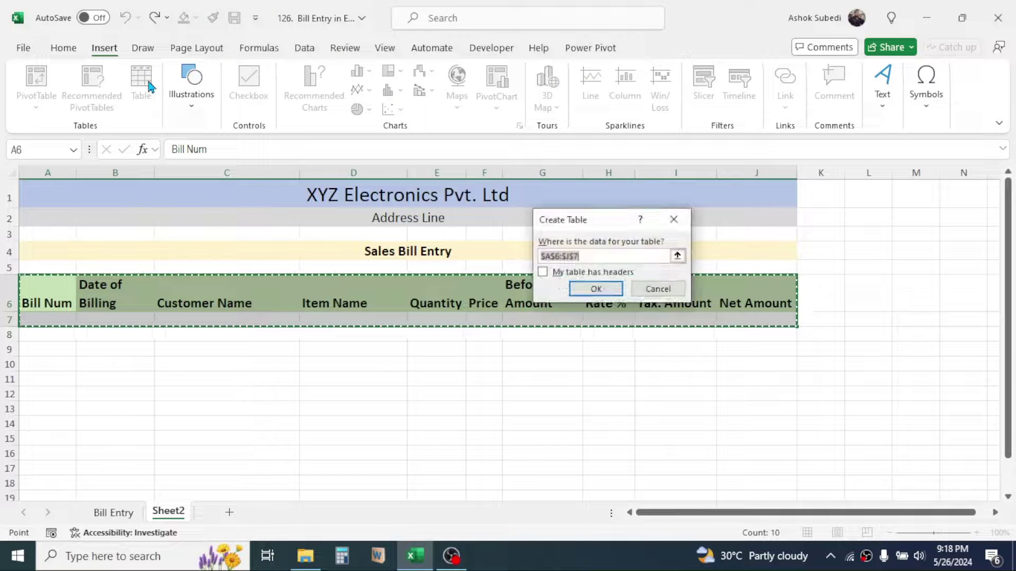
{"action": "left_click", "coordinate": [543, 273]}
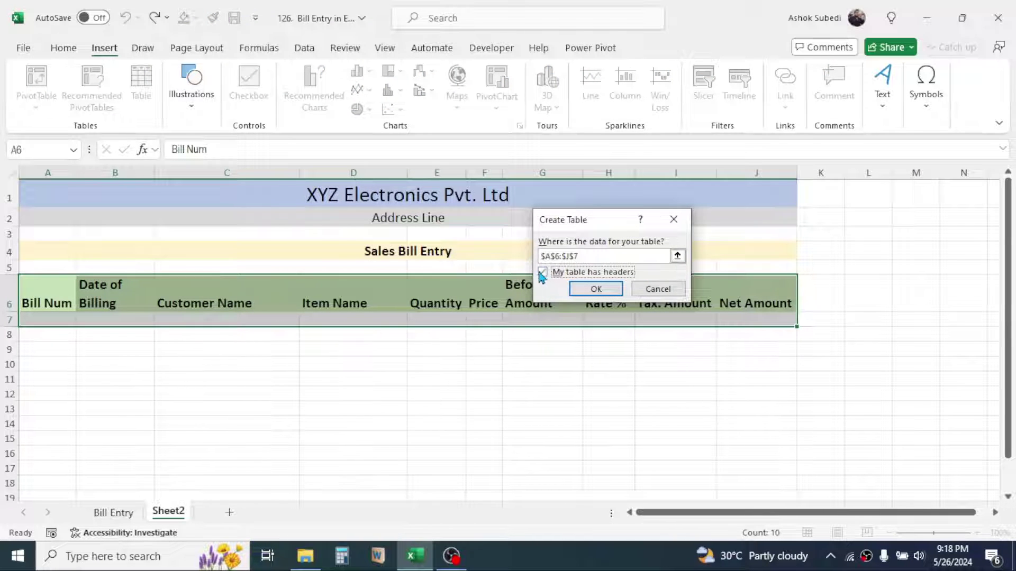
{"action": "left_click", "coordinate": [590, 288]}
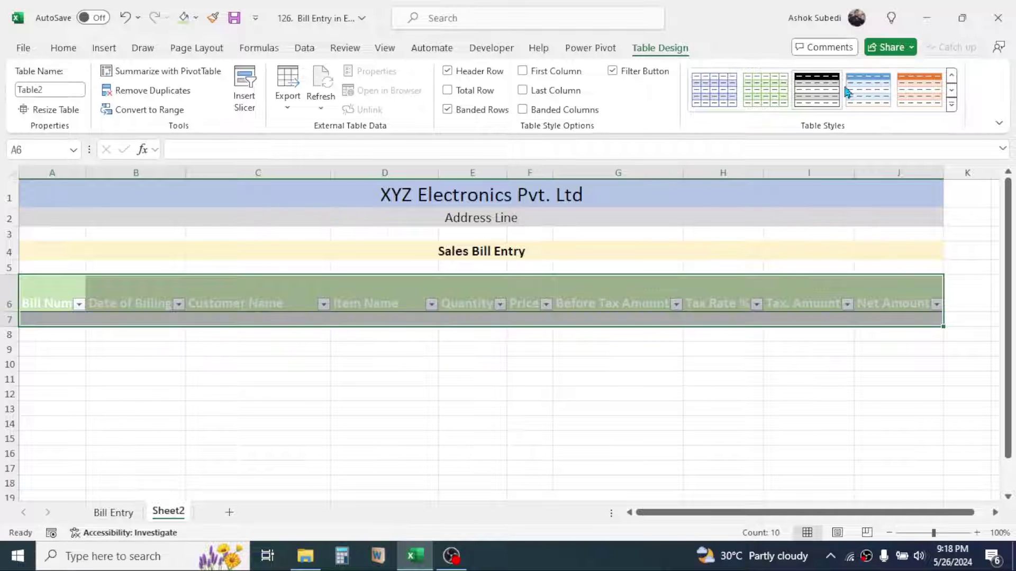
Browse the Table Styles gallery, then deselect the new table
{"action": "left_click", "coordinate": [951, 91]}
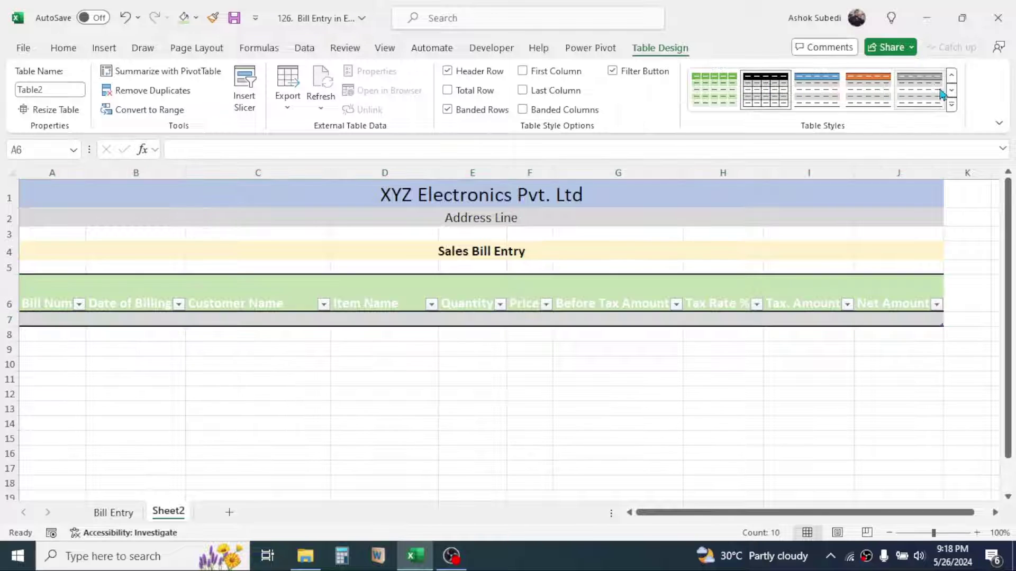
{"action": "left_click", "coordinate": [951, 92]}
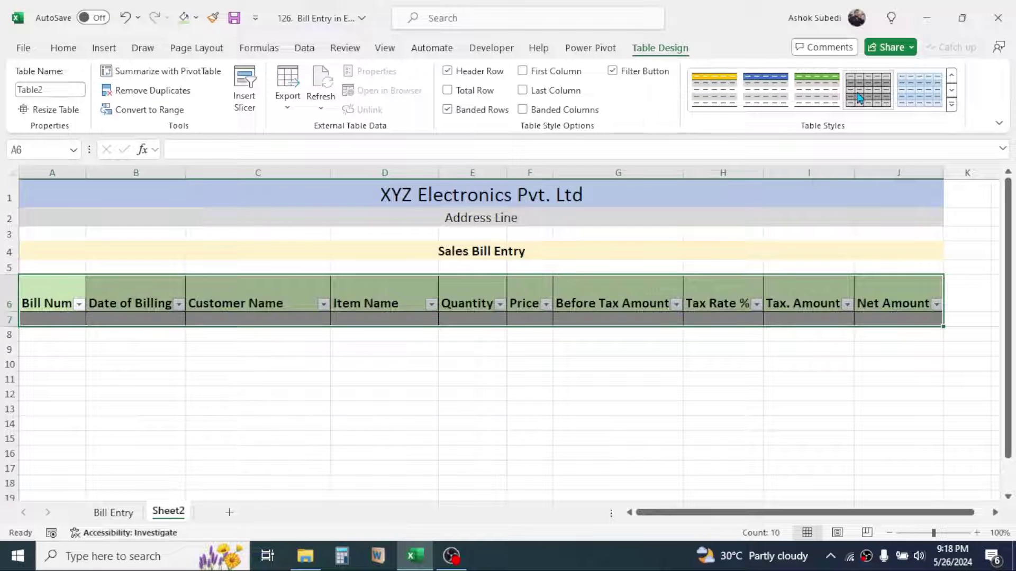
{"action": "left_click", "coordinate": [654, 407]}
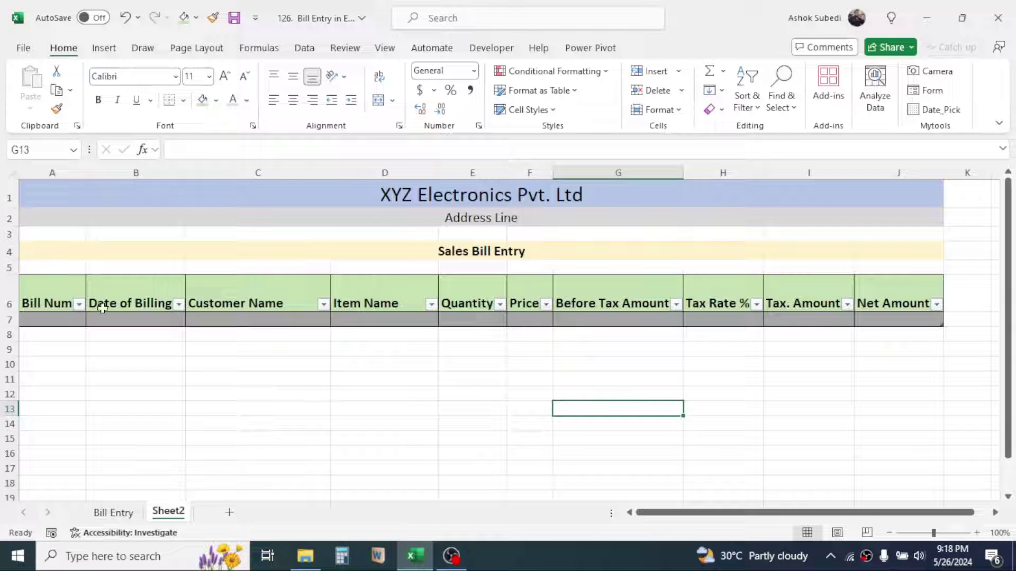
Select rows 7 through 346 and raise their row height to 21
{"action": "left_click", "coordinate": [6, 319]}
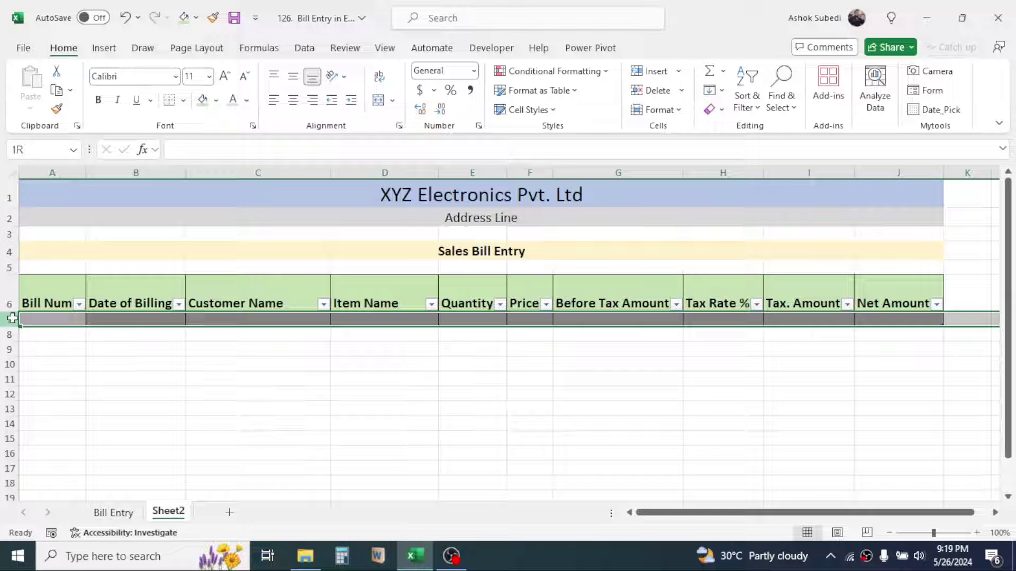
{"action": "left_click_drag", "start_coordinate": [11, 318], "coordinate": [6, 460]}
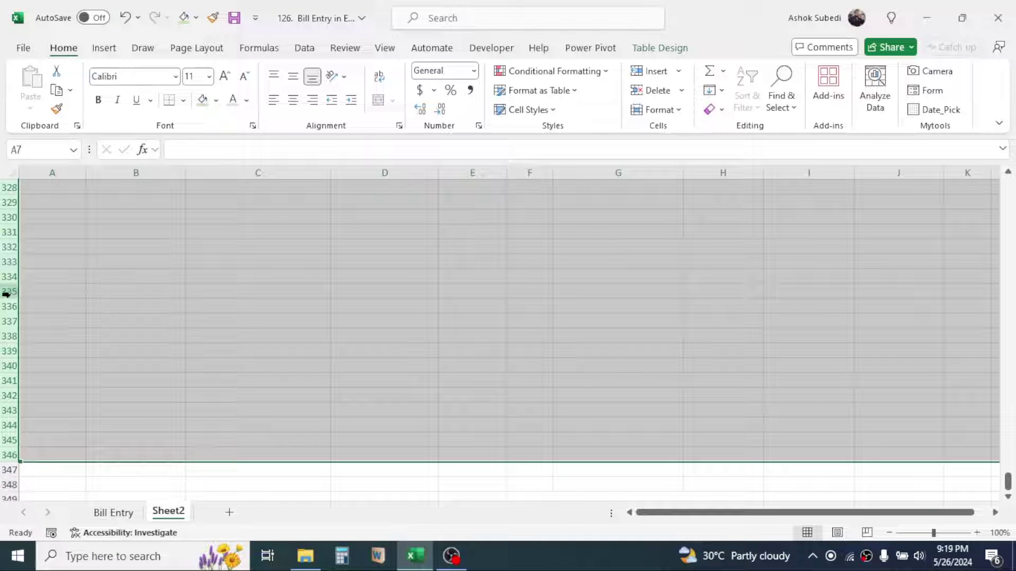
{"action": "left_click_drag", "start_coordinate": [11, 418], "coordinate": [11, 424]}
{"action": "left_click_drag", "start_coordinate": [1007, 479], "coordinate": [1009, 180]}
{"action": "left_click", "coordinate": [258, 387]}
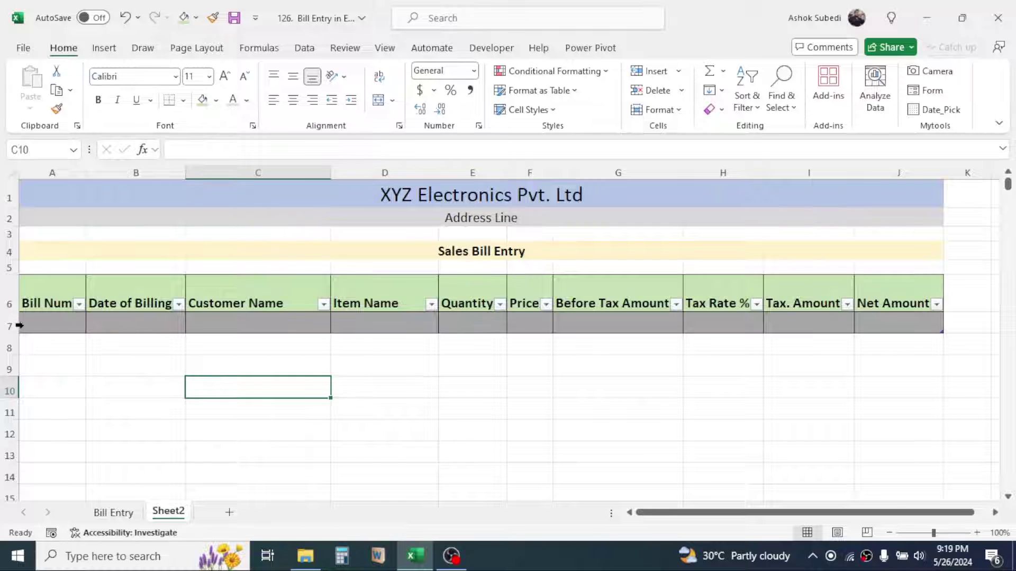
{"action": "left_click", "coordinate": [45, 322]}
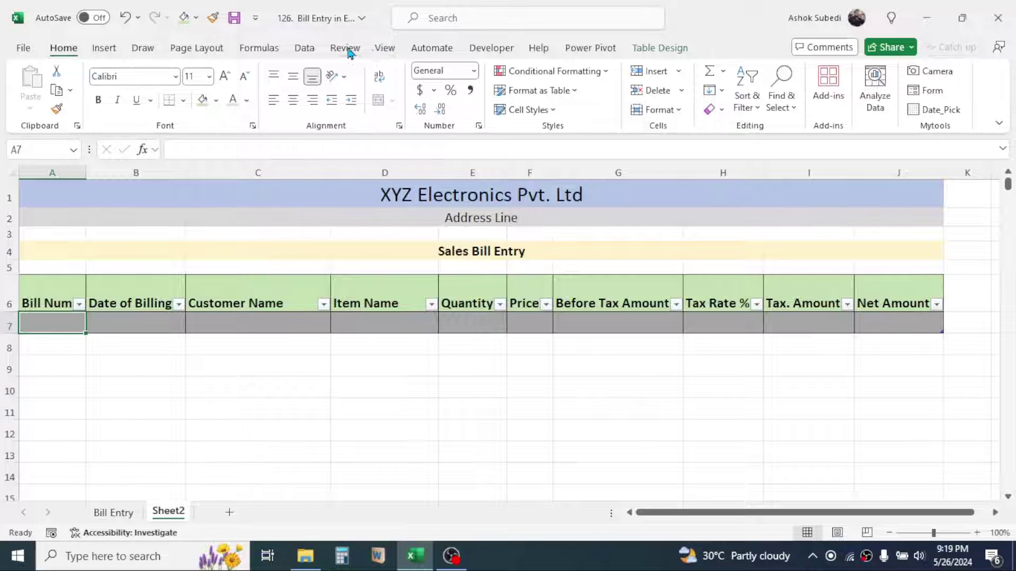
Freeze panes above row 7 so the title and headings in rows 1–6 stay visible
{"action": "left_click", "coordinate": [379, 48]}
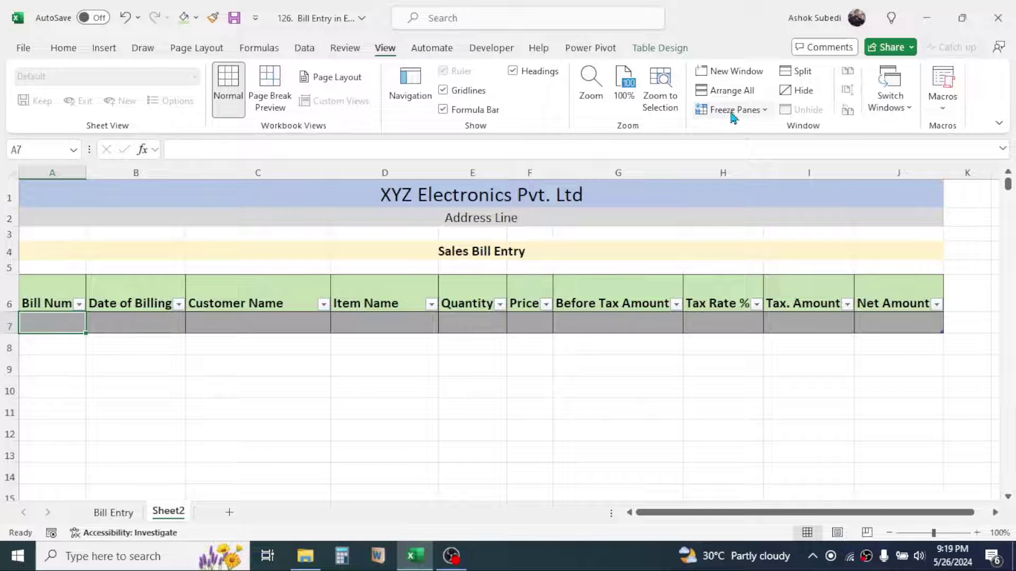
{"action": "left_click", "coordinate": [764, 112]}
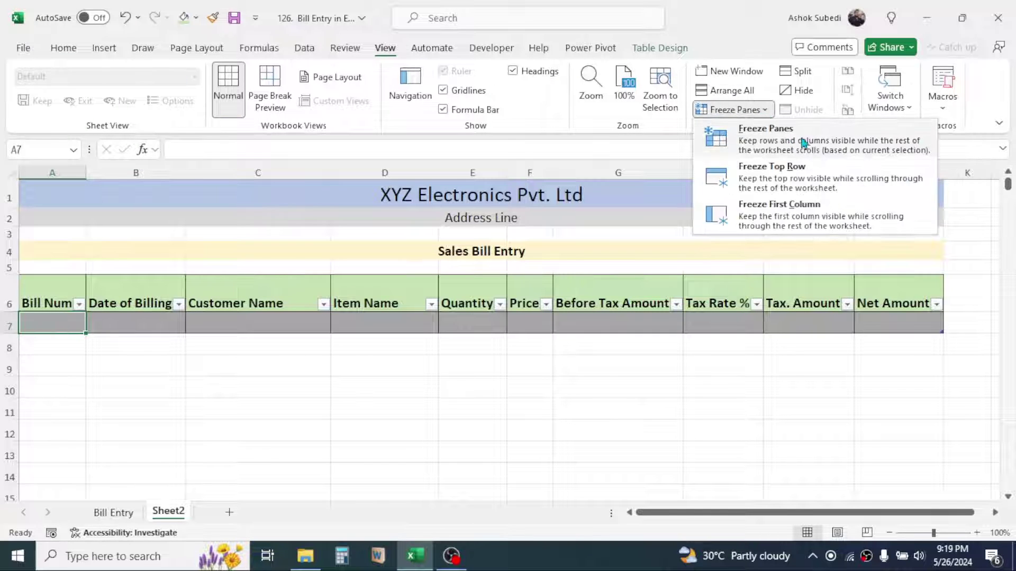
{"action": "left_click", "coordinate": [781, 143]}
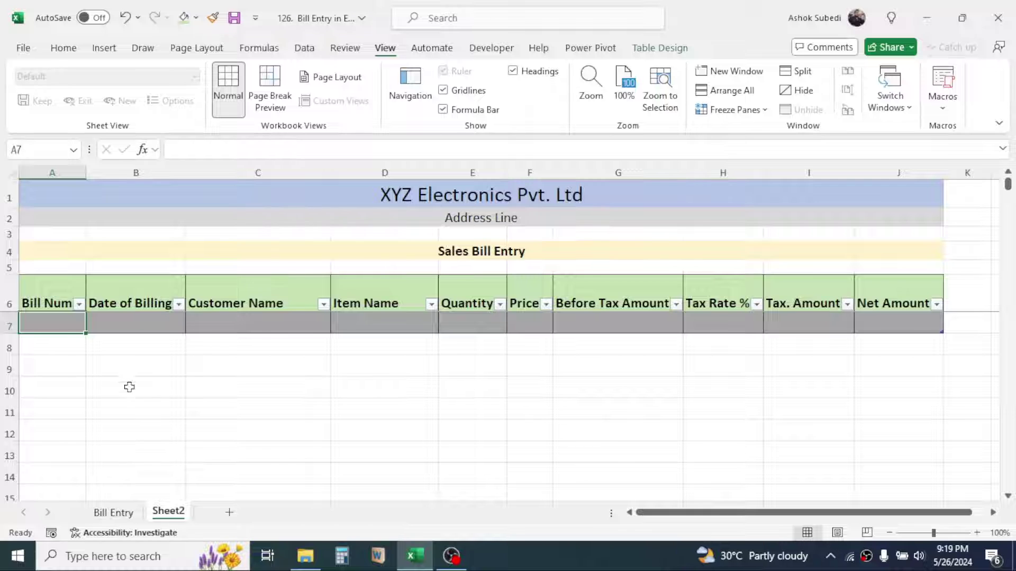
{"action": "left_click_drag", "start_coordinate": [1009, 185], "coordinate": [1008, 183]}
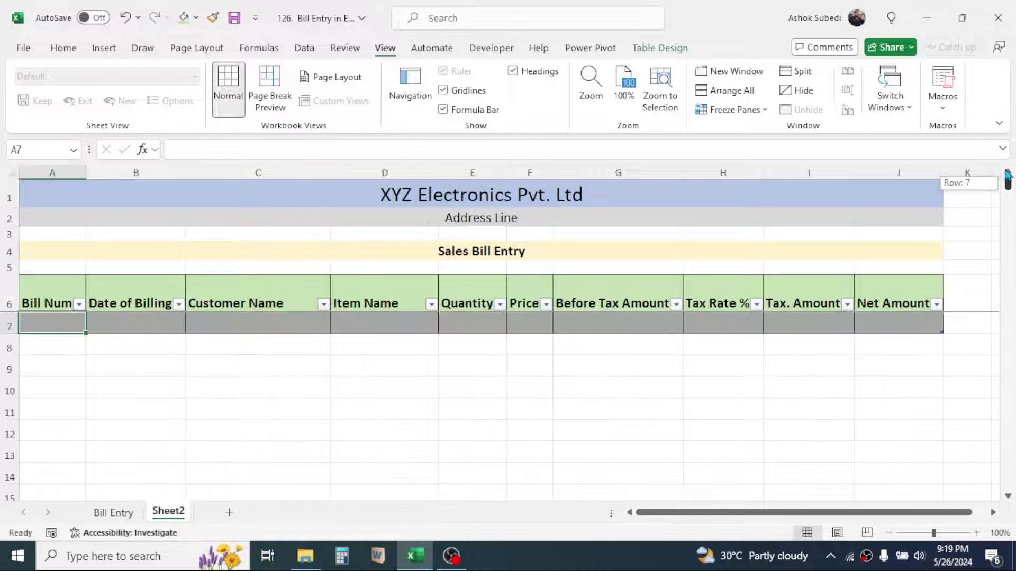
{"action": "left_click", "coordinate": [458, 363]}
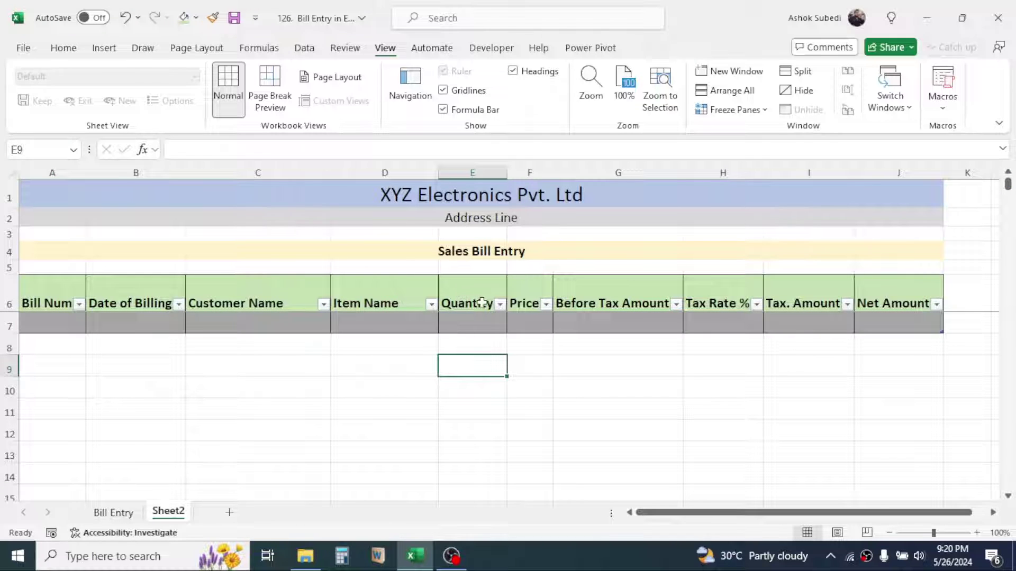
{"action": "left_click", "coordinate": [470, 269]}
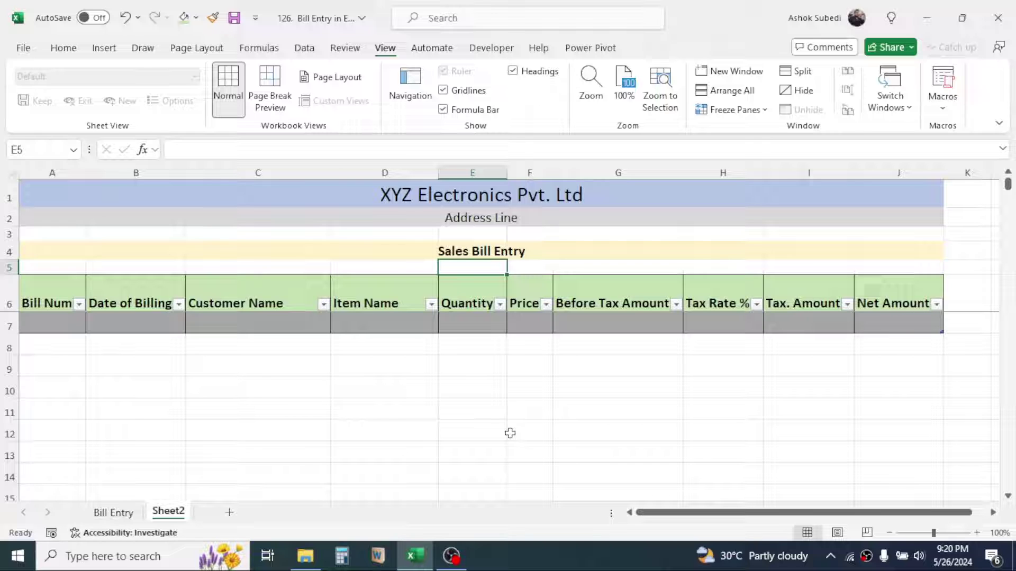
Enter =SUBTOTAL(9, …) totals for the Quantity column in E5 and Before Tax Amount in G5
{"action": "type", "text": "=SU"}
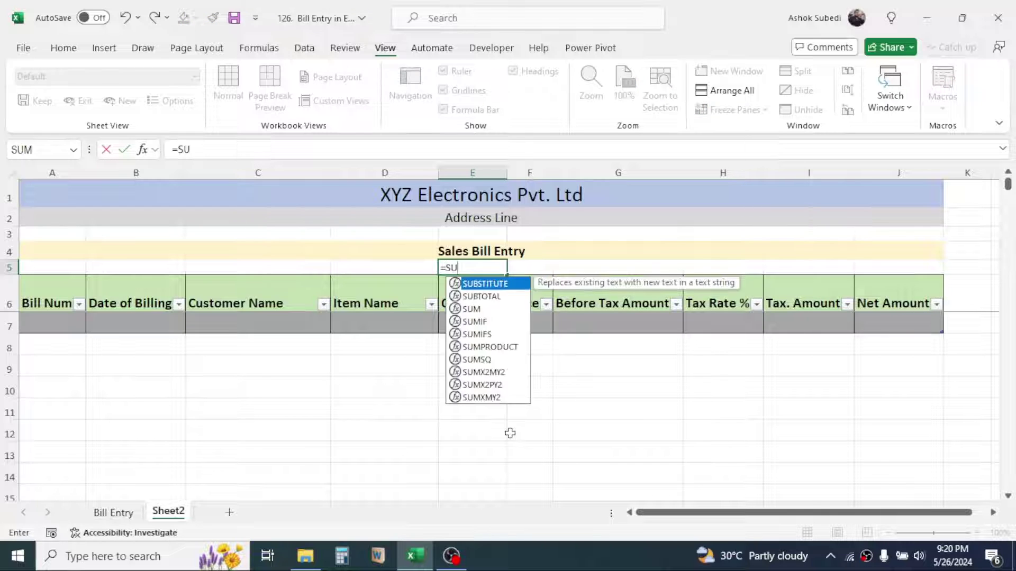
{"action": "type", "text": "BTOTAL("}
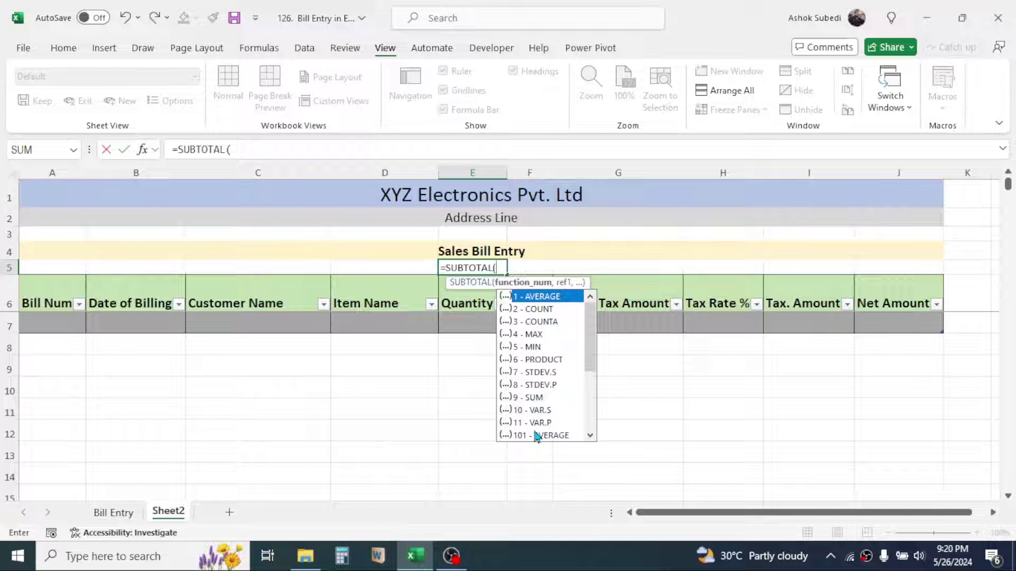
{"action": "double_click", "coordinate": [531, 398]}
{"action": "type", "text": ","}
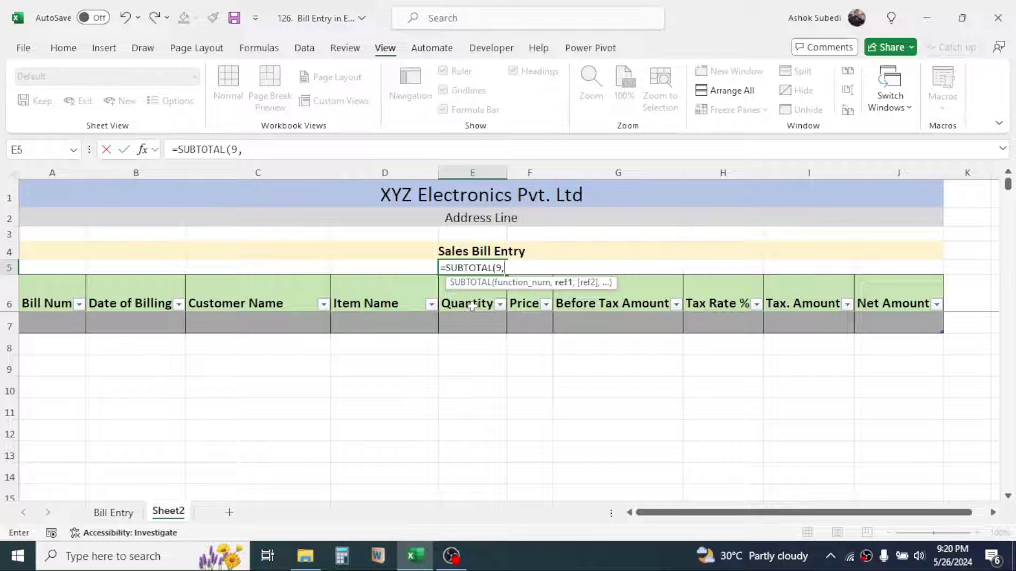
{"action": "left_click", "coordinate": [468, 317]}
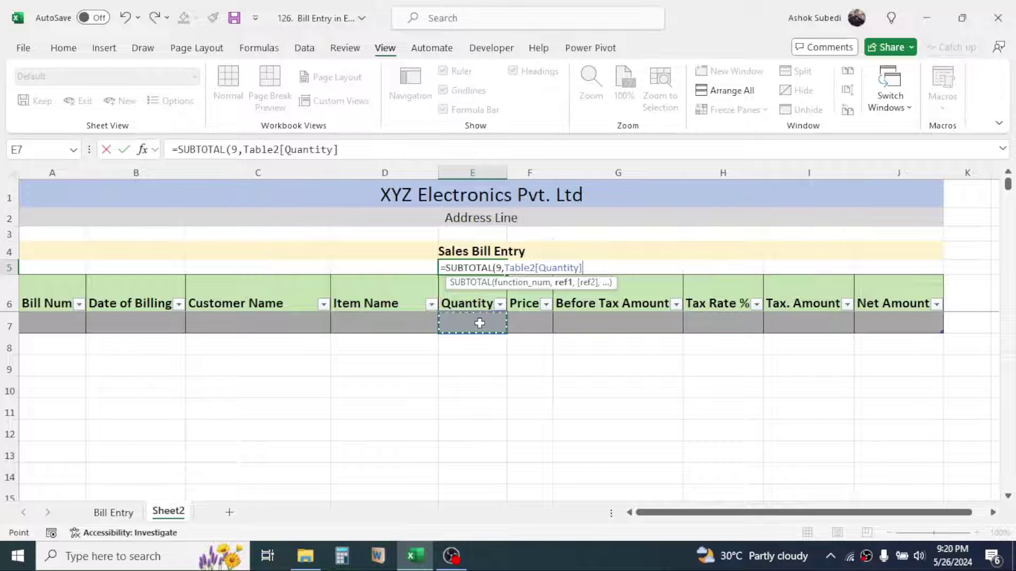
{"action": "type", "text": ")"}
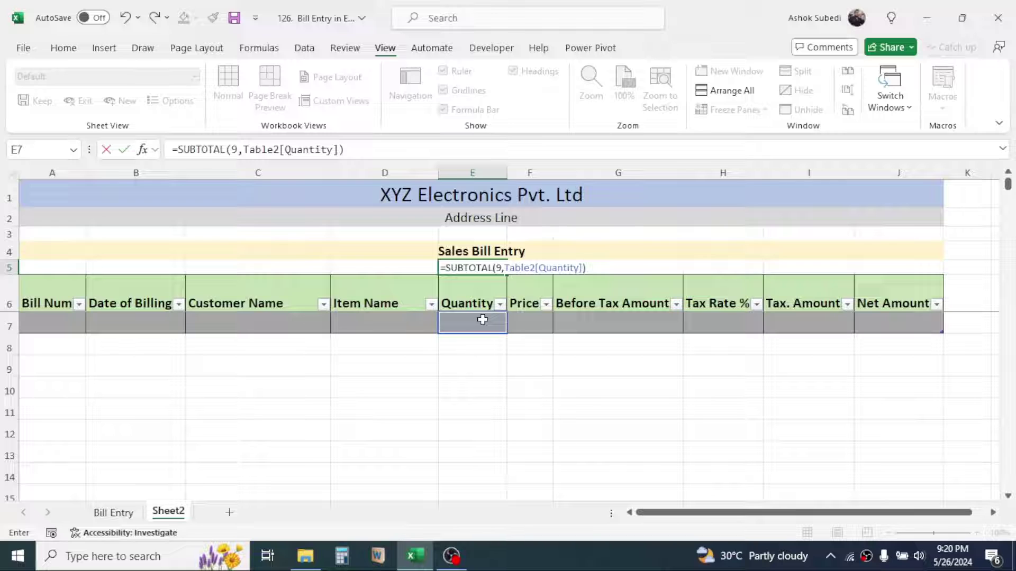
{"action": "key", "text": "Return"}
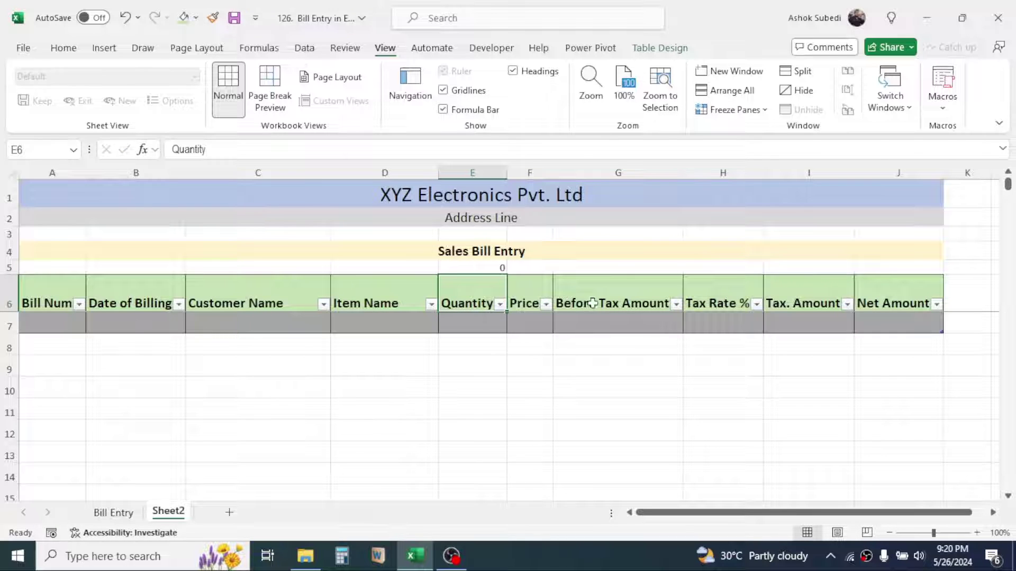
{"action": "left_click", "coordinate": [623, 270]}
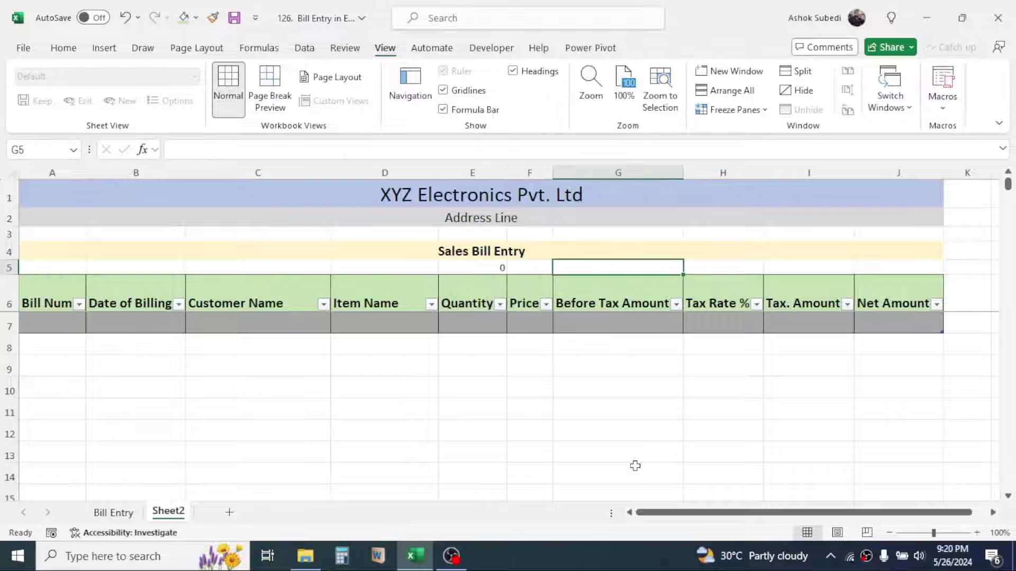
{"action": "type", "text": "=SU"}
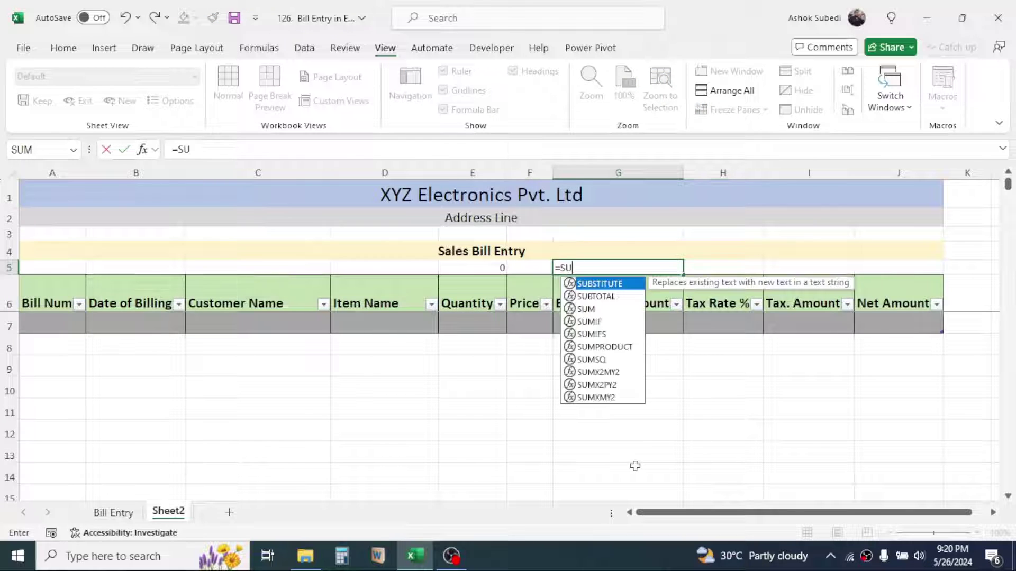
{"action": "type", "text": "BTOTAL("}
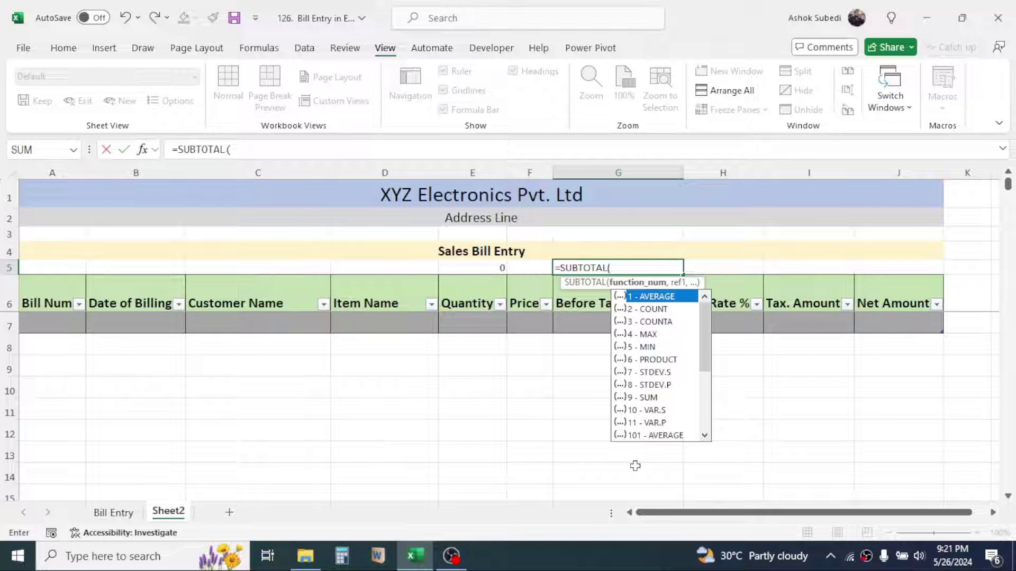
{"action": "type", "text": "9,"}
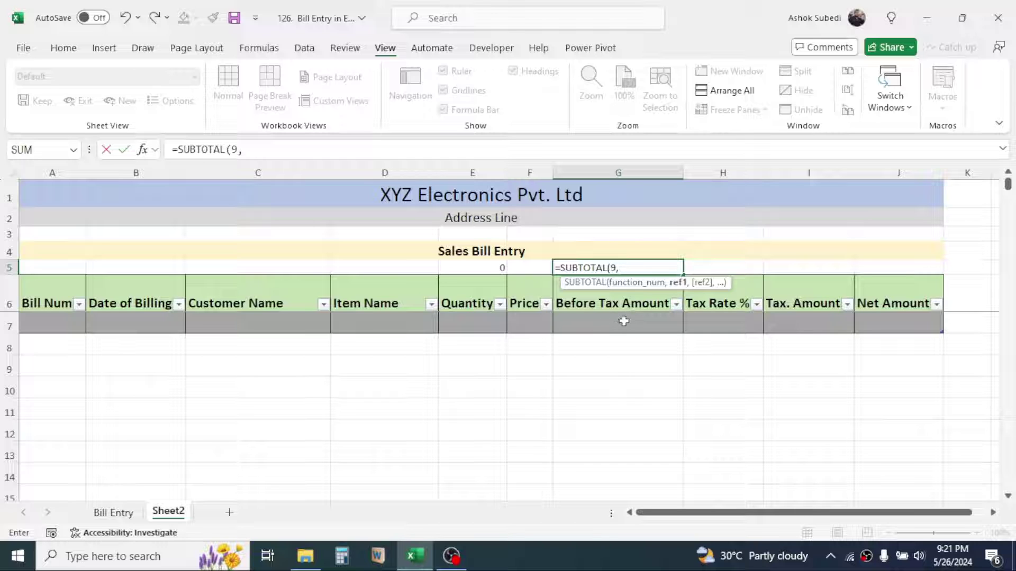
{"action": "left_click", "coordinate": [624, 321]}
{"action": "type", "text": ")"}
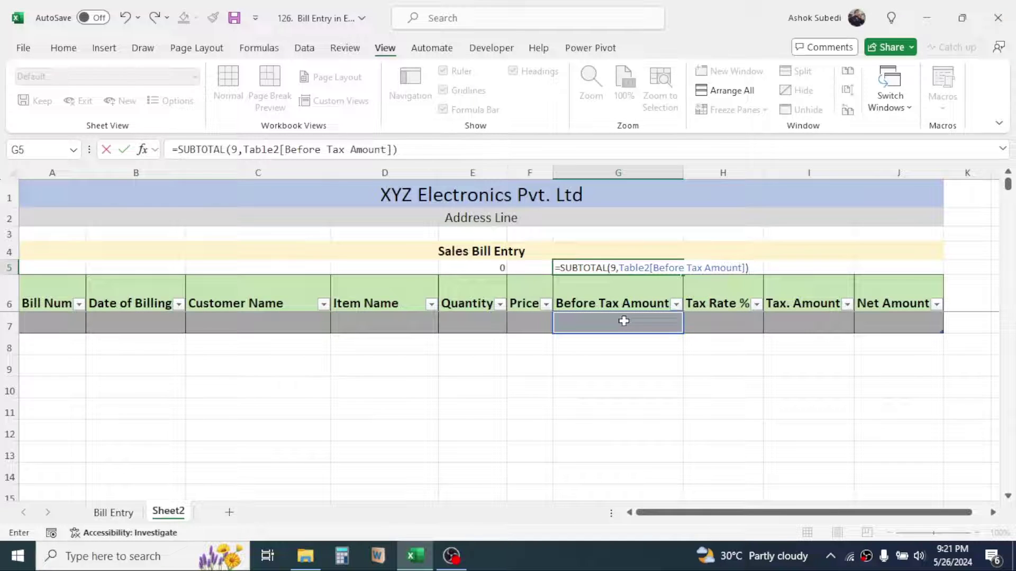
{"action": "key", "text": "Return"}
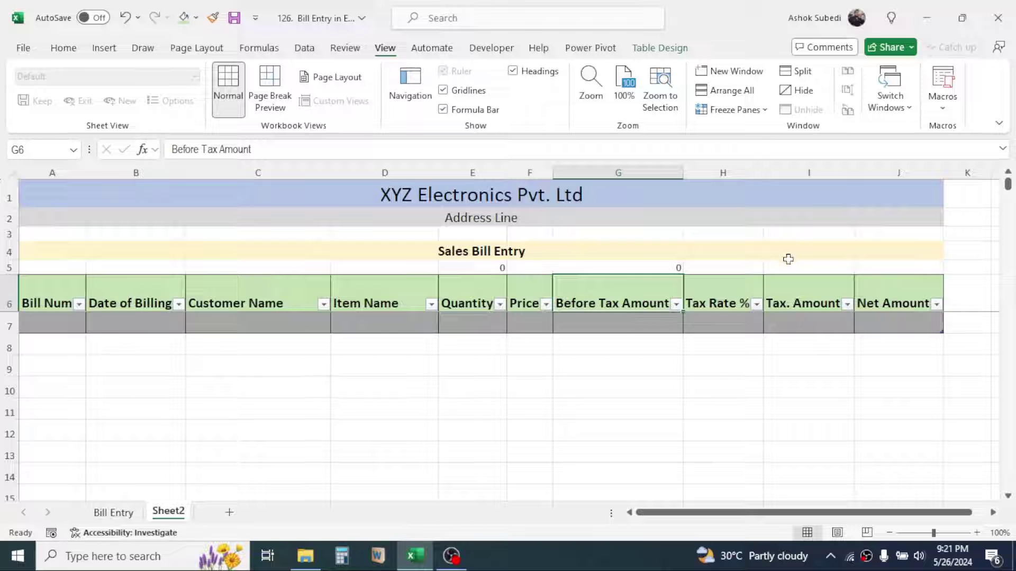
Enter =SUBTOTAL(3, …) totals for the Tax. Amount column in I5 and Net Amount in J5
{"action": "left_click", "coordinate": [792, 265]}
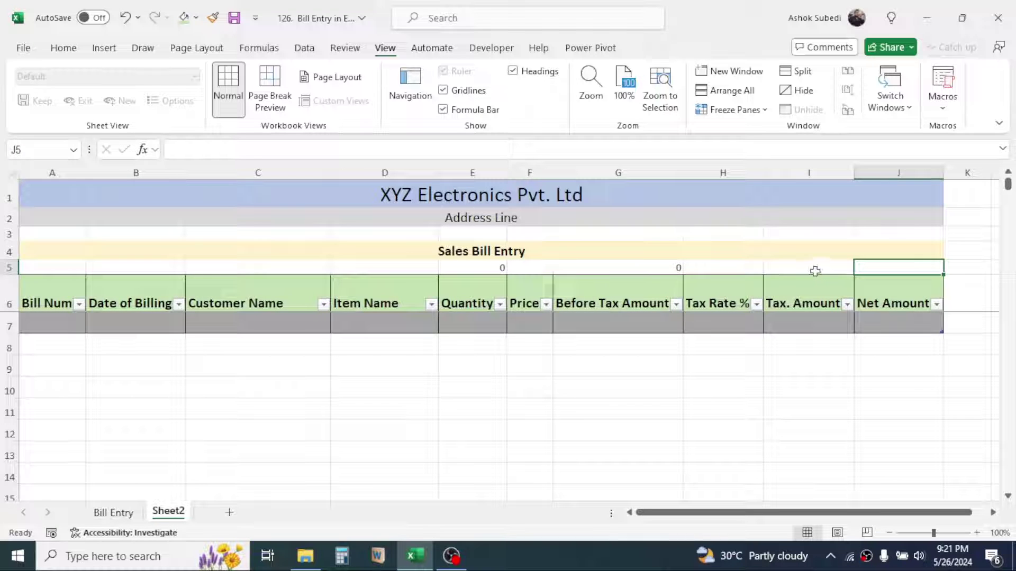
{"action": "left_click", "coordinate": [811, 271]}
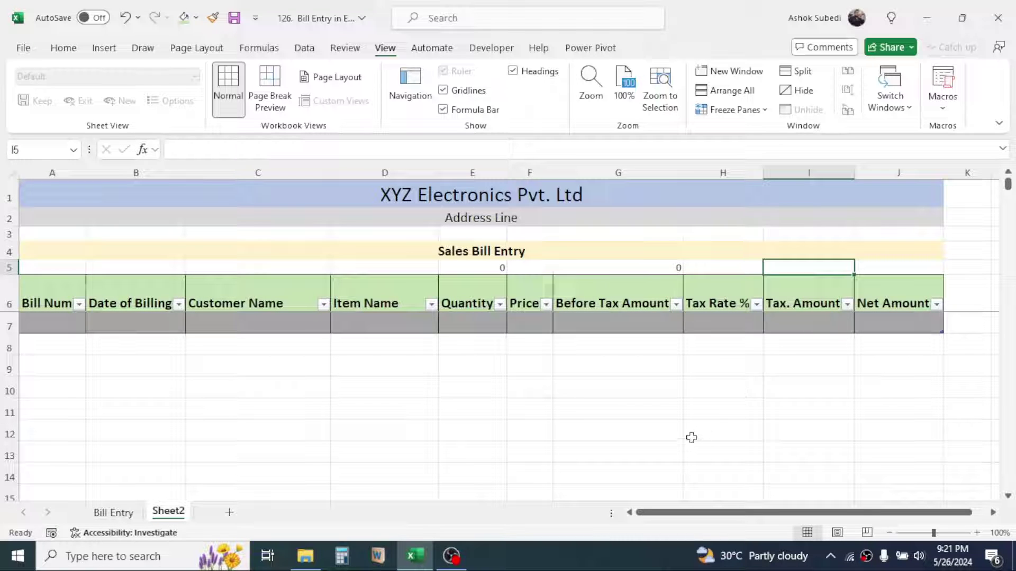
{"action": "type", "text": "=SUBTOTAL(3,"}
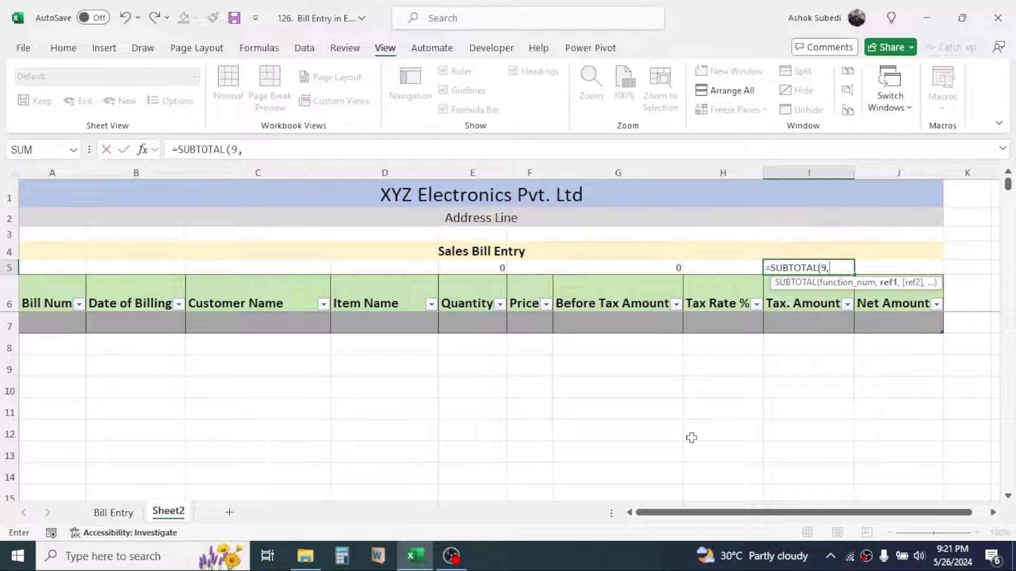
{"action": "left_click", "coordinate": [808, 322]}
{"action": "key", "text": "Return"}
{"action": "left_click", "coordinate": [887, 268]}
{"action": "type", "text": "=SUBTOTAL(3,"}
{"action": "left_click", "coordinate": [894, 324]}
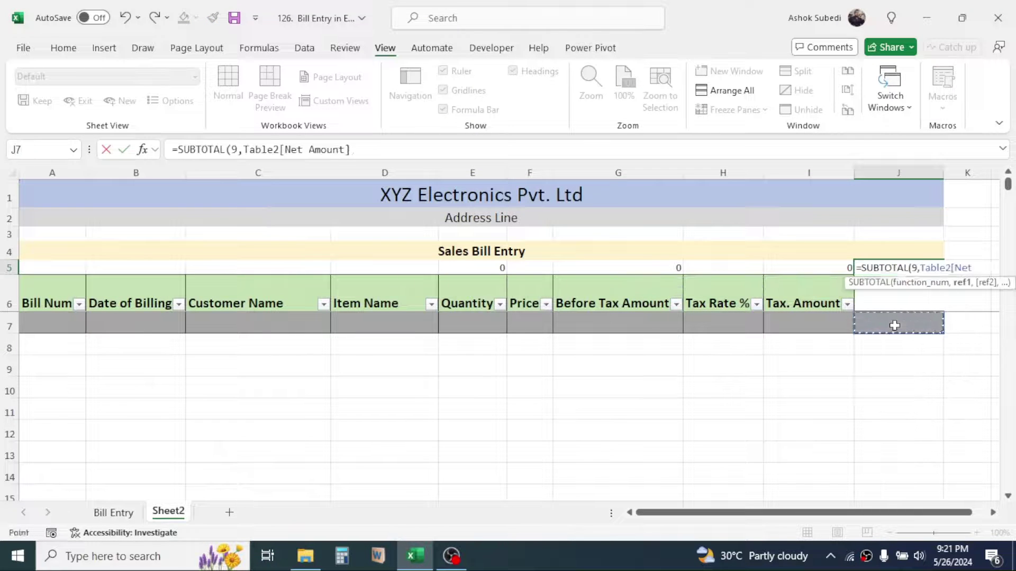
{"action": "key", "text": "Return"}
{"action": "left_click", "coordinate": [497, 268]}
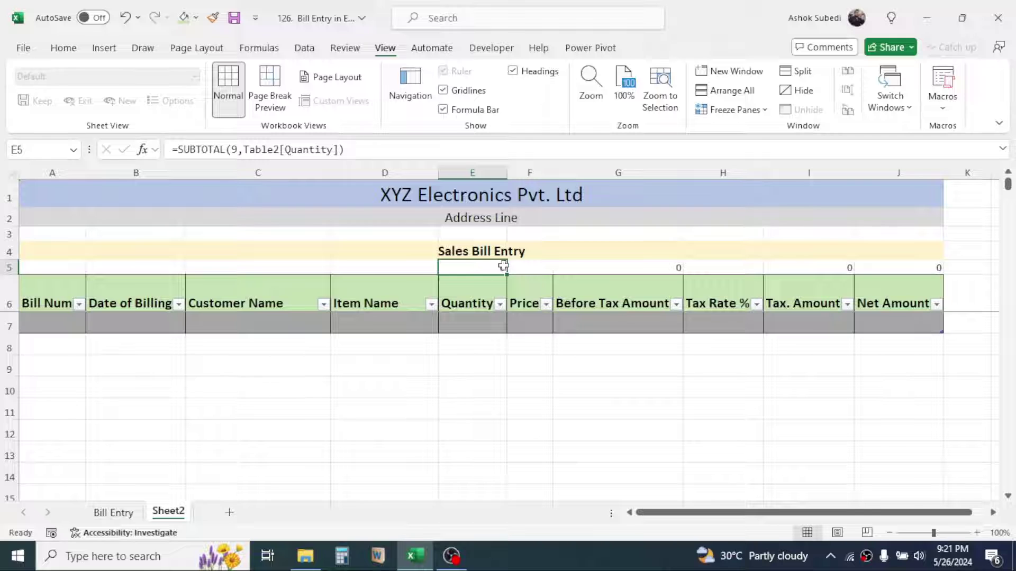
{"action": "left_click", "coordinate": [61, 50]}
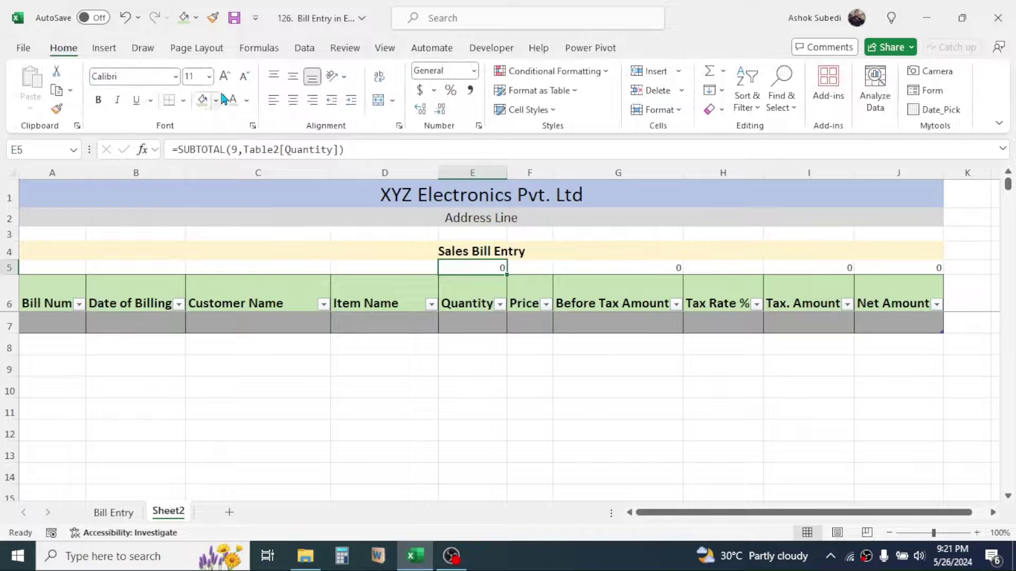
Format the E5 total with font size 14, black fill, white text and centred alignment
{"action": "left_click", "coordinate": [225, 78]}
{"action": "left_click", "coordinate": [225, 77]}
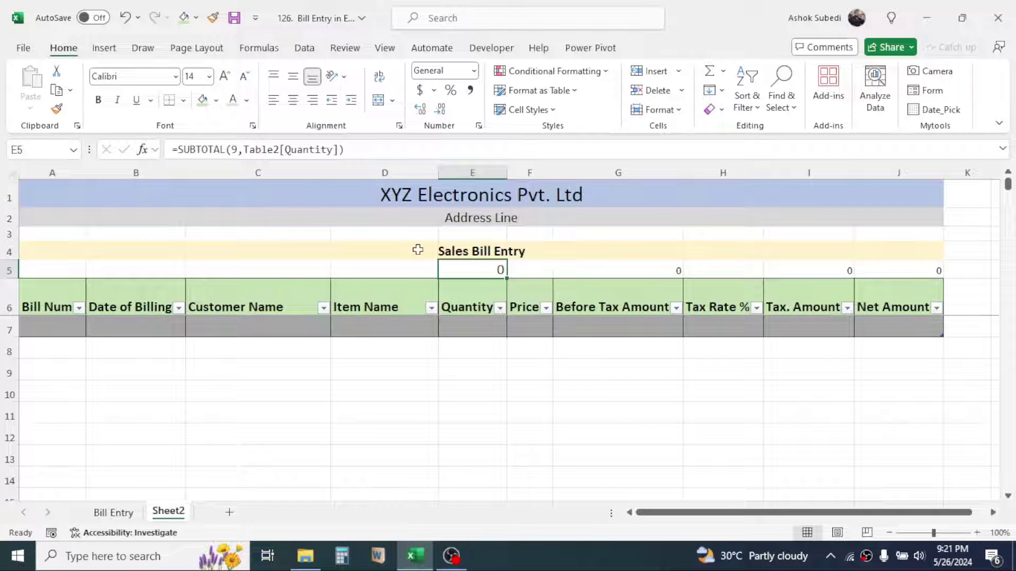
{"action": "left_click", "coordinate": [216, 101]}
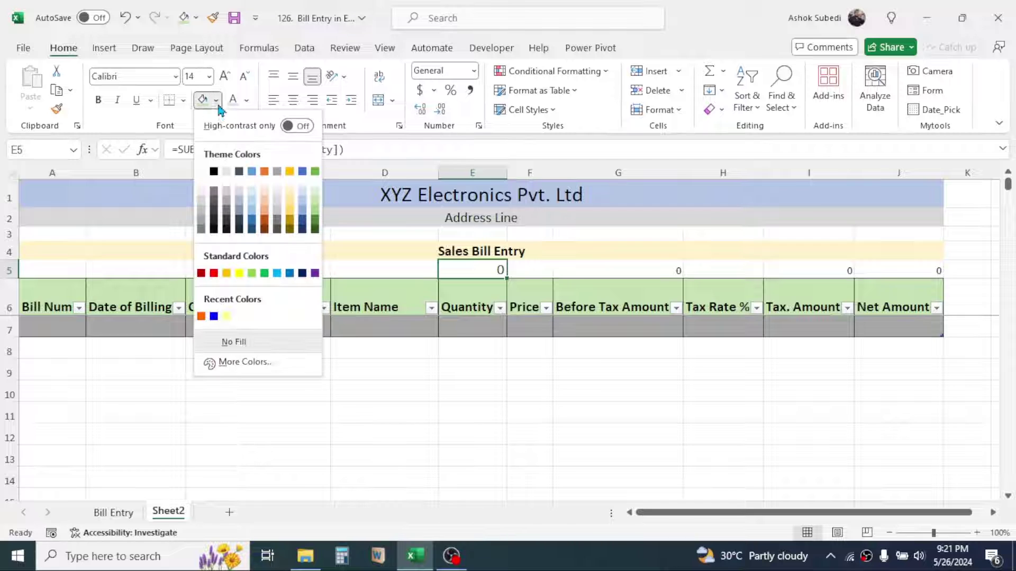
{"action": "left_click", "coordinate": [214, 169]}
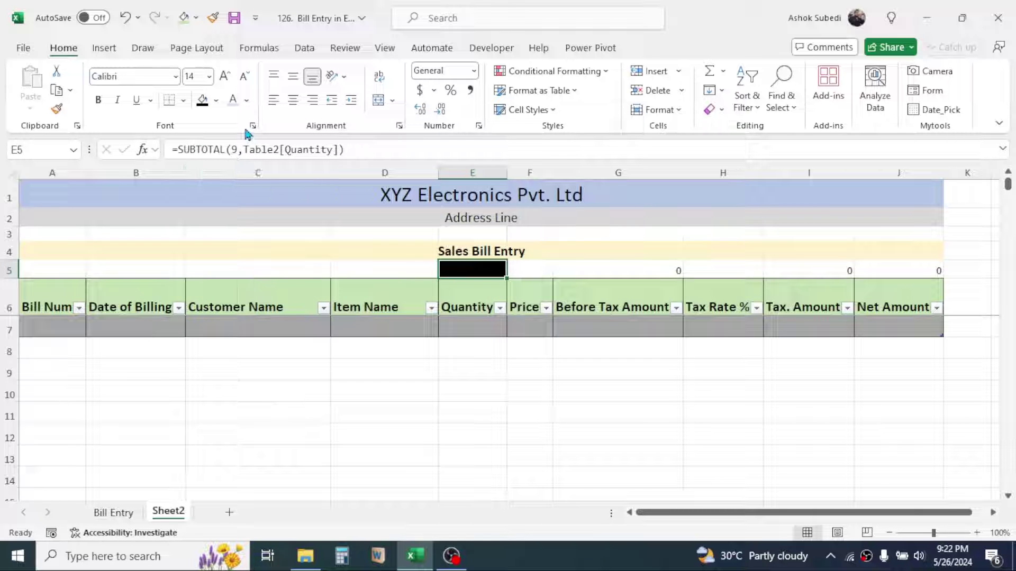
{"action": "left_click", "coordinate": [246, 100]}
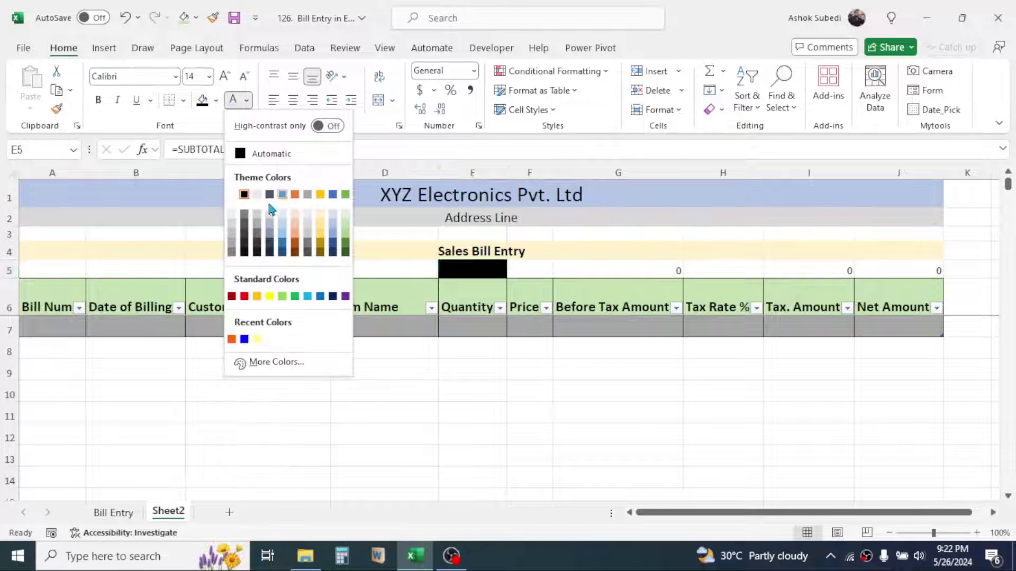
{"action": "left_click", "coordinate": [235, 193]}
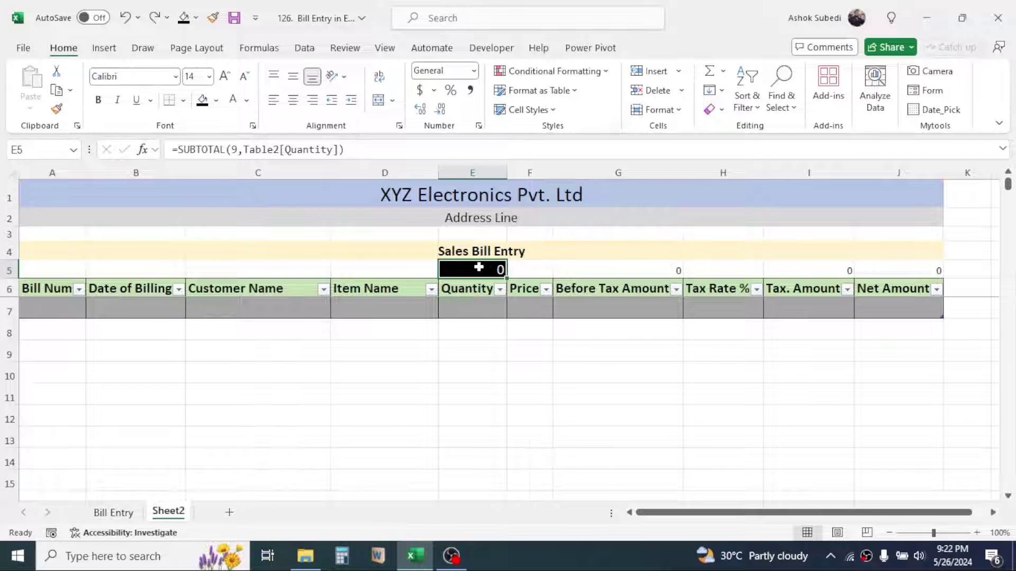
{"action": "left_click", "coordinate": [294, 103]}
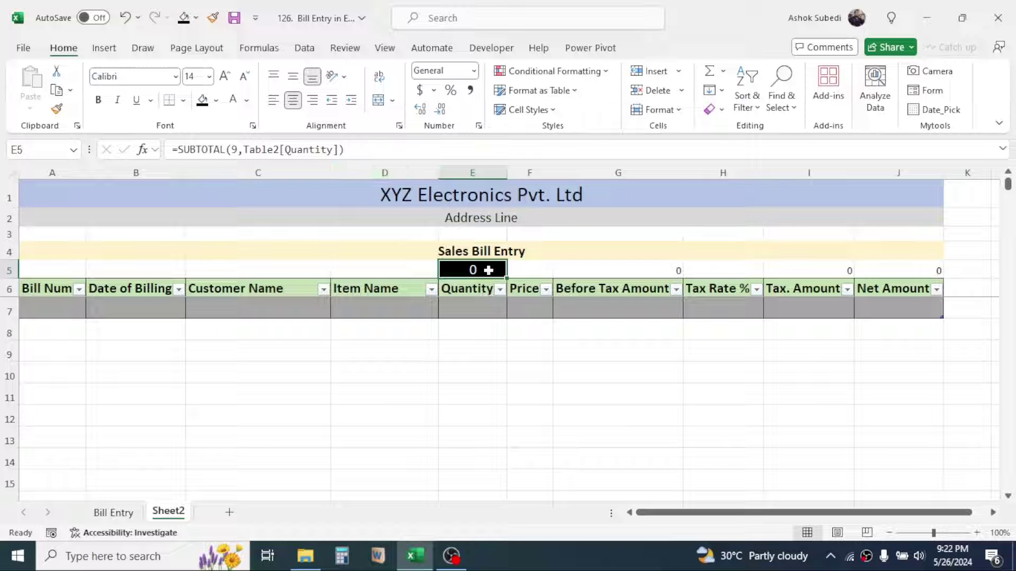
Copy E5's formatting onto the G5 total and the I5:J5 totals
{"action": "left_click", "coordinate": [58, 110]}
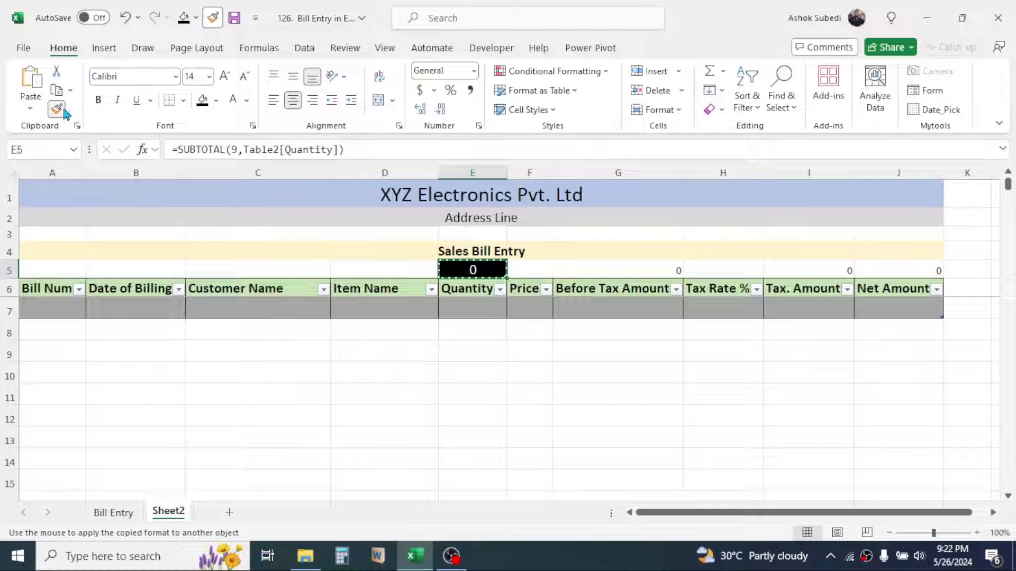
{"action": "left_click", "coordinate": [637, 273]}
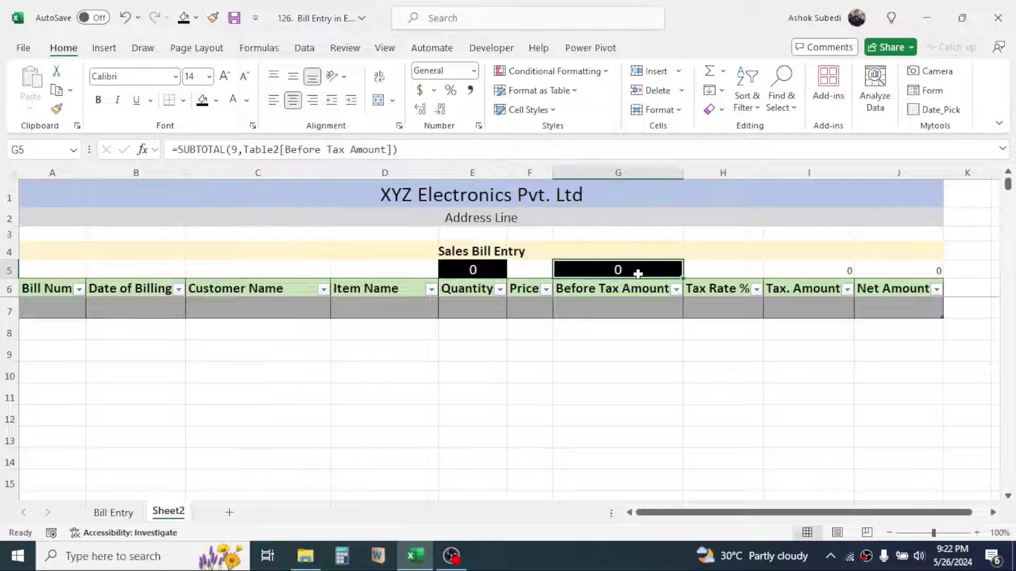
{"action": "left_click", "coordinate": [57, 109]}
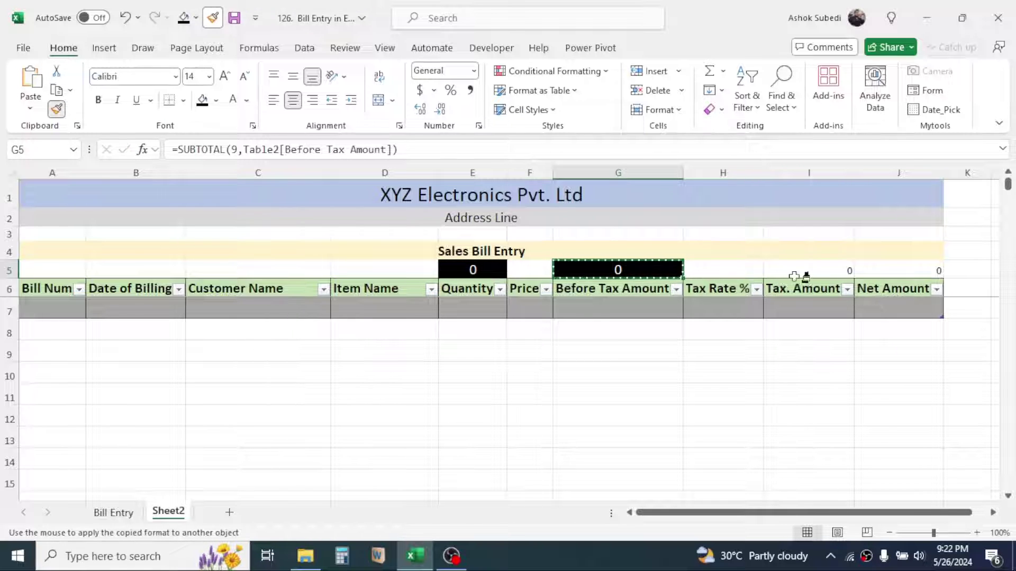
{"action": "left_click_drag", "start_coordinate": [834, 268], "coordinate": [900, 268]}
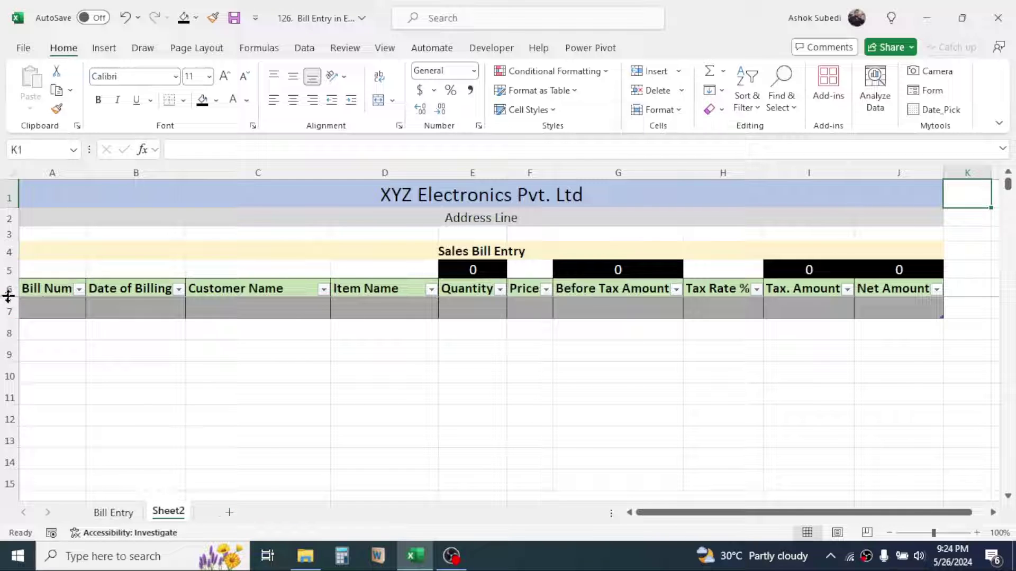
Raise header row 6 to 25.50 and vertically centre text across the whole sheet
{"action": "left_click_drag", "start_coordinate": [8, 296], "coordinate": [9, 302]}
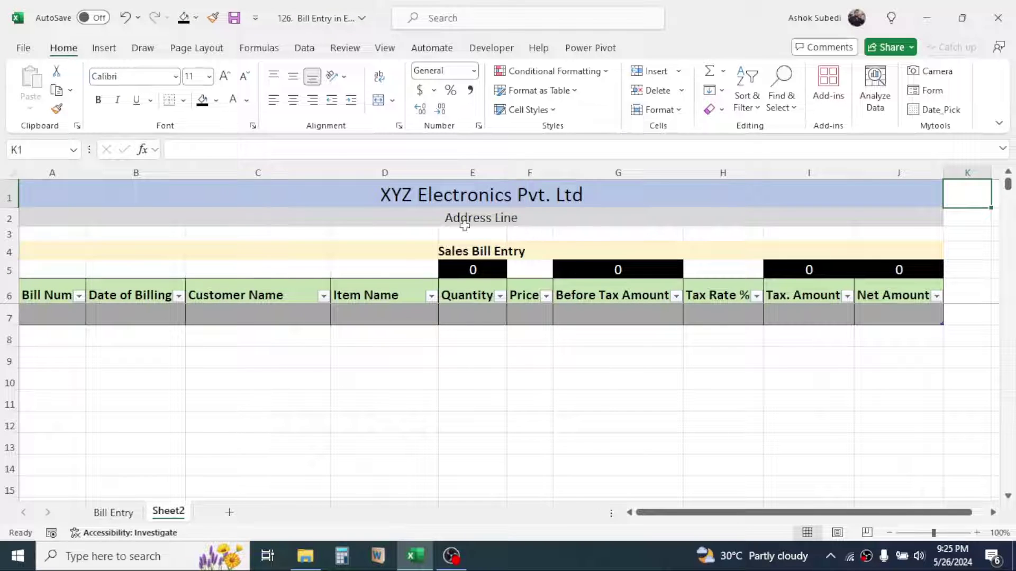
{"action": "left_click", "coordinate": [9, 171]}
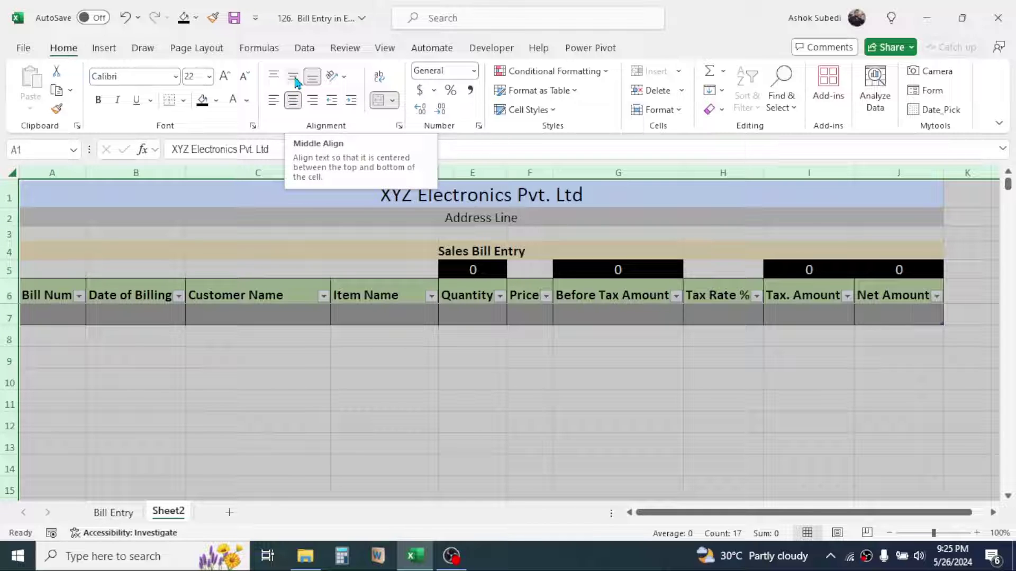
{"action": "left_click", "coordinate": [295, 82]}
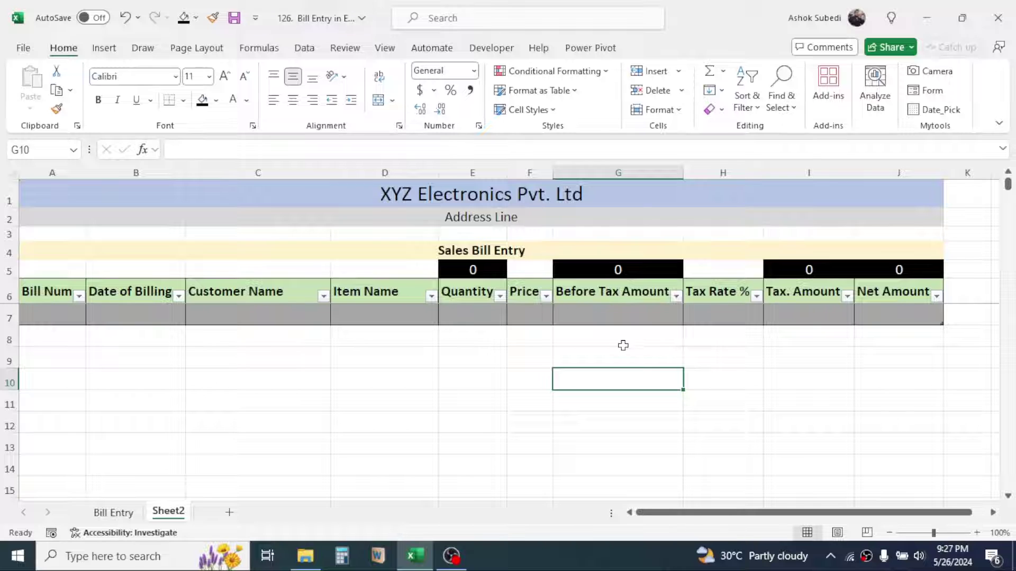
{"action": "left_click", "coordinate": [605, 314]}
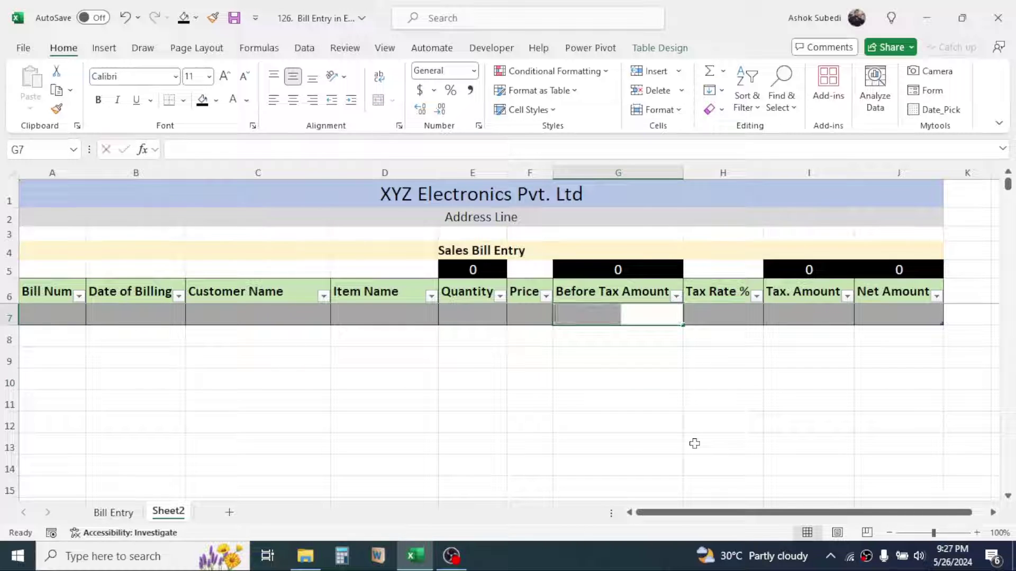
{"action": "type", "text": "="}
{"action": "left_click", "coordinate": [476, 320]}
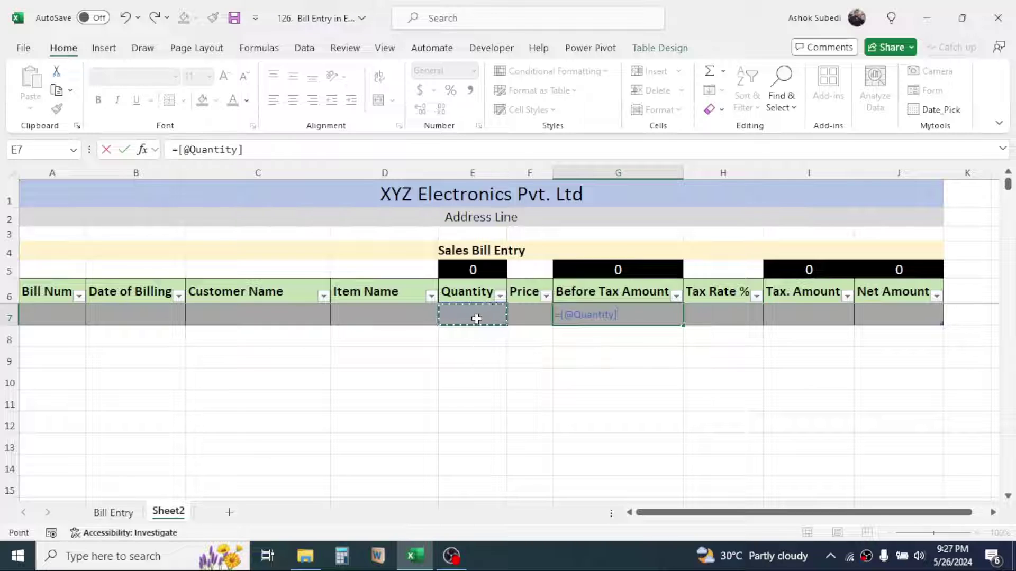
{"action": "type", "text": "*"}
{"action": "left_click", "coordinate": [528, 312]}
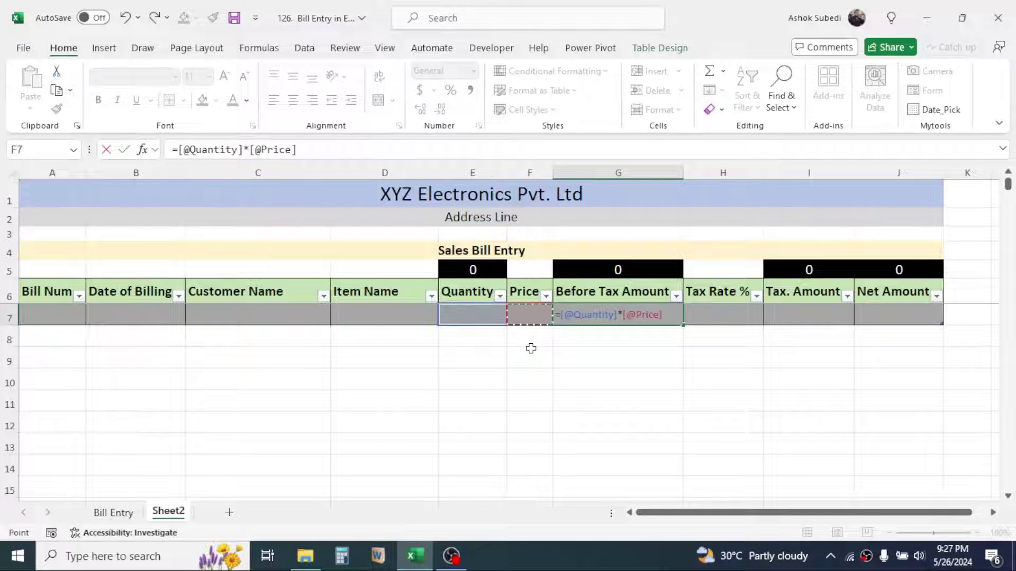
{"action": "key", "text": "Return"}
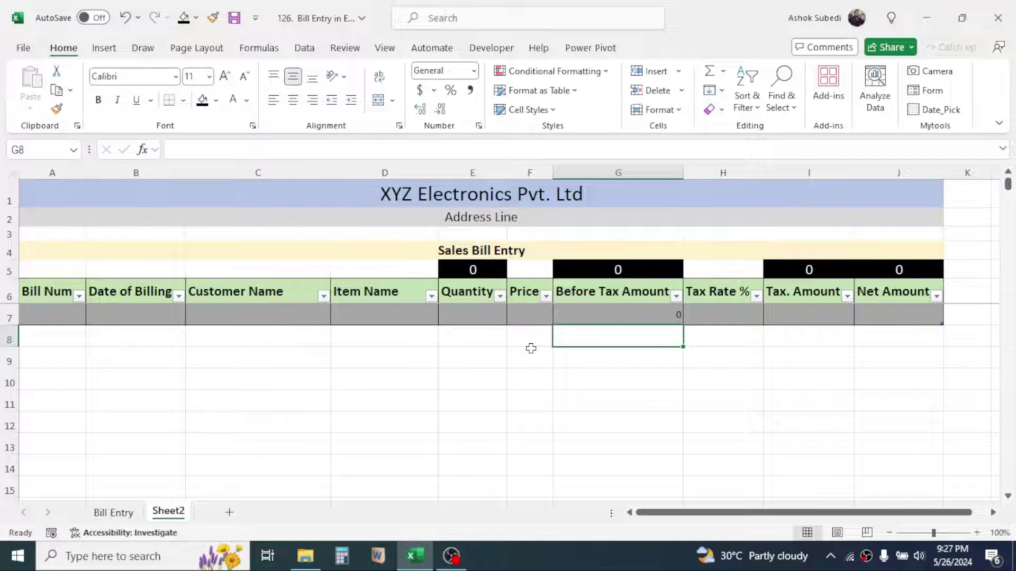
{"action": "left_click", "coordinate": [723, 379]}
In I7 enter Before Tax Amount times Tax Rate % for the Tax. Amount
{"action": "left_click", "coordinate": [811, 315]}
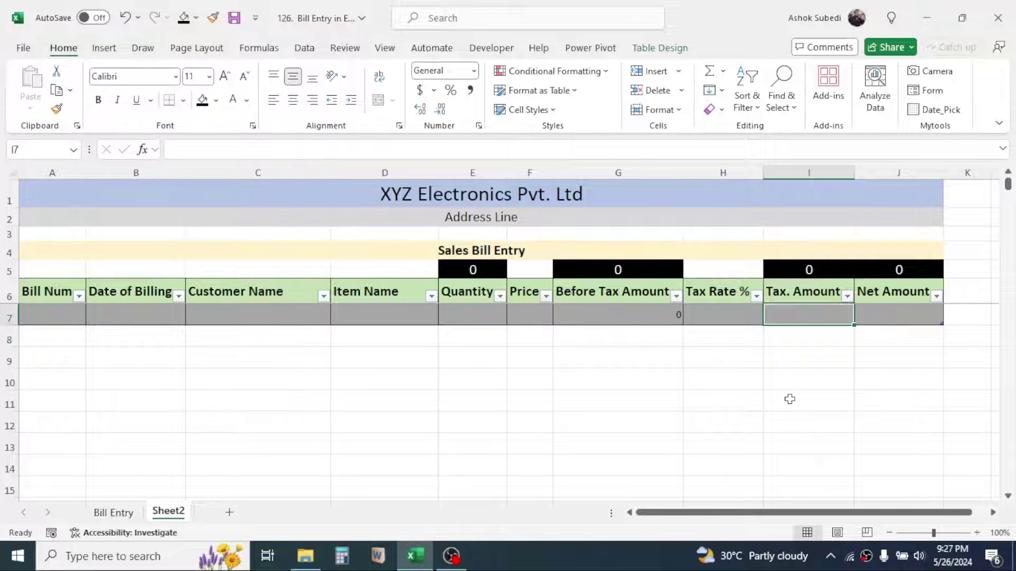
{"action": "type", "text": "="}
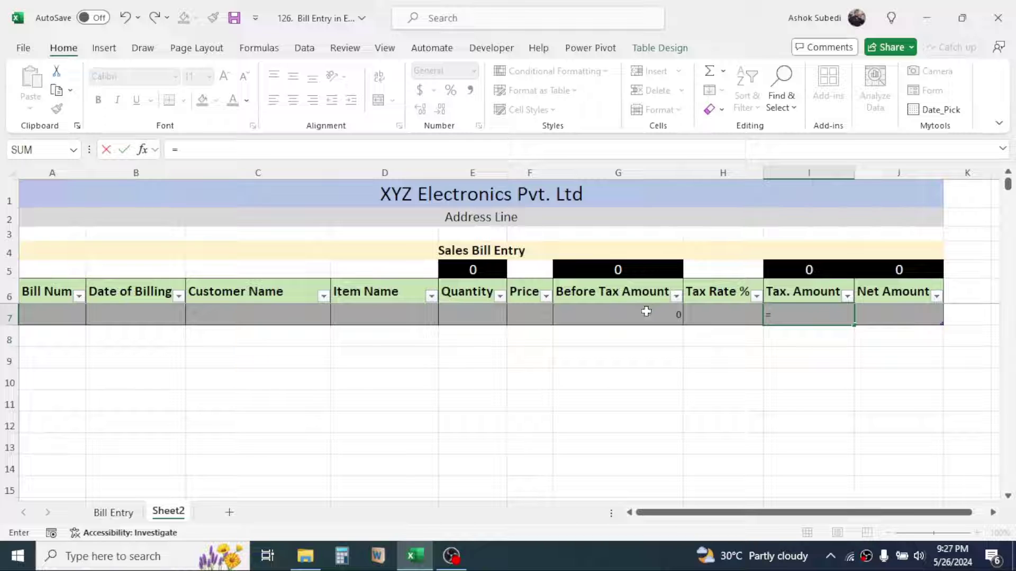
{"action": "left_click", "coordinate": [635, 317]}
{"action": "type", "text": "*"}
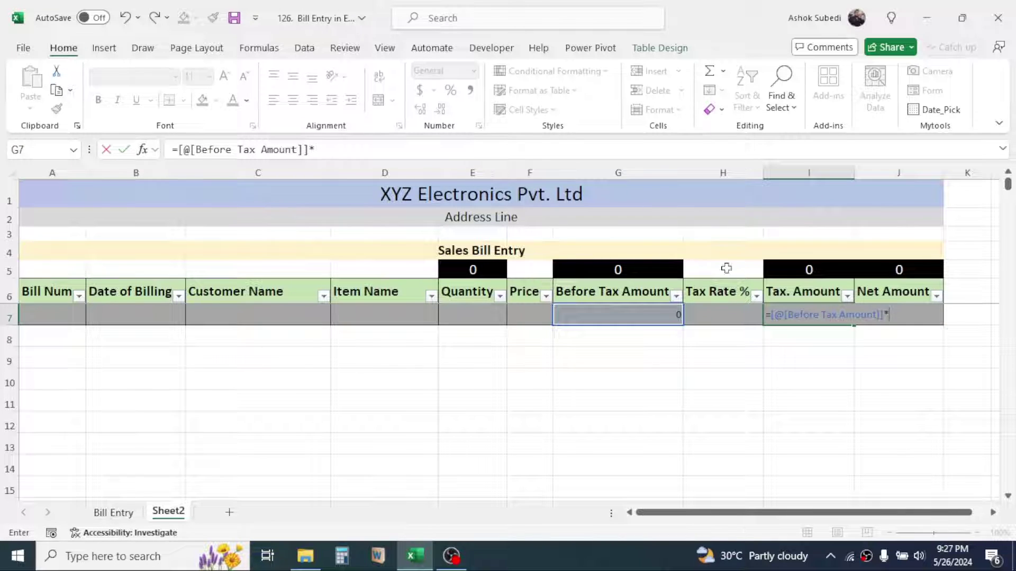
{"action": "left_click", "coordinate": [724, 310]}
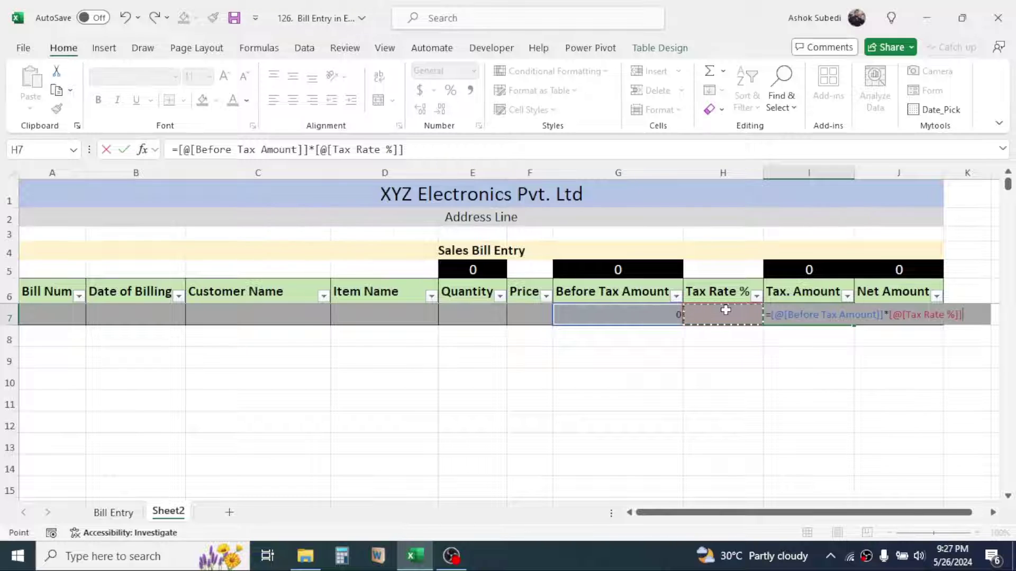
{"action": "key", "text": "Return"}
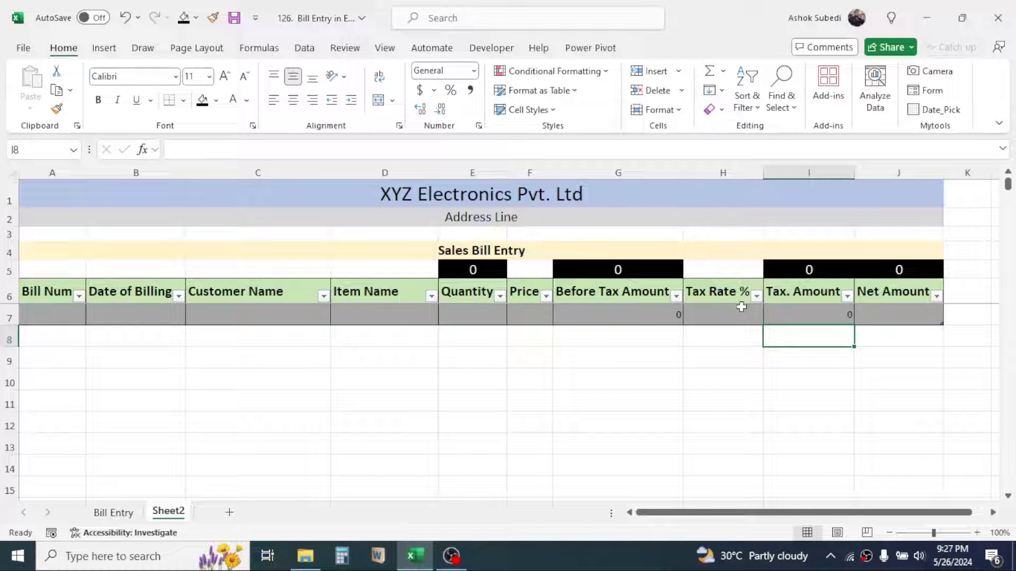
In J7 enter Before Tax Amount plus Tax. Amount for the Net Amount
{"action": "left_click", "coordinate": [902, 317]}
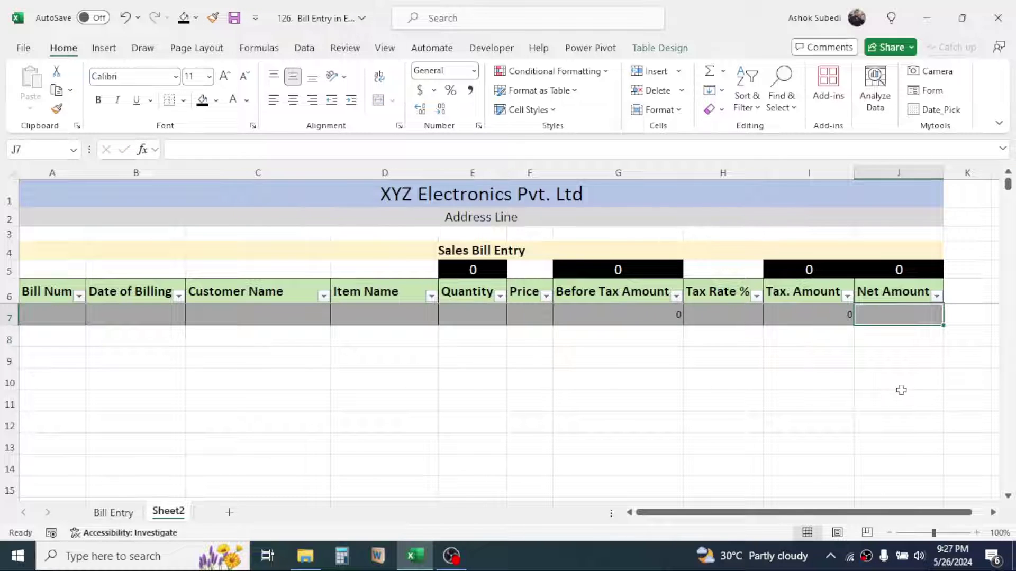
{"action": "type", "text": "="}
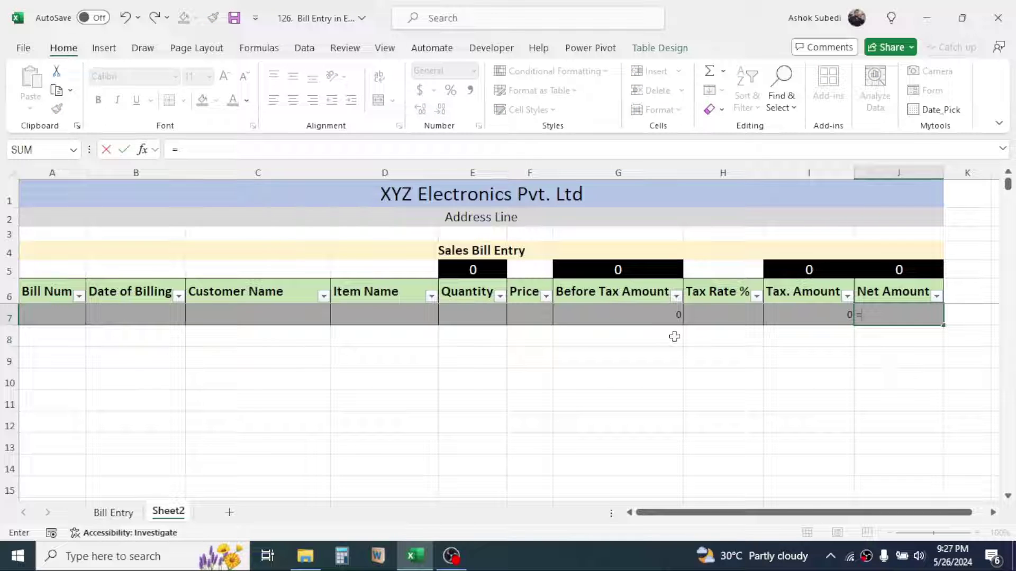
{"action": "left_click", "coordinate": [649, 312]}
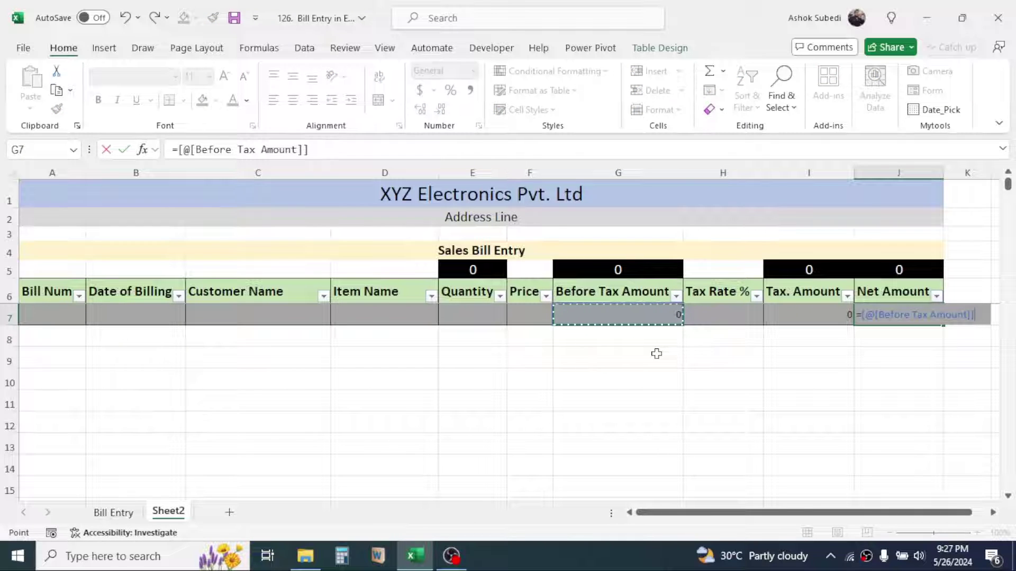
{"action": "type", "text": "+"}
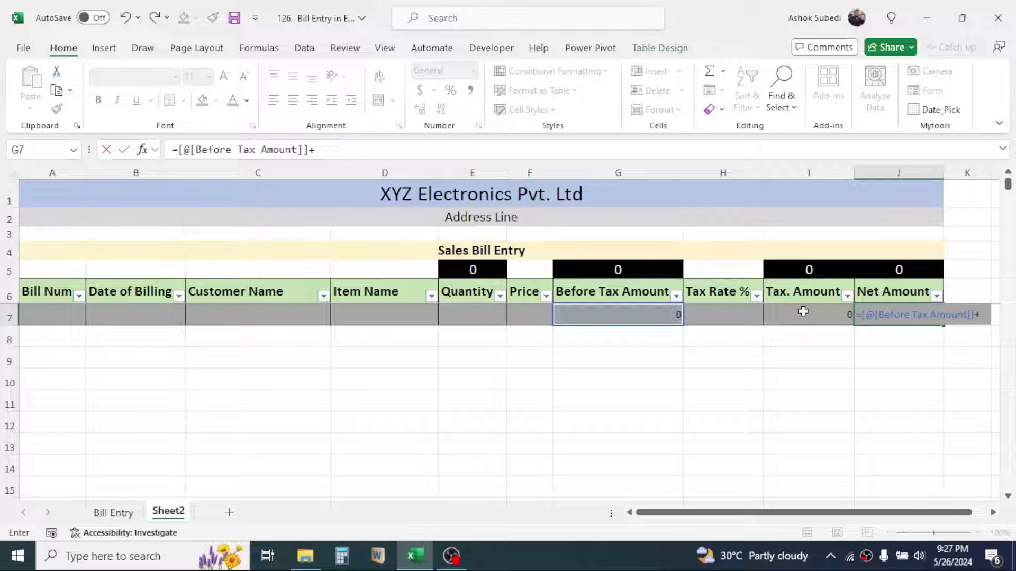
{"action": "left_click", "coordinate": [803, 312]}
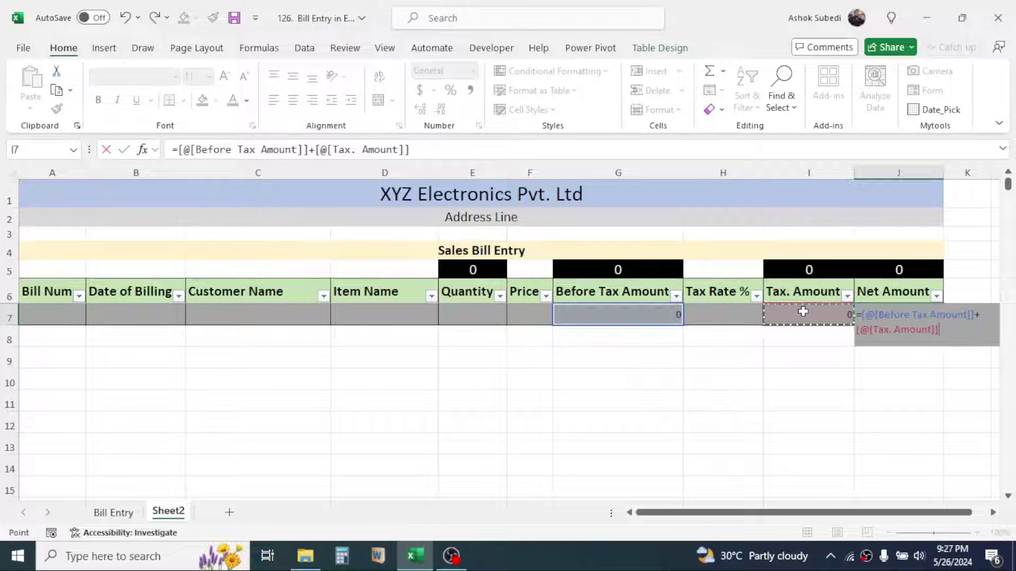
{"action": "key", "text": "Return"}
{"action": "left_click", "coordinate": [473, 422]}
{"action": "left_click_drag", "start_coordinate": [46, 311], "coordinate": [894, 315]}
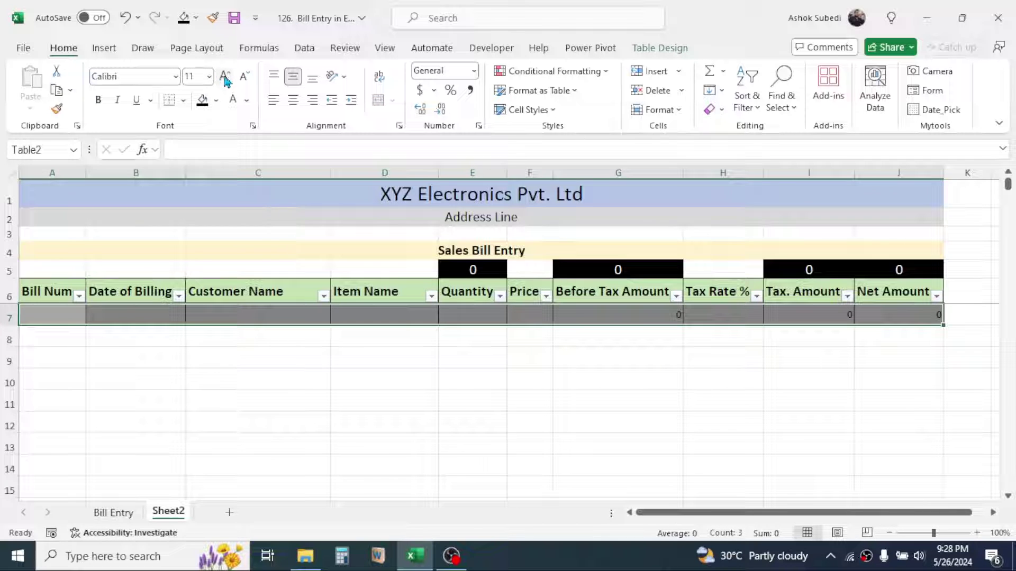
Centre the values in A7:I7 and format the Tax Rate % column H as percentages
{"action": "left_click", "coordinate": [293, 105]}
{"action": "left_click", "coordinate": [570, 380]}
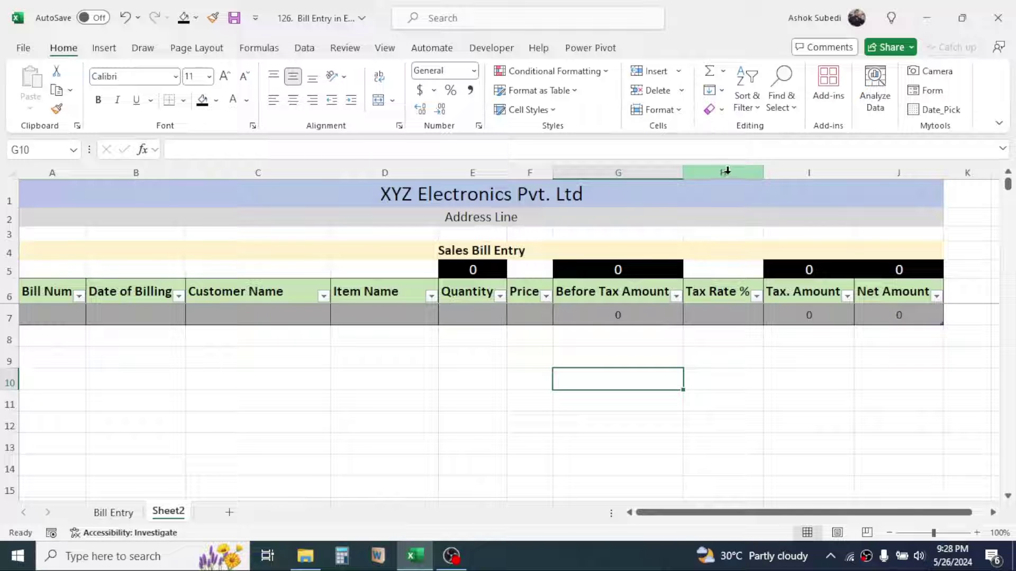
{"action": "left_click", "coordinate": [727, 170]}
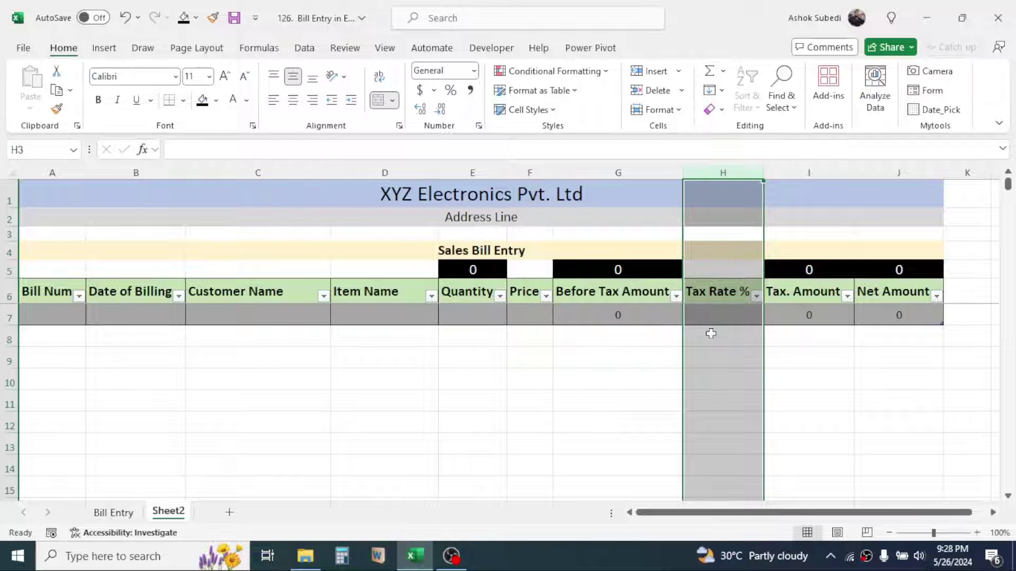
{"action": "left_click", "coordinate": [452, 93]}
{"action": "left_click", "coordinate": [737, 354]}
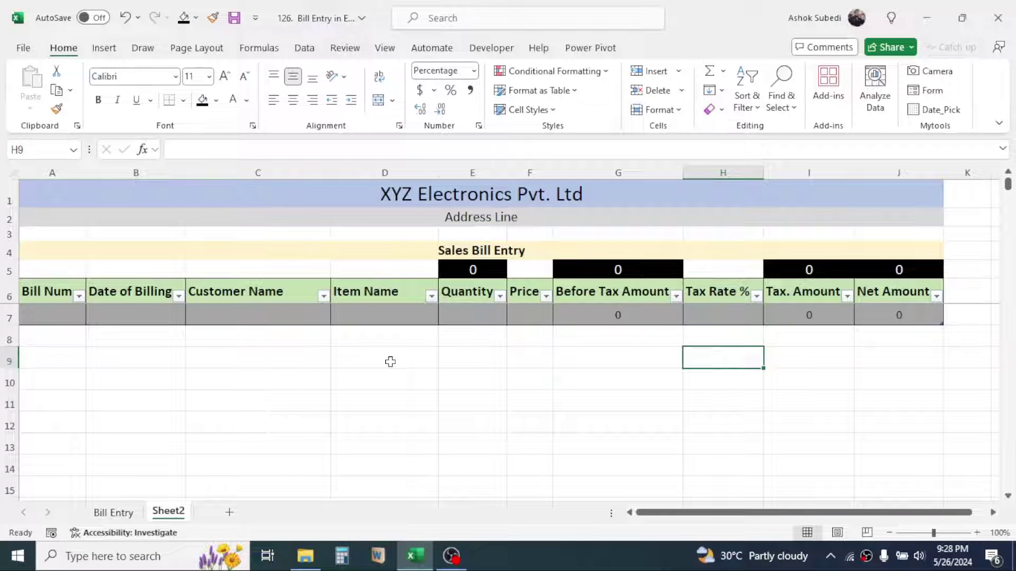
{"action": "left_click", "coordinate": [54, 317]}
Enter bill number 1 in A7 and today's date, 5/26/2024, in B7 using Ctrl+;
{"action": "type", "text": "1"}
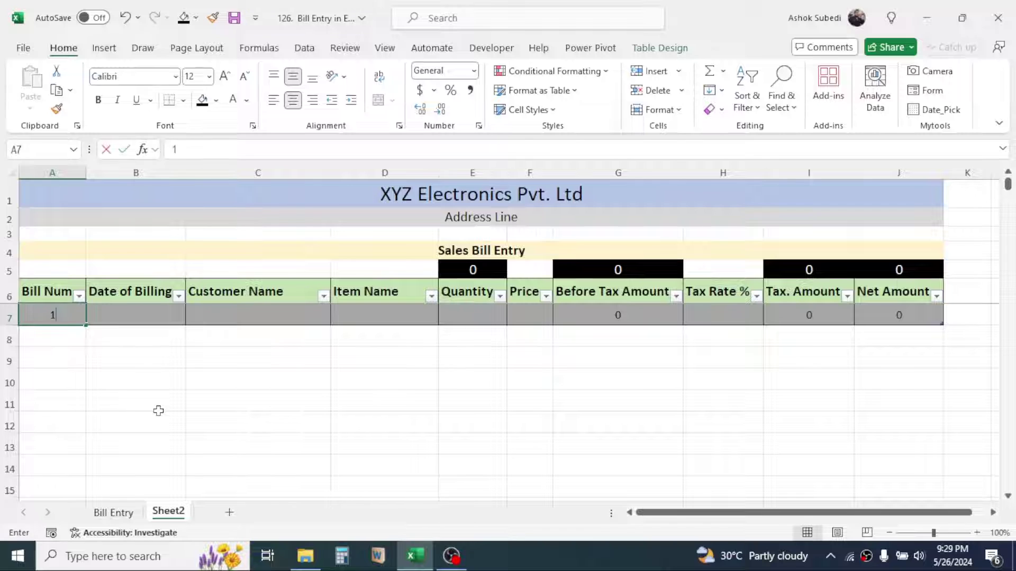
{"action": "key", "text": "Tab"}
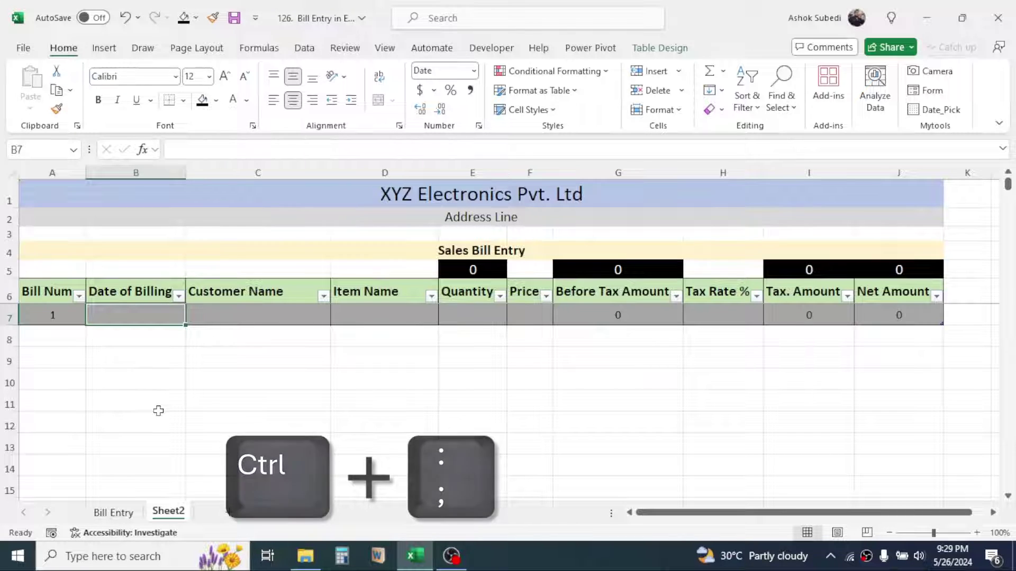
{"action": "key", "text": "ctrl+semicolon"}
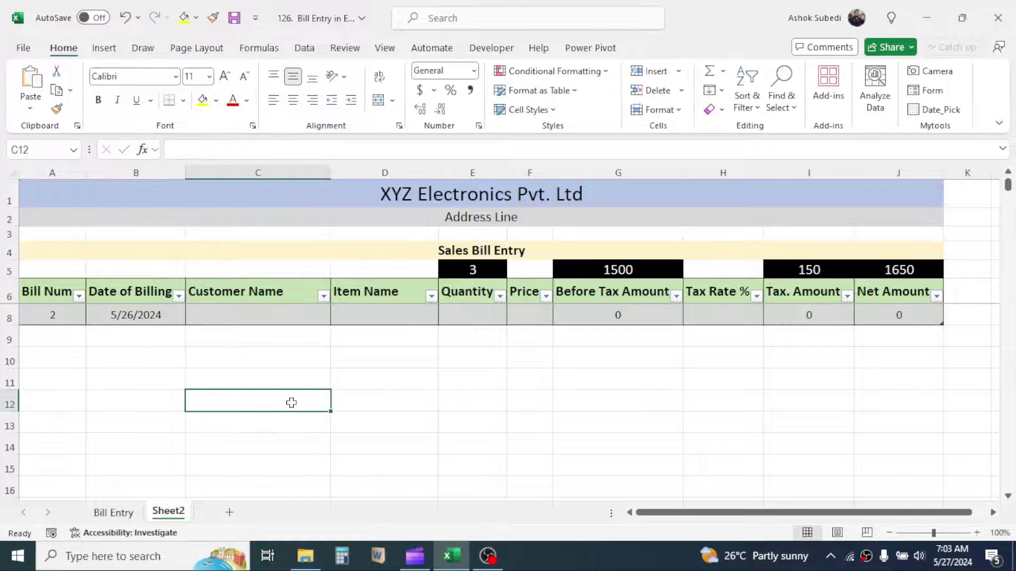
Replace the billing date in B8 with 5/20/2024
{"action": "left_click", "coordinate": [132, 315]}
{"action": "key", "text": "Delete"}
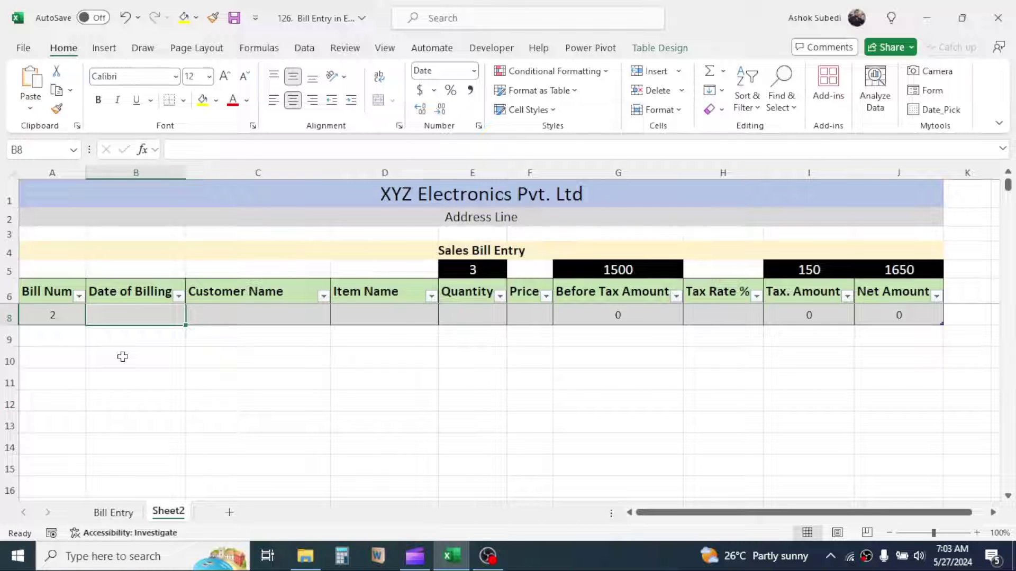
{"action": "type", "text": "5/20/"}
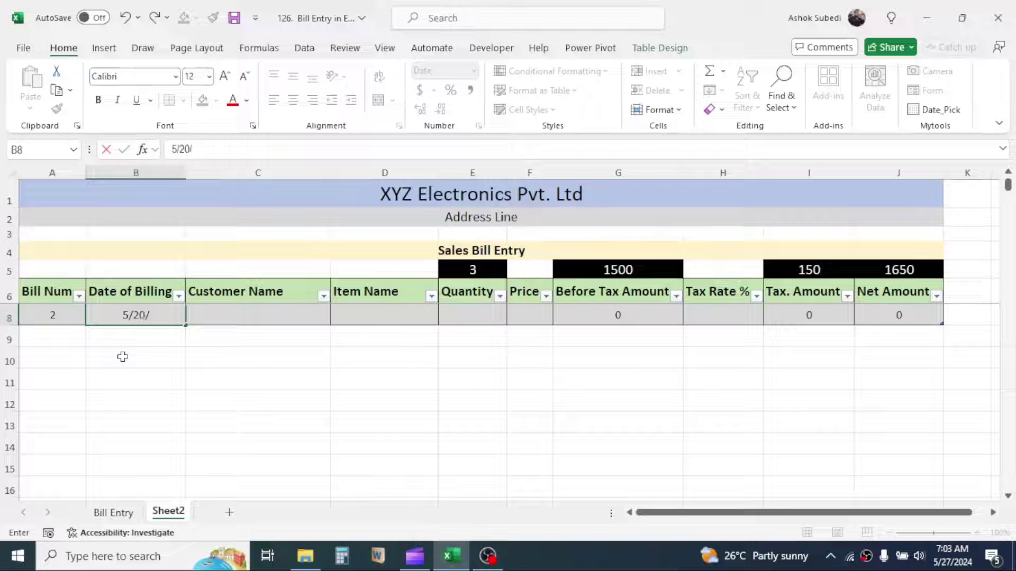
{"action": "type", "text": "2024"}
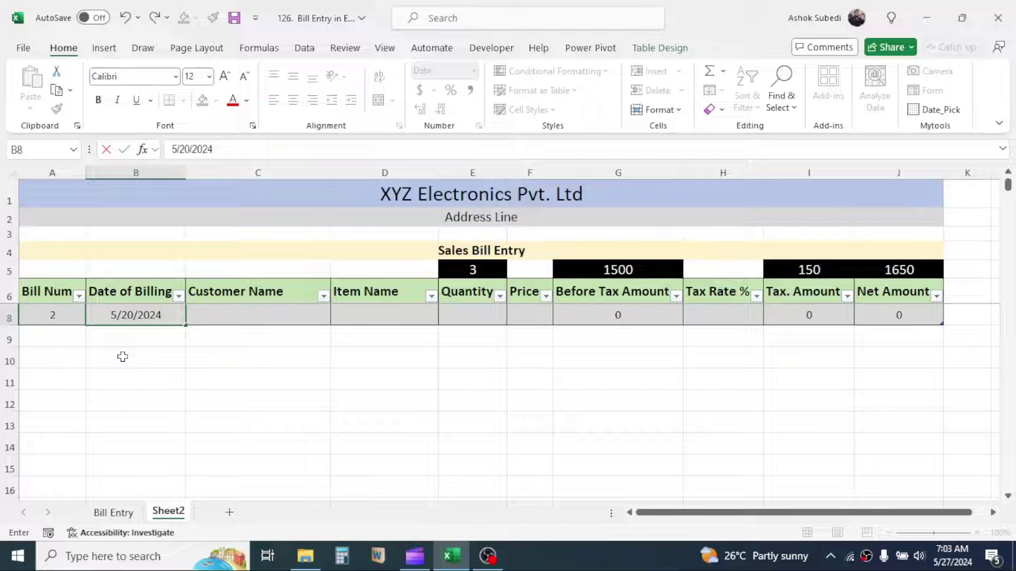
{"action": "key", "text": "Return"}
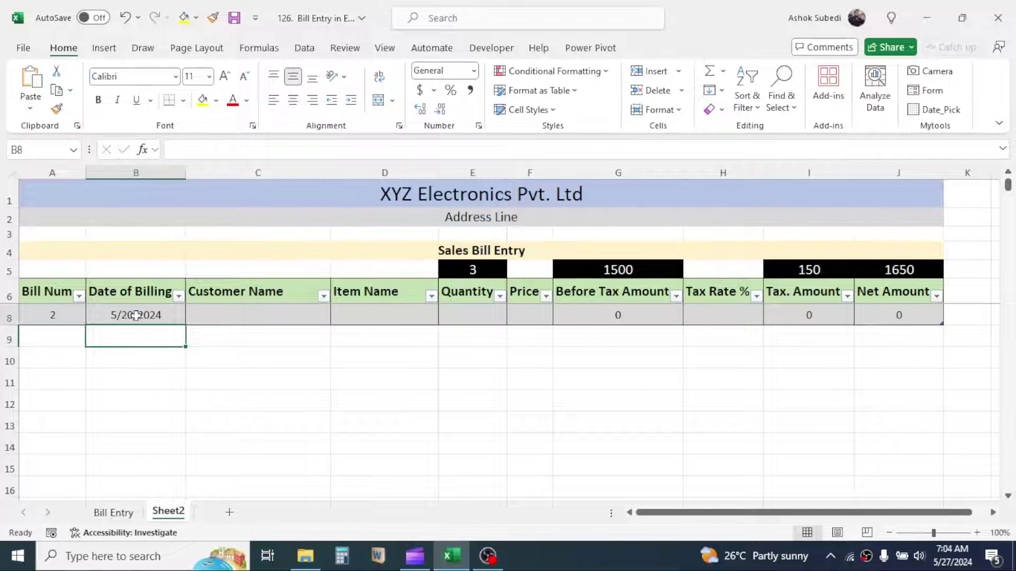
Switch B8 briefly to General format, then give it the Short Date format
{"action": "left_click", "coordinate": [136, 315]}
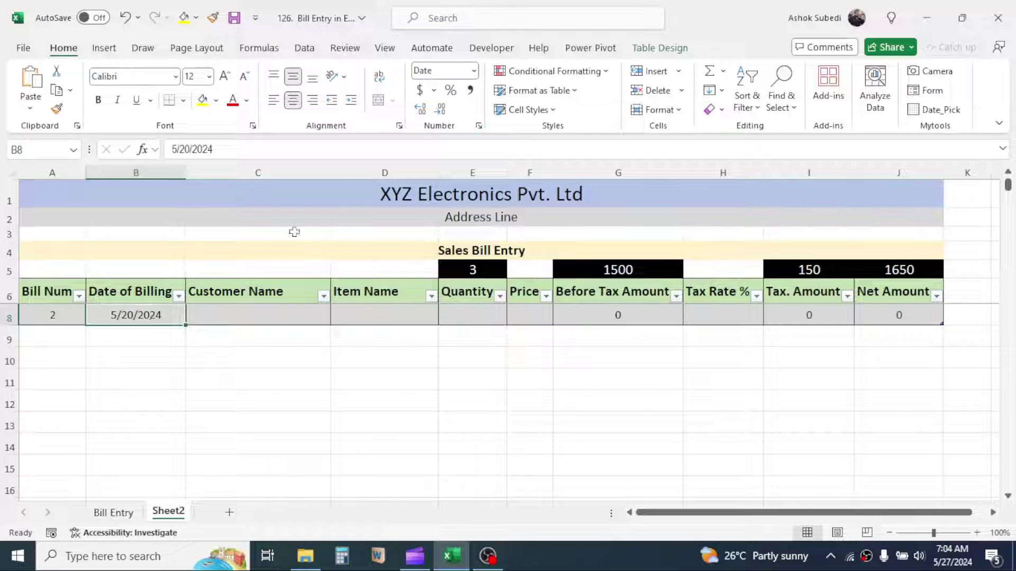
{"action": "left_click", "coordinate": [474, 70]}
{"action": "left_click", "coordinate": [460, 113]}
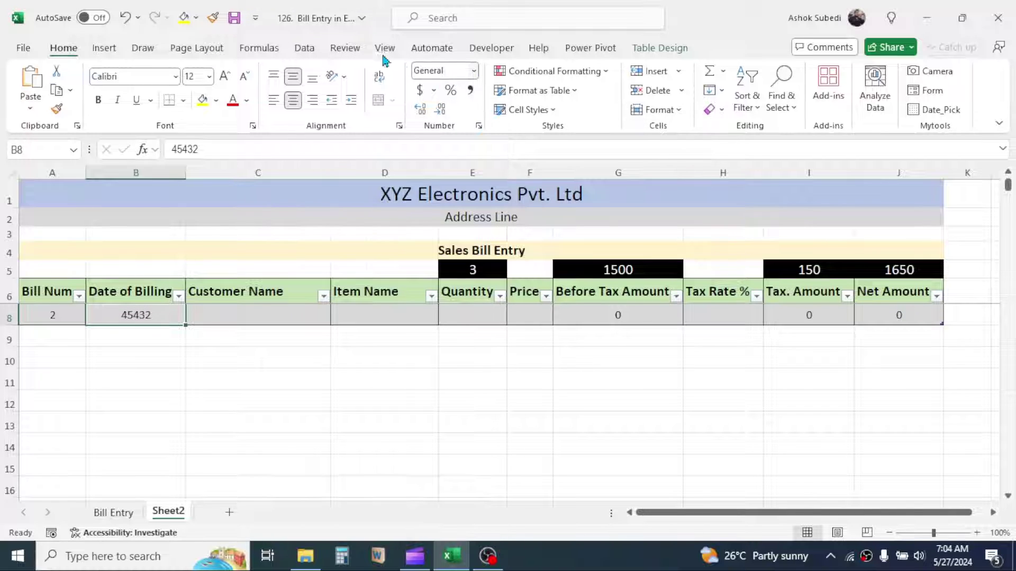
{"action": "left_click", "coordinate": [474, 71]}
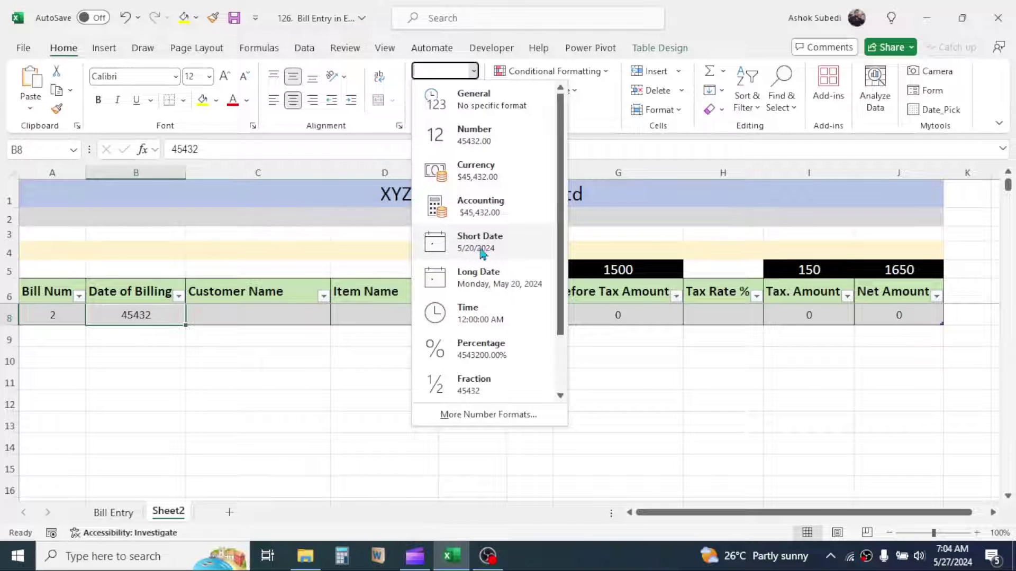
{"action": "left_click", "coordinate": [488, 251]}
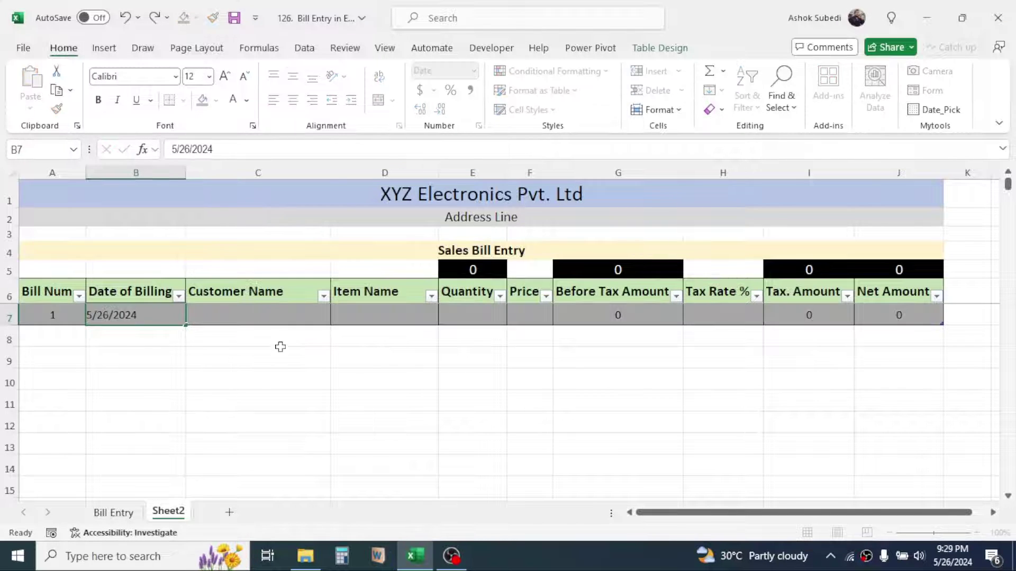
Enter Valley Trade Link as bill 1's customer, Keyboard as the item, and quantity 3
{"action": "key", "text": "Tab"}
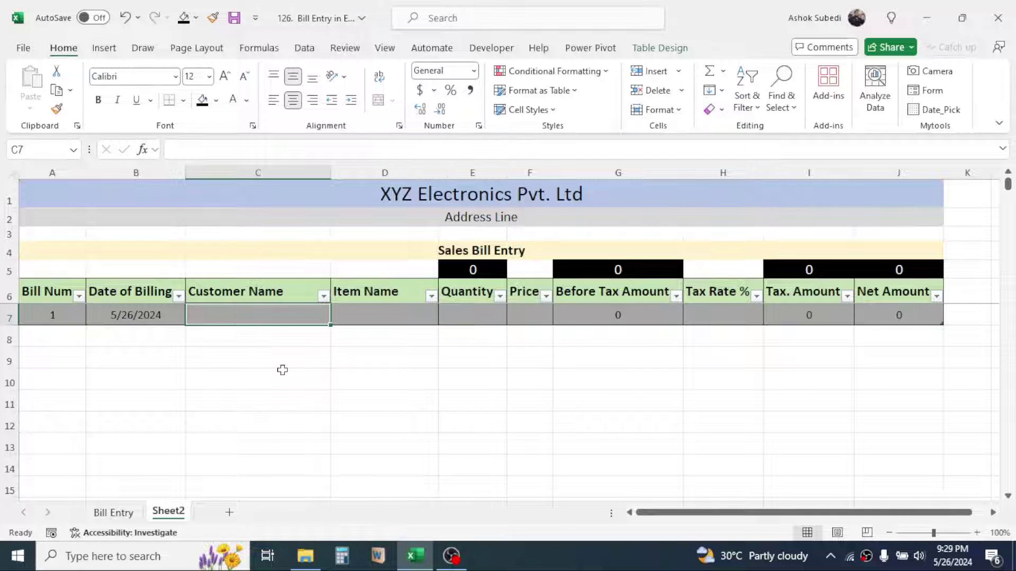
{"action": "type", "text": "Valley Trade Li"}
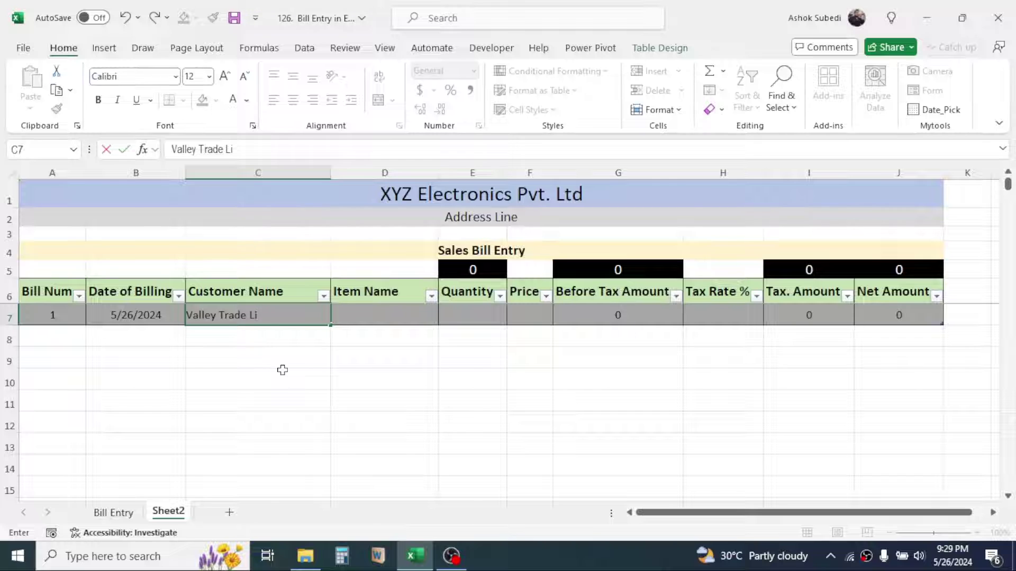
{"action": "type", "text": "nk"}
{"action": "key", "text": "Tab"}
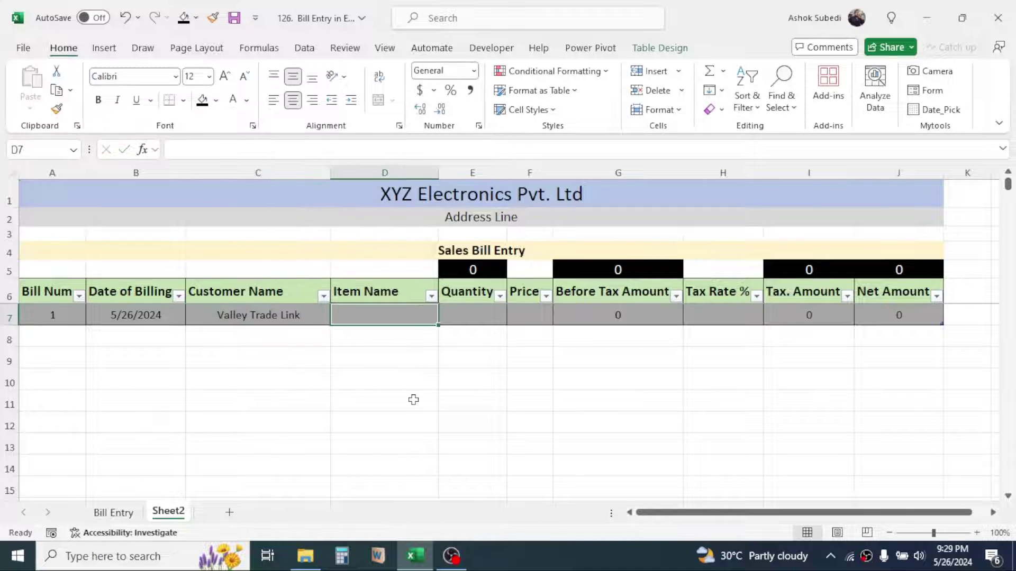
{"action": "type", "text": "Keyboard"}
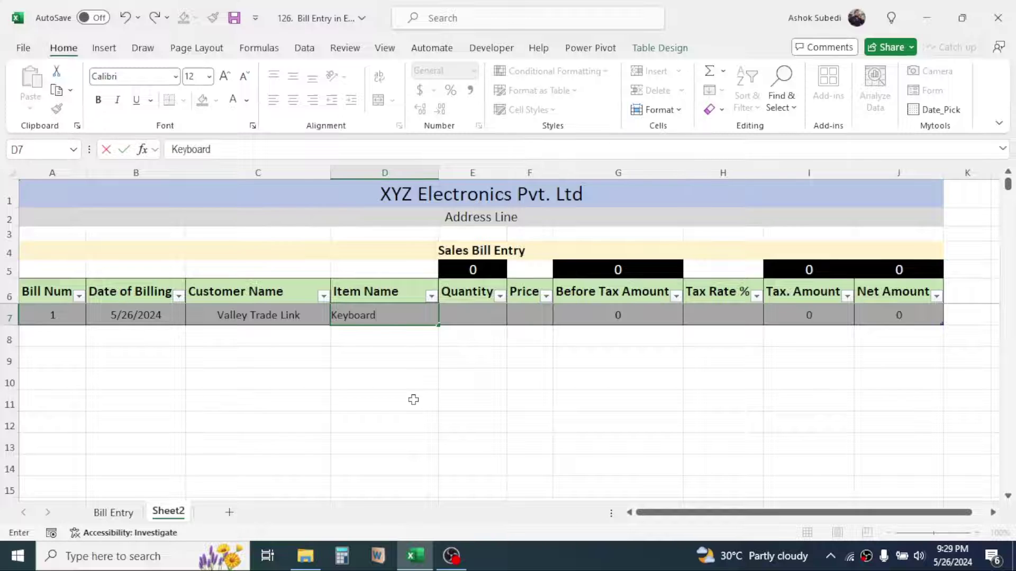
{"action": "key", "text": "Tab"}
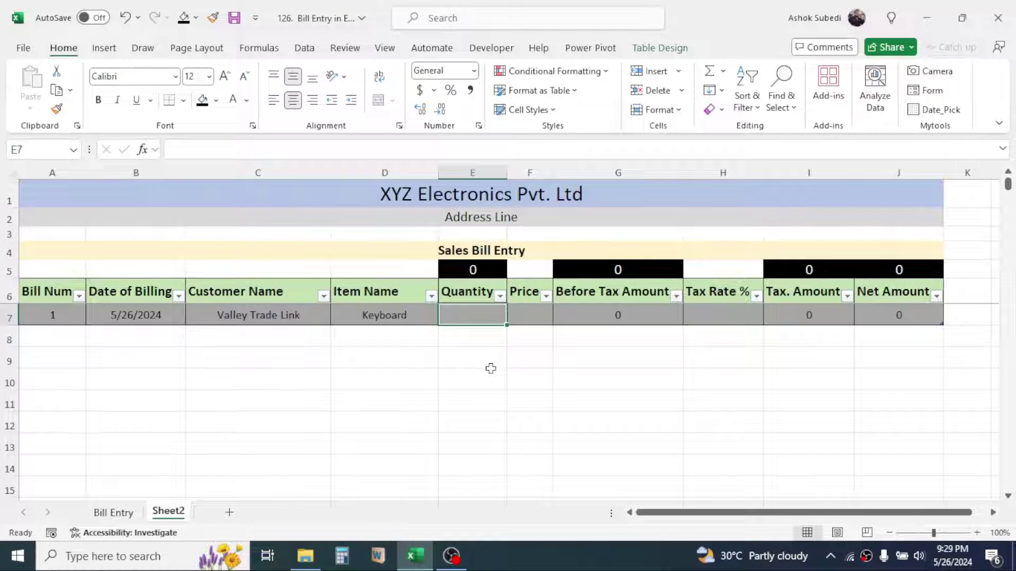
{"action": "type", "text": "3"}
{"action": "left_click", "coordinate": [424, 378]}
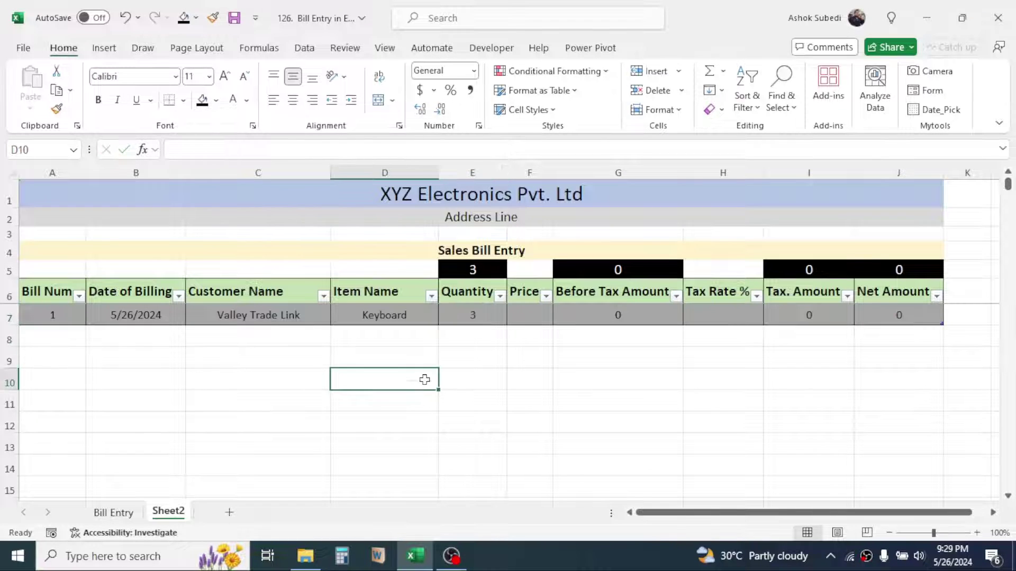
Set bill 1's price to 500 and its tax rate to 10%
{"action": "left_click", "coordinate": [550, 323]}
{"action": "type", "text": "59"}
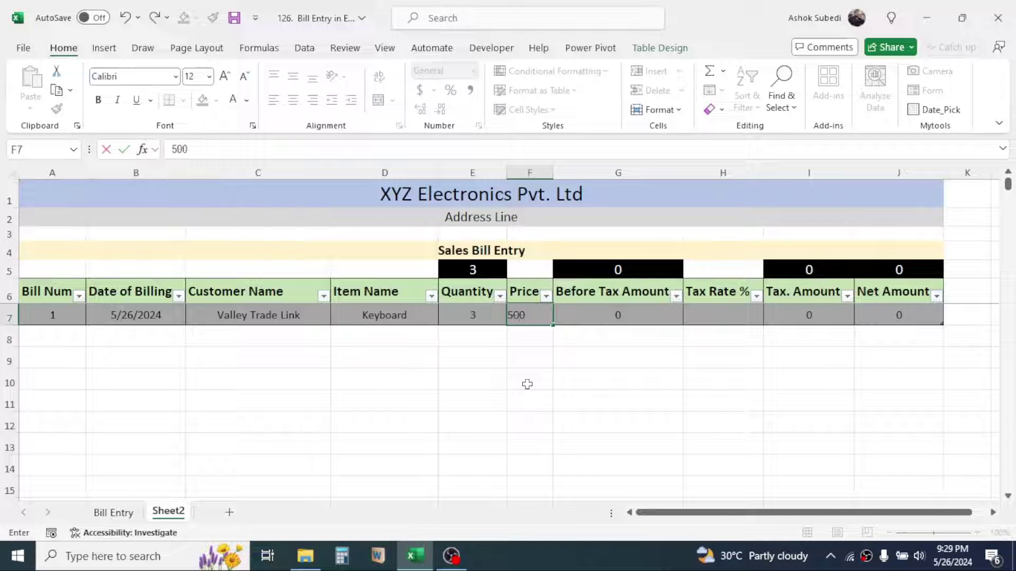
{"action": "key", "text": "Return"}
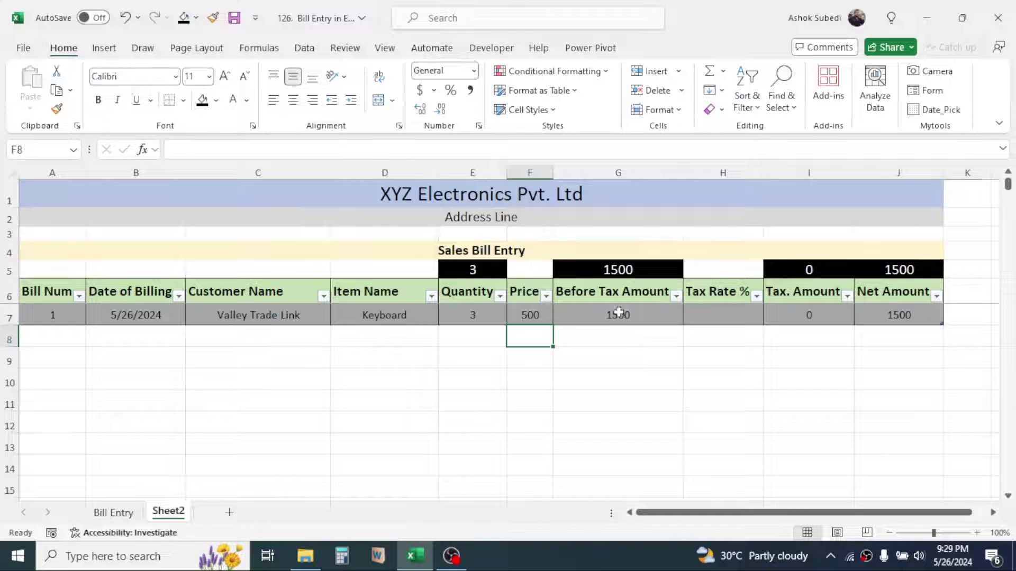
{"action": "left_click", "coordinate": [741, 318]}
{"action": "type", "text": "10"}
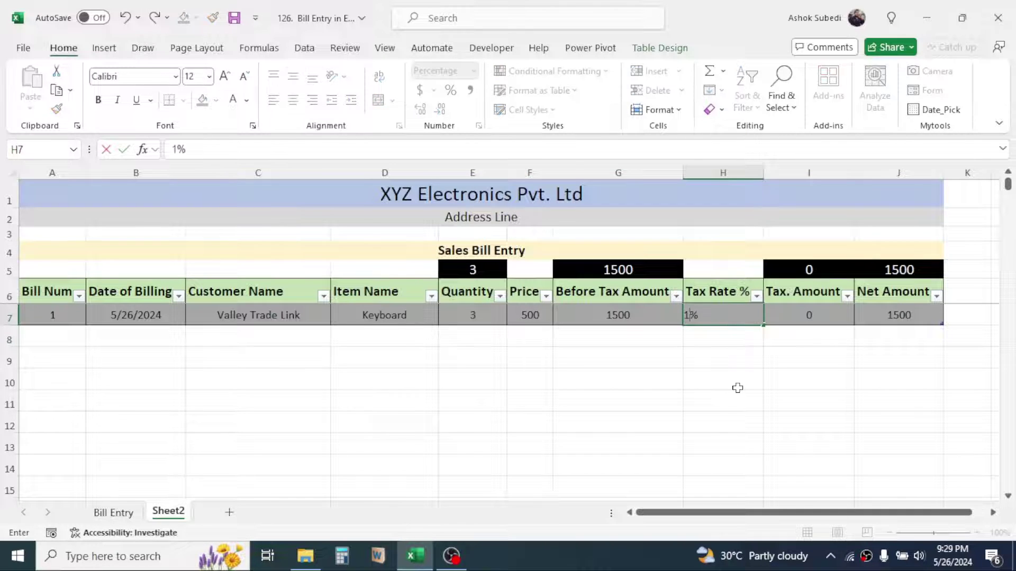
{"action": "key", "text": "Return"}
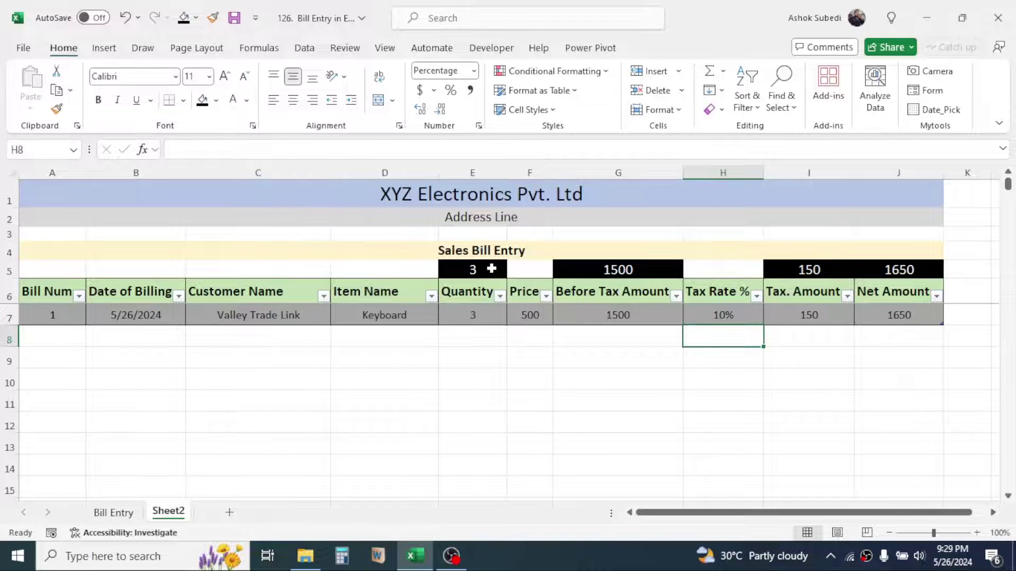
Check the Before Tax Amount, tax amount and Net Amount SUBTOTAL results for bill 1
{"action": "left_click", "coordinate": [617, 270]}
{"action": "left_click", "coordinate": [809, 315]}
{"action": "left_click", "coordinate": [899, 269]}
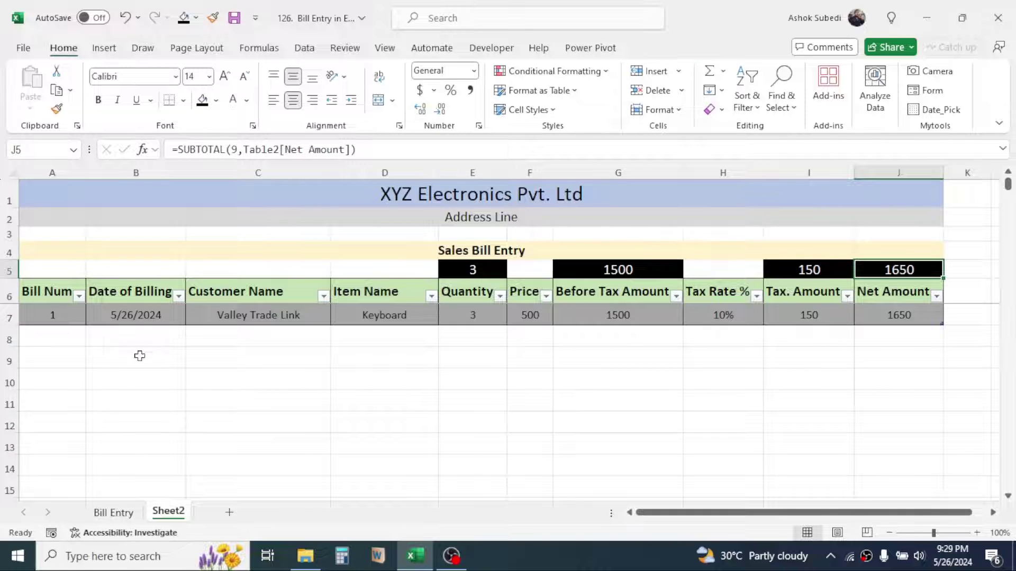
{"action": "left_click", "coordinate": [59, 341]}
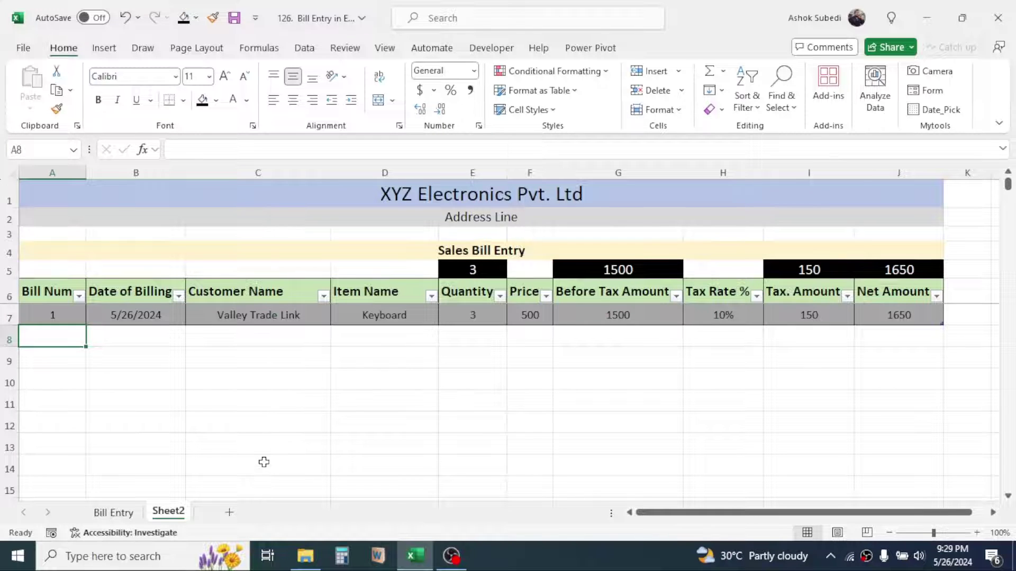
Add bill 2 with today's date: ABC Stores, 5 Mice at 230, 10% tax
{"action": "type", "text": "2"}
{"action": "key", "text": "ctrl+semicolon"}
{"action": "key", "text": "Tab"}
{"action": "type", "text": "ABC Stores"}
{"action": "key", "text": "Tab"}
{"action": "type", "text": "Mouse"}
{"action": "key", "text": "Tab"}
{"action": "type", "text": "5"}
{"action": "key", "text": "Tab"}
{"action": "type", "text": "2"}
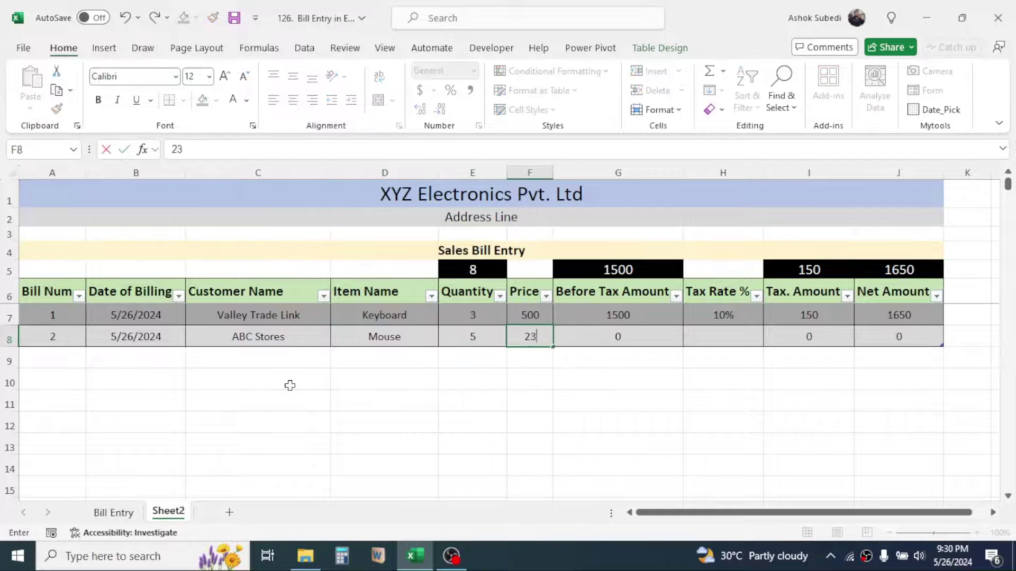
{"action": "type", "text": "30"}
{"action": "key", "text": "Tab"}
{"action": "key", "text": "Tab"}
{"action": "type", "text": "10"}
{"action": "key", "text": "Return"}
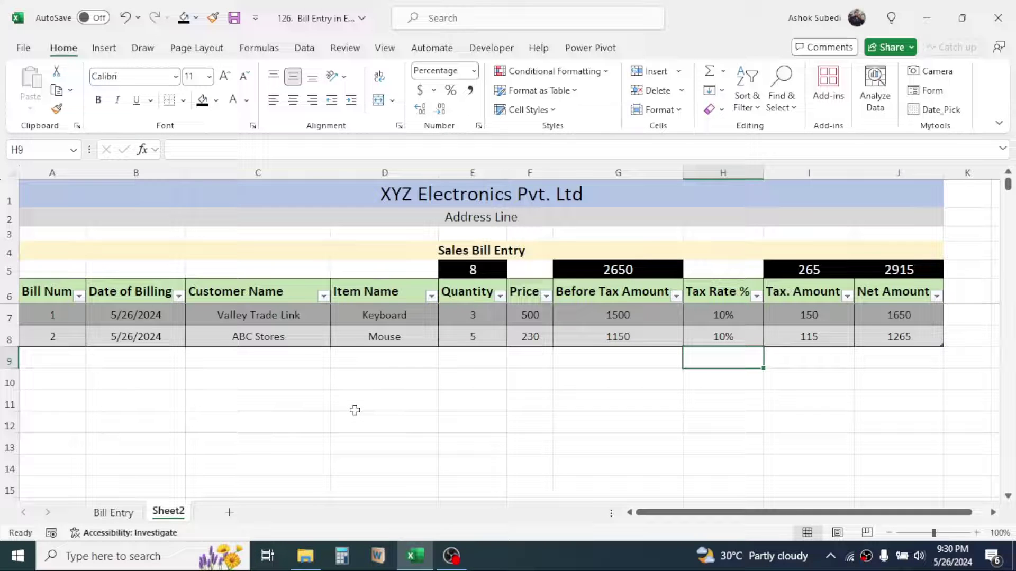
Add bill 3 with today's date: MN Suppliers, 1 BT Speaker at 300, 12% tax
{"action": "type", "text": "3"}
{"action": "key", "text": "Tab"}
{"action": "key", "text": "ctrl+semicolon"}
Add bill 4 for Ram Stores: 2 Keyboards at 500 at 10% tax, and 10 Mice at 230
{"action": "key", "text": "Tab"}
{"action": "type", "text": "MN Suppliers BT Speaker 1 300 300 12"}
{"action": "key", "text": "Return"}
{"action": "type", "text": "4"}
{"action": "key", "text": "Tab"}
{"action": "key", "text": "ctrl+semicolon"}
{"action": "key", "text": "Tab"}
{"action": "type", "text": "Ram Stores"}
{"action": "key", "text": "Tab"}
{"action": "type", "text": "Keyboard\t2\t500\t1000\t10%\t100\t1100 4"}
{"action": "key", "text": "ctrl+semicolon"}
{"action": "type", "text": "Ram Stores\tMouse\t10\t230 5"}
Add bill 5 for the customer: 3 Keyboards at 500, and set 10% tax in rows 11 and 12
{"action": "key", "text": "ctrl+semicolon"}
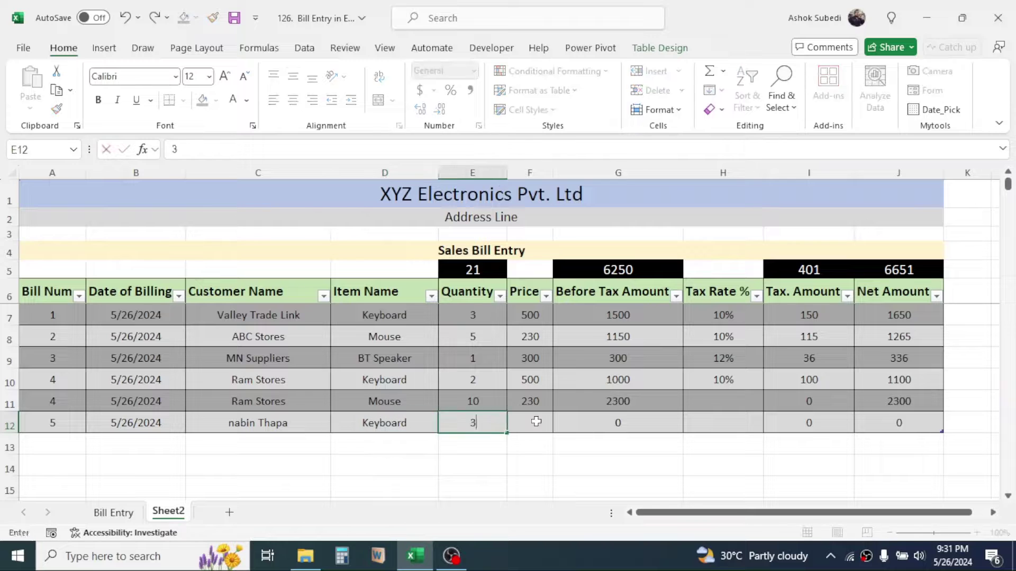
{"action": "type", "text": "3\t500"}
{"action": "key", "text": "Down"}
{"action": "left_click", "coordinate": [690, 423]}
{"action": "key", "text": "Up"}
{"action": "type", "text": "10 10"}
{"action": "key", "text": "Down"}
{"action": "key", "text": "Left"}
{"action": "key", "text": "Left"}
{"action": "key", "text": "Left"}
{"action": "key", "text": "Left"}
{"action": "key", "text": "Left"}
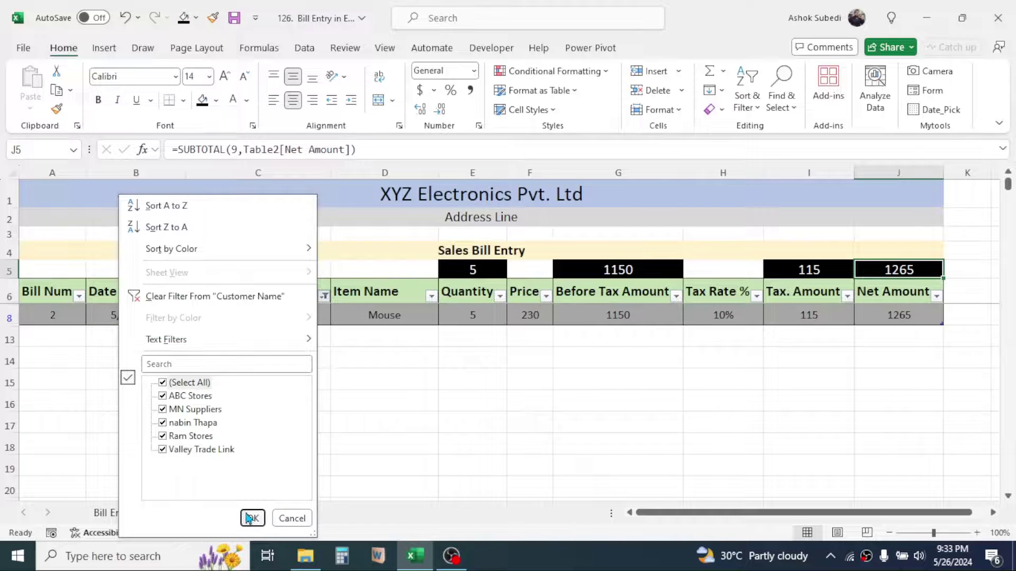
{"action": "left_click", "coordinate": [251, 517]}
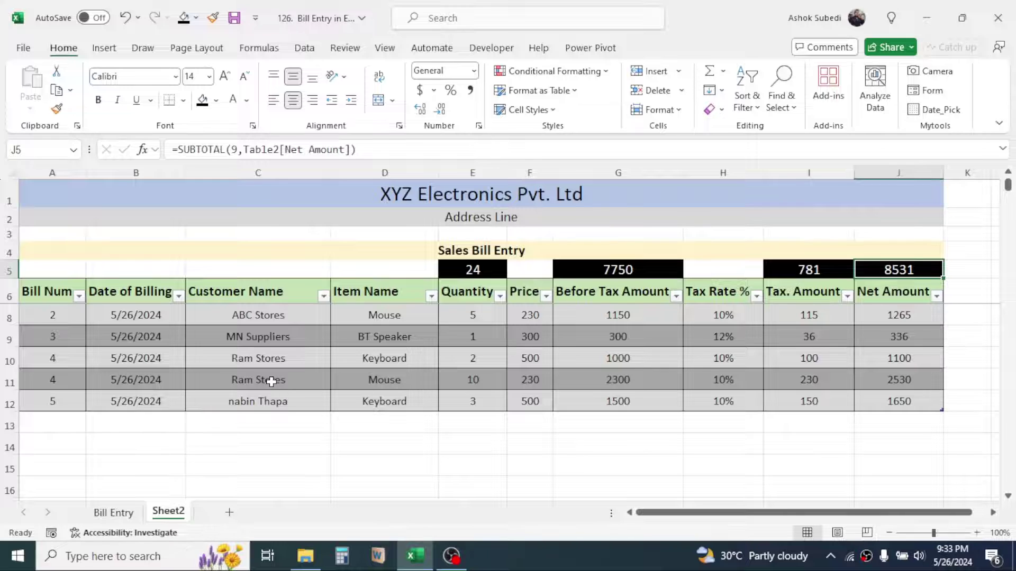
{"action": "left_click", "coordinate": [268, 379]}
{"action": "key", "text": "Up"}
{"action": "left_click", "coordinate": [267, 379]}
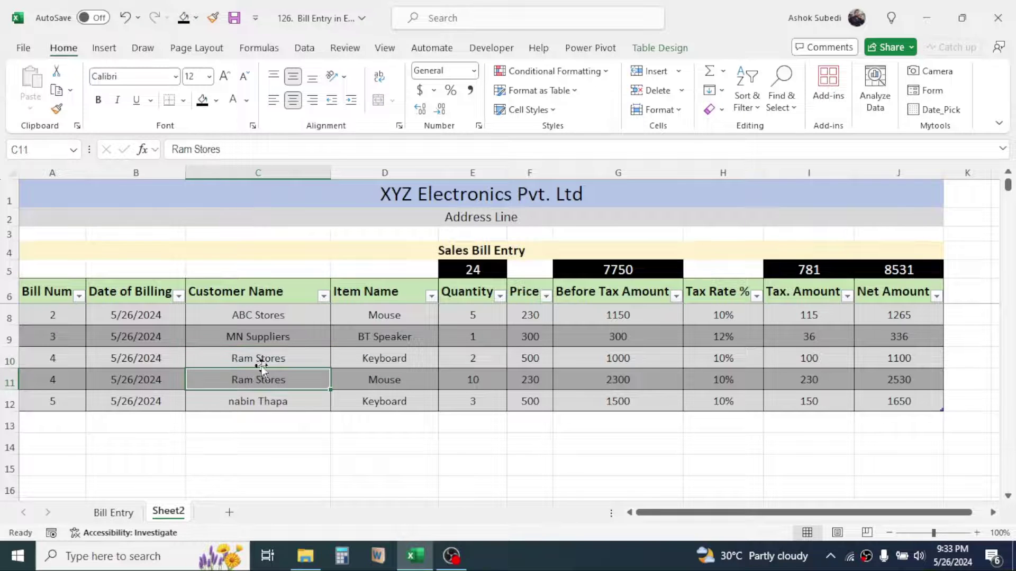
{"action": "left_click", "coordinate": [323, 295]}
{"action": "left_click", "coordinate": [189, 383]}
{"action": "left_click", "coordinate": [178, 439]}
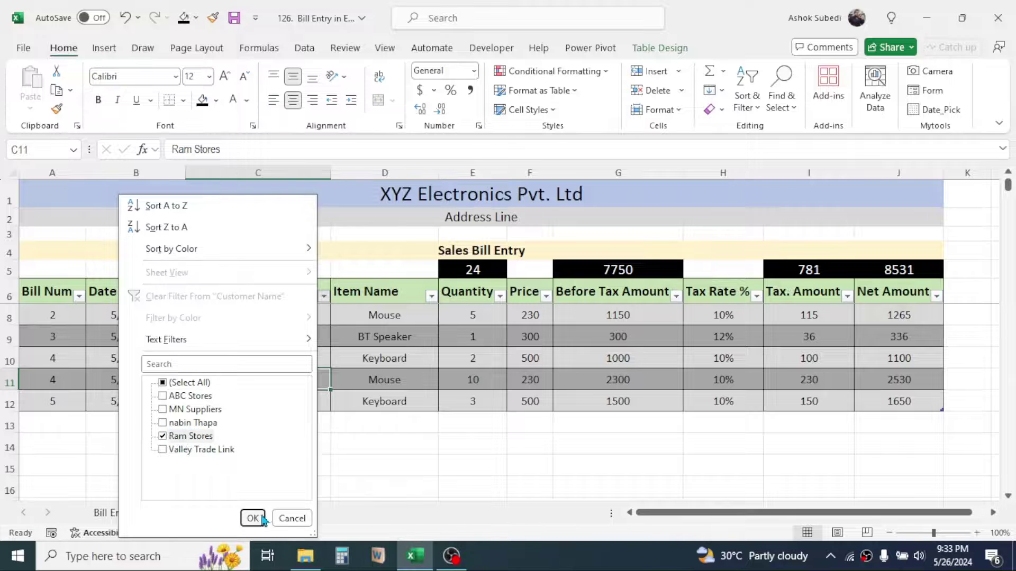
{"action": "left_click", "coordinate": [253, 519]}
{"action": "left_click", "coordinate": [402, 439]}
{"action": "left_click_drag", "start_coordinate": [473, 316], "coordinate": [473, 336]}
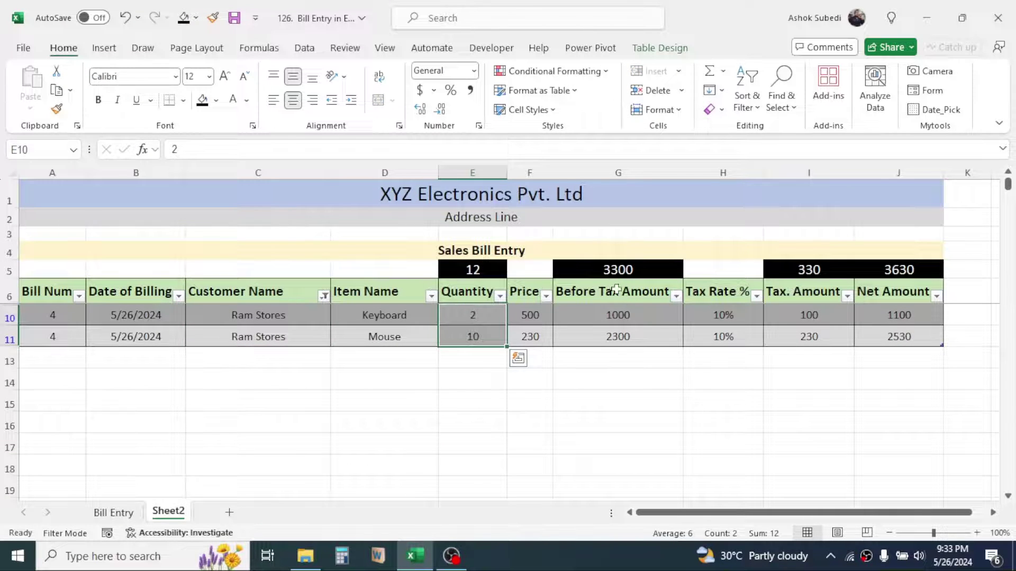
{"action": "left_click_drag", "start_coordinate": [618, 316], "coordinate": [620, 331]}
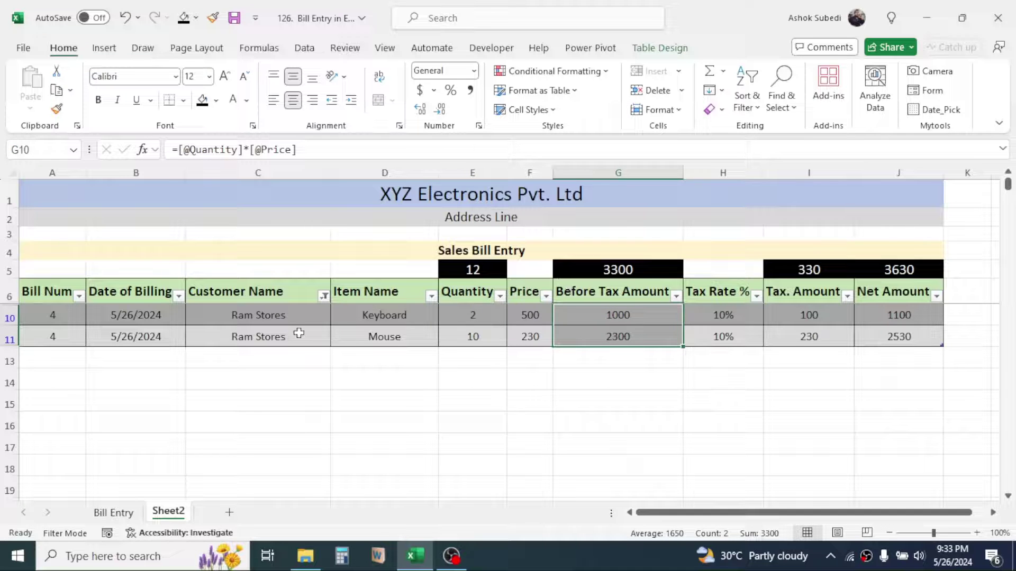
{"action": "left_click", "coordinate": [324, 297]}
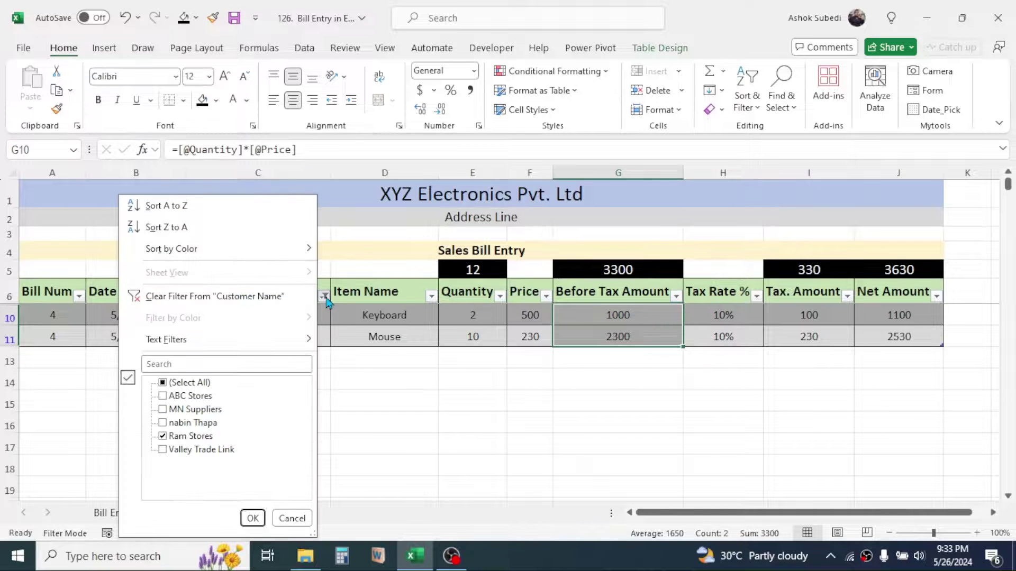
{"action": "left_click", "coordinate": [186, 383]}
{"action": "left_click", "coordinate": [251, 518]}
{"action": "left_click", "coordinate": [384, 337]}
{"action": "left_click", "coordinate": [247, 358]}
{"action": "left_click", "coordinate": [124, 356]}
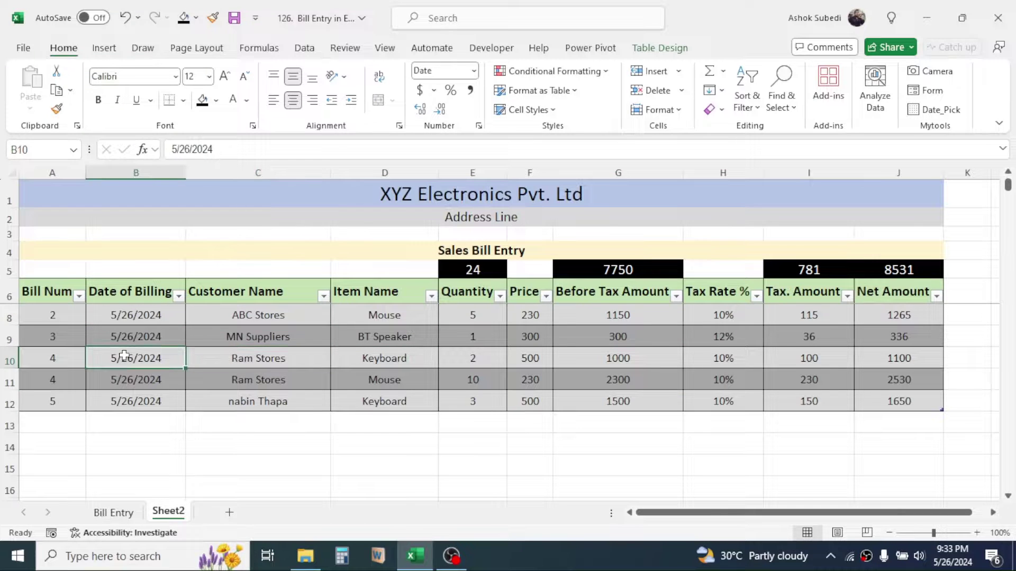
{"action": "left_click", "coordinate": [405, 292]}
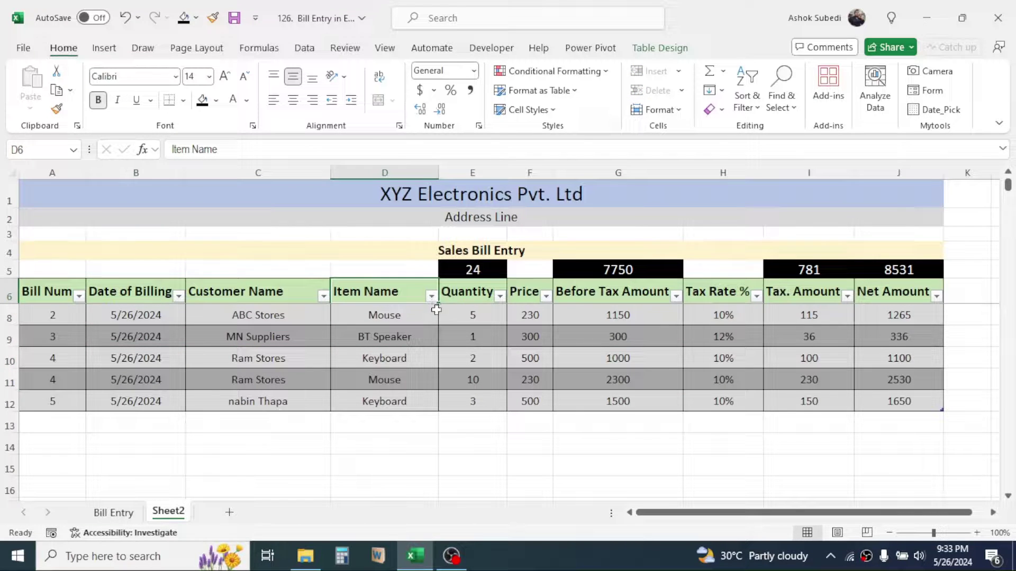
{"action": "left_click", "coordinate": [384, 350]}
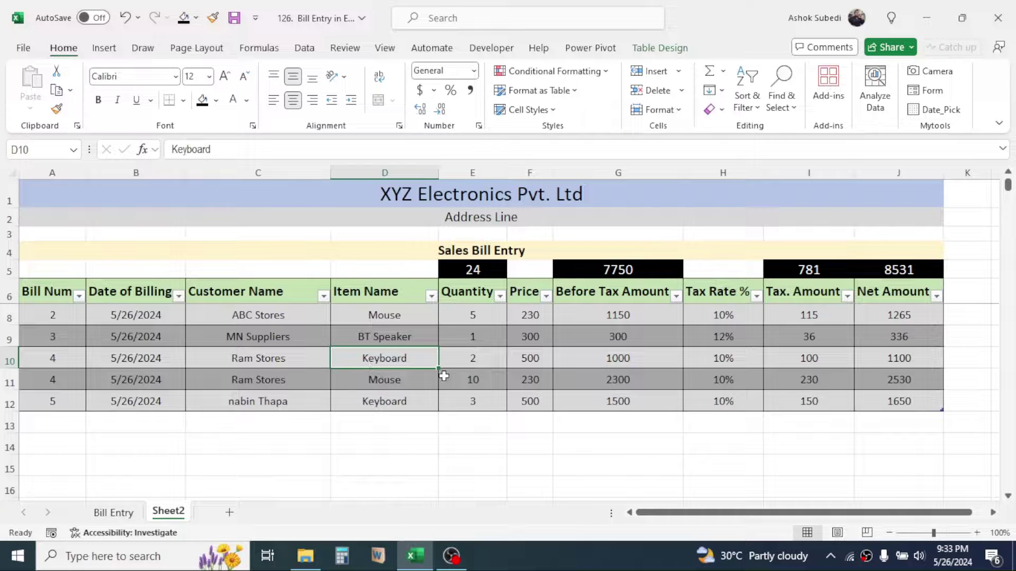
{"action": "left_click", "coordinate": [431, 295]}
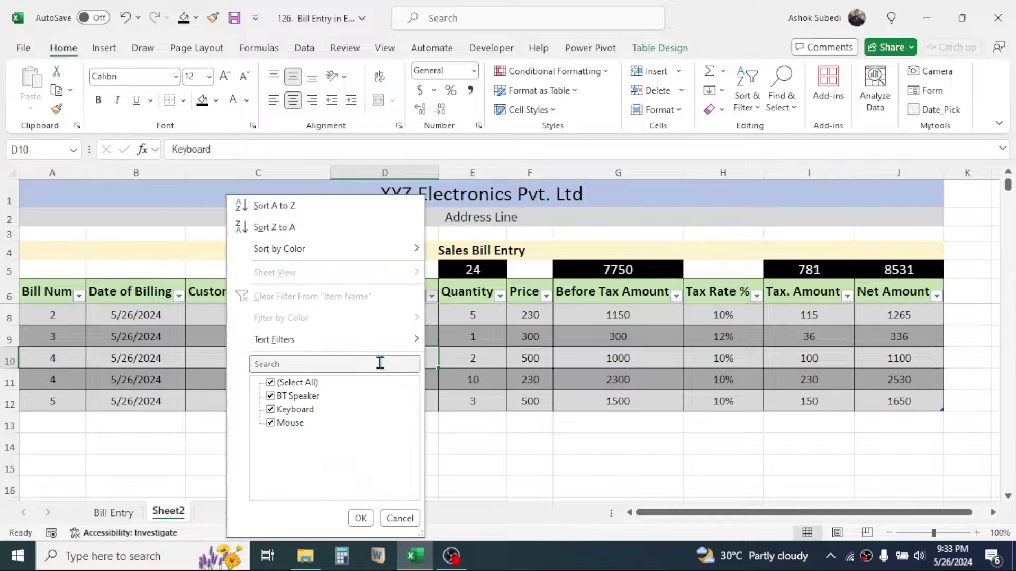
{"action": "left_click", "coordinate": [299, 382]}
{"action": "left_click", "coordinate": [288, 409]}
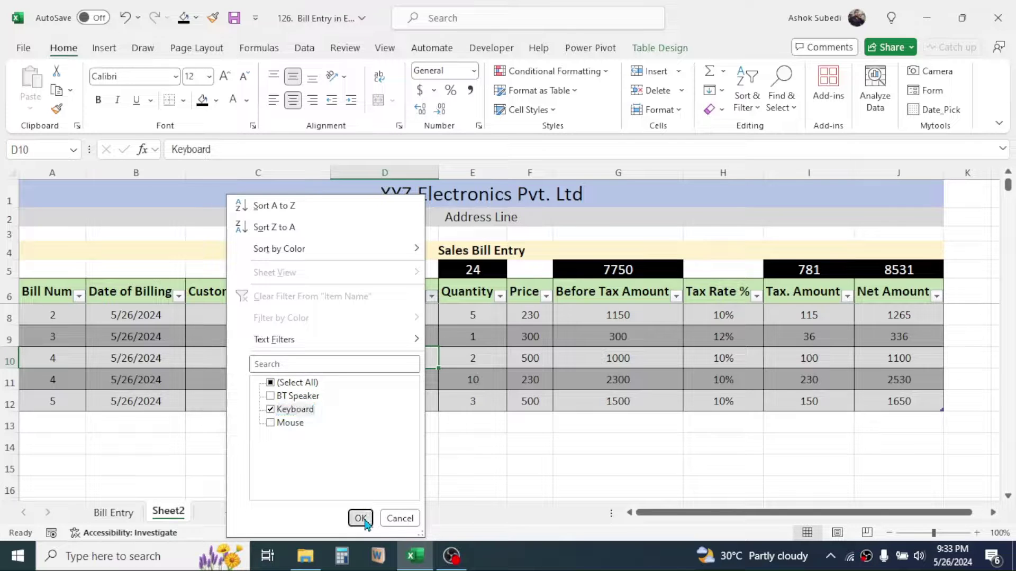
{"action": "left_click", "coordinate": [361, 518]}
{"action": "left_click", "coordinate": [413, 447]}
{"action": "left_click", "coordinate": [391, 318]}
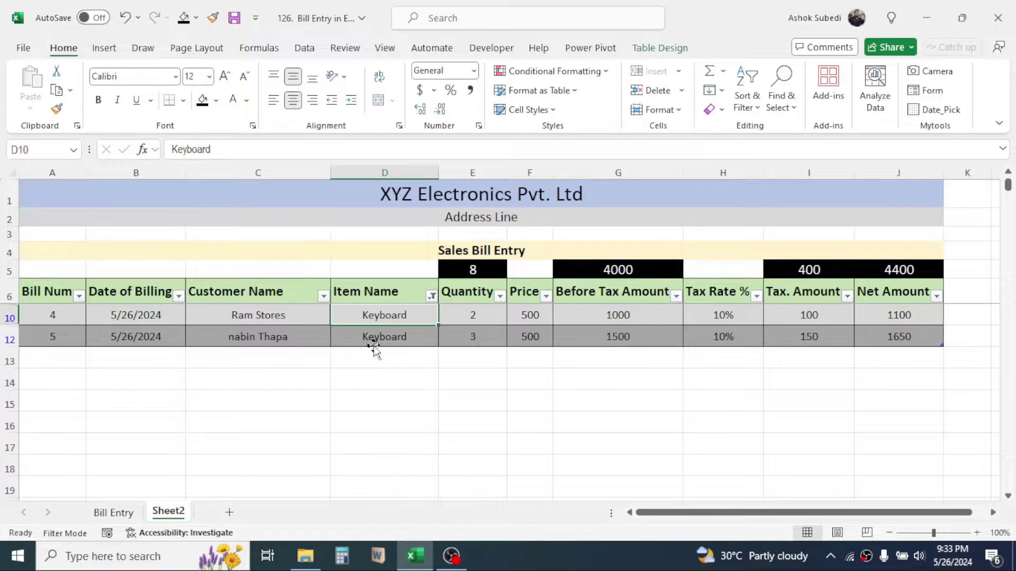
{"action": "left_click", "coordinate": [431, 296]}
{"action": "left_click", "coordinate": [304, 384]}
{"action": "left_click", "coordinate": [358, 517]}
{"action": "left_click", "coordinate": [585, 453]}
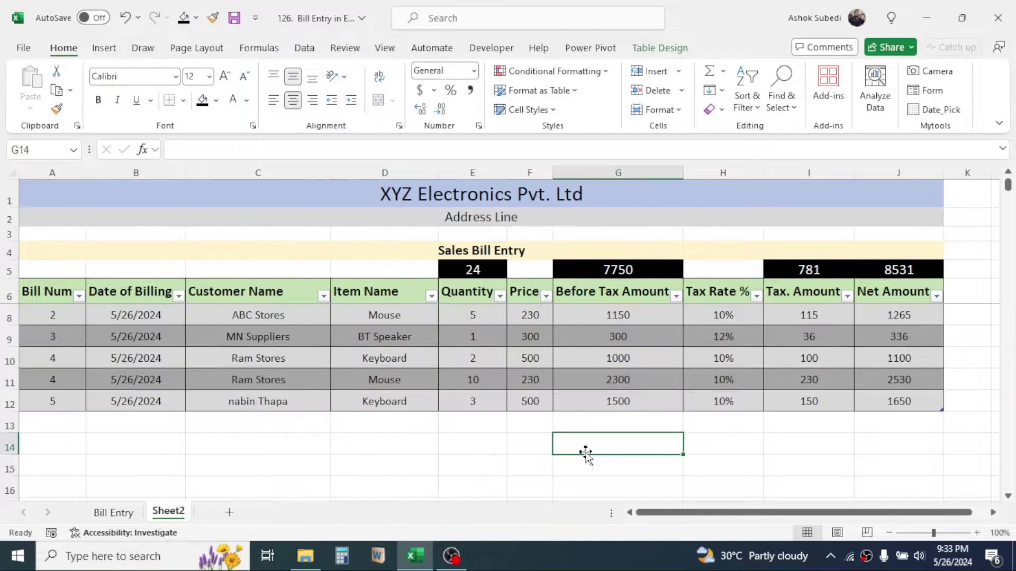